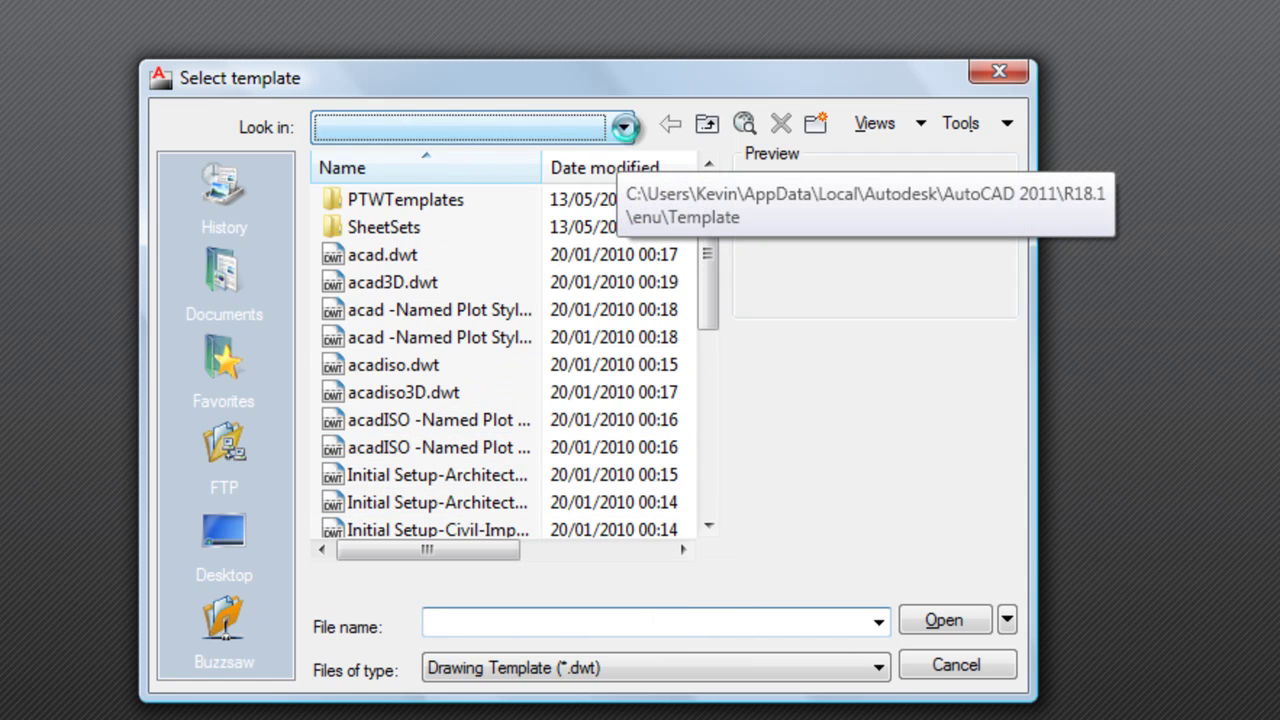
Start a new drawing from the a4 template.dwt file on the K PASSPORT (G:) drive
{"action": "left_click", "coordinate": [623, 126]}
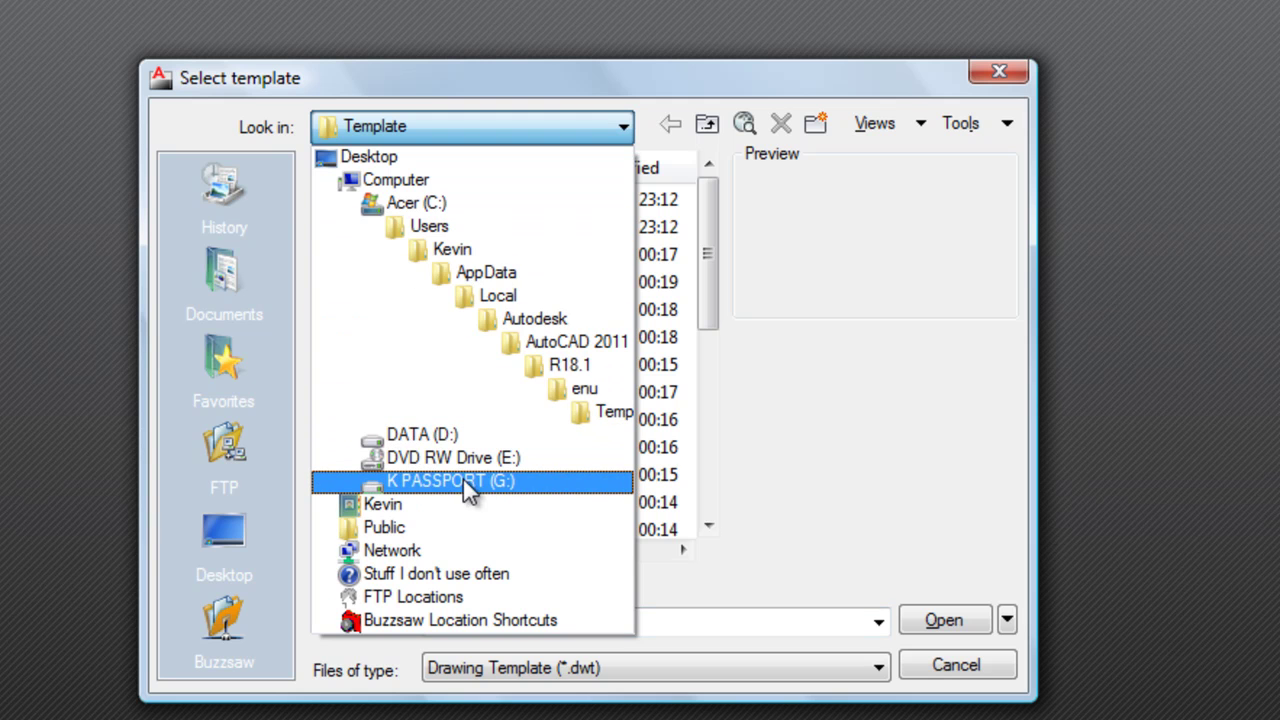
{"action": "left_click", "coordinate": [432, 484]}
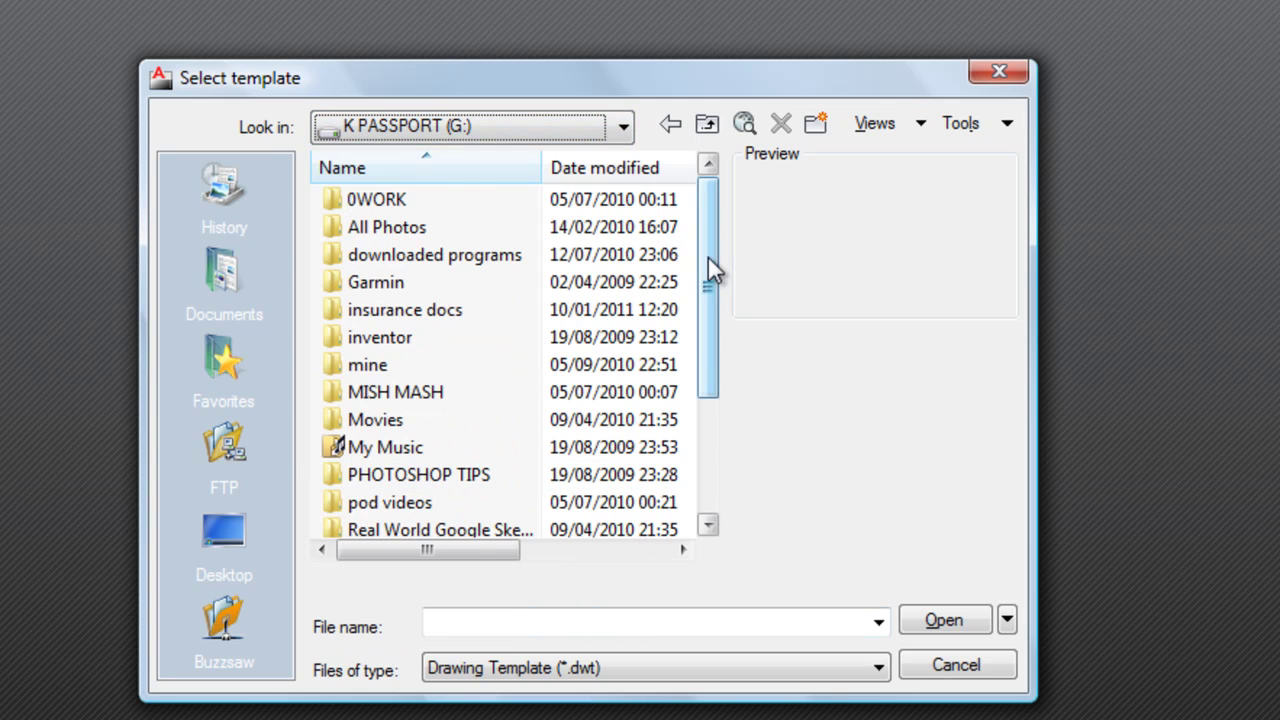
{"action": "left_click_drag", "start_coordinate": [708, 258], "coordinate": [706, 429]}
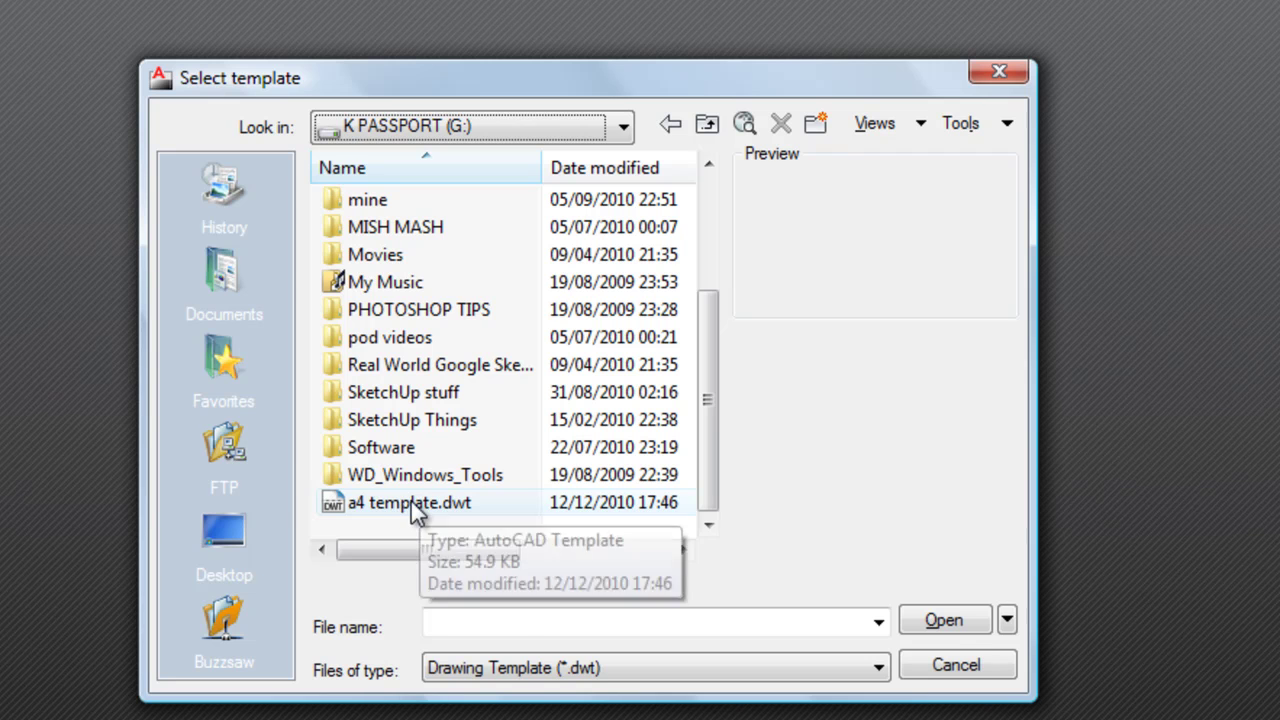
{"action": "left_click", "coordinate": [417, 508]}
{"action": "left_click", "coordinate": [945, 622]}
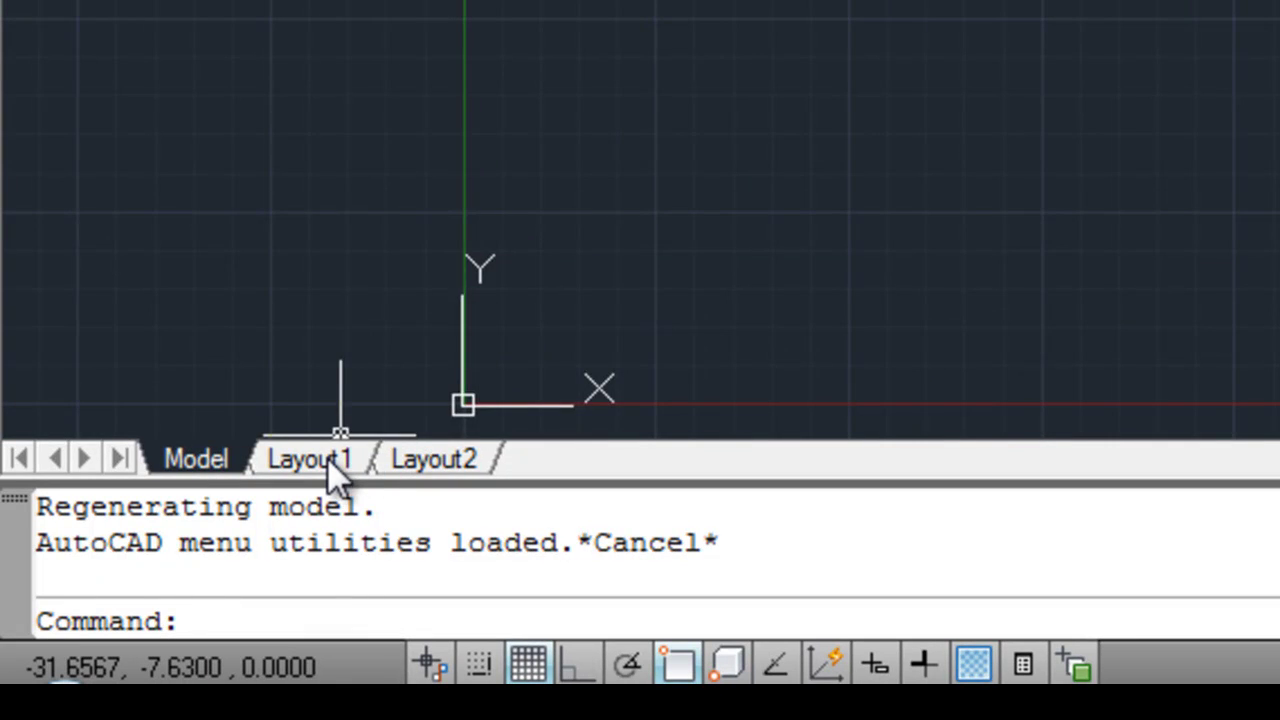
Reset the Center the plot option in Layout1's page setup to centre the title border on the A4 sheet
{"action": "left_click", "coordinate": [322, 462]}
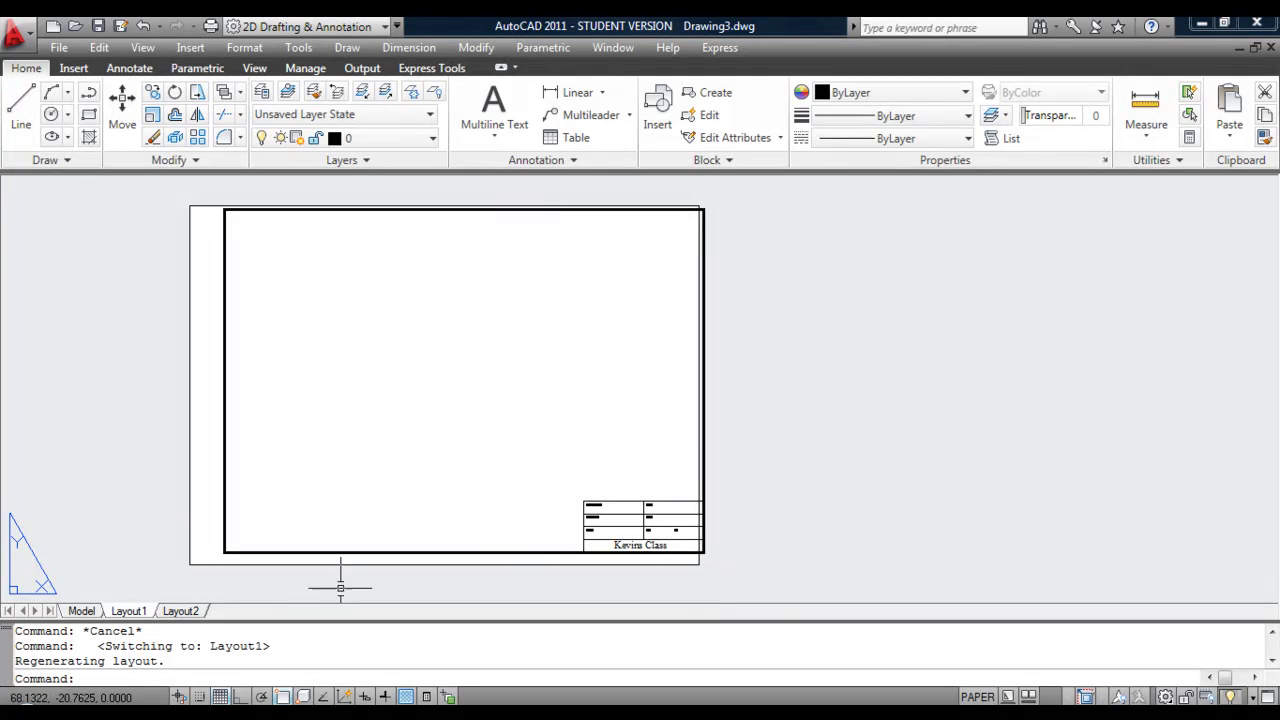
{"action": "right_click", "coordinate": [366, 660]}
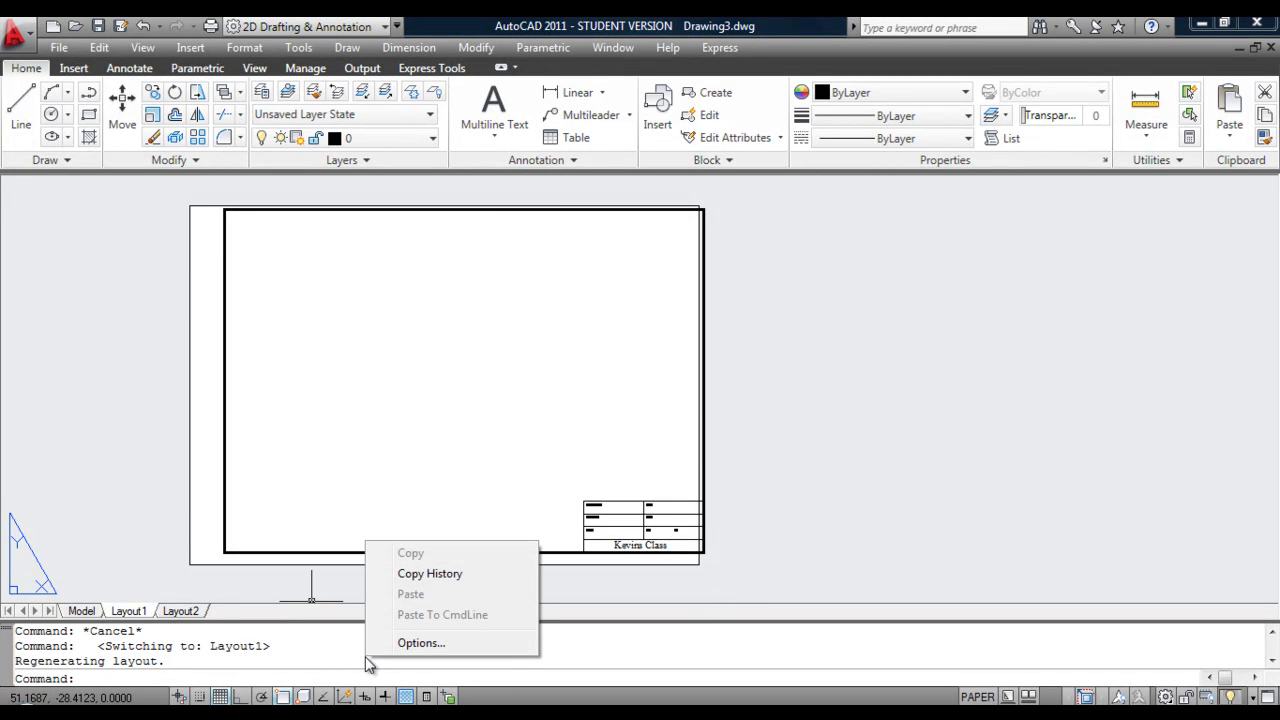
{"action": "right_click", "coordinate": [130, 611]}
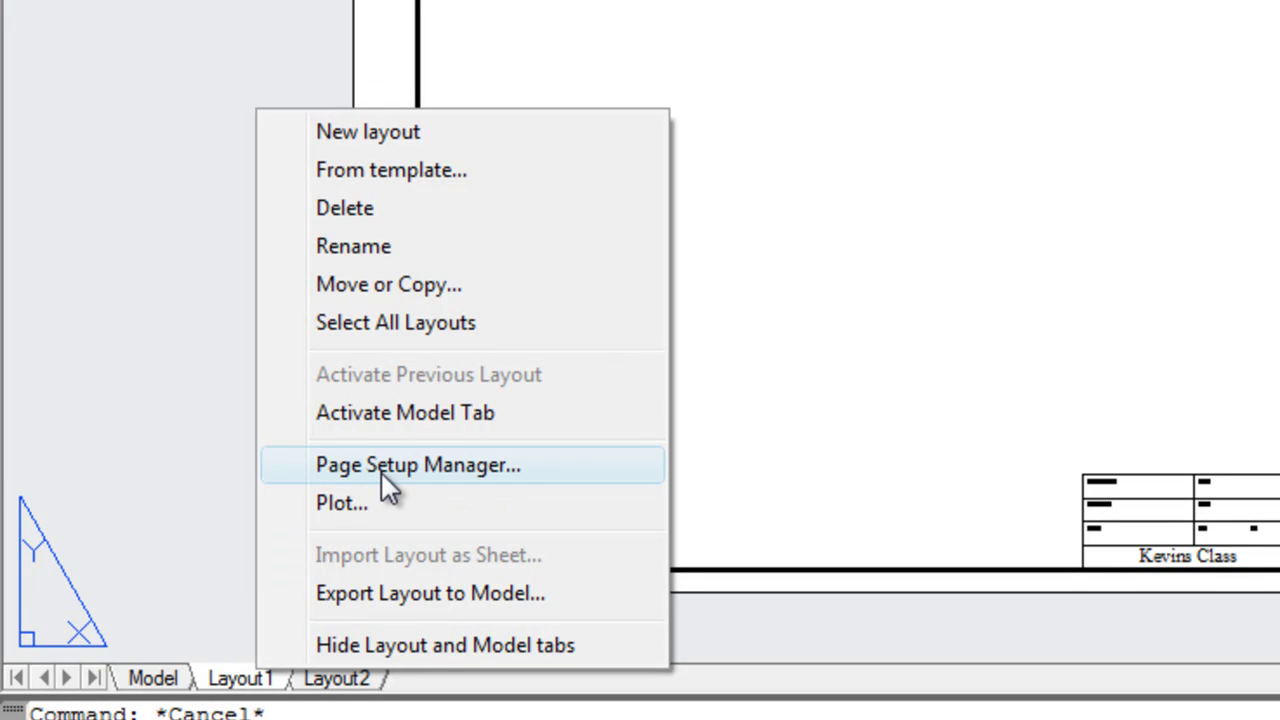
{"action": "left_click", "coordinate": [383, 465]}
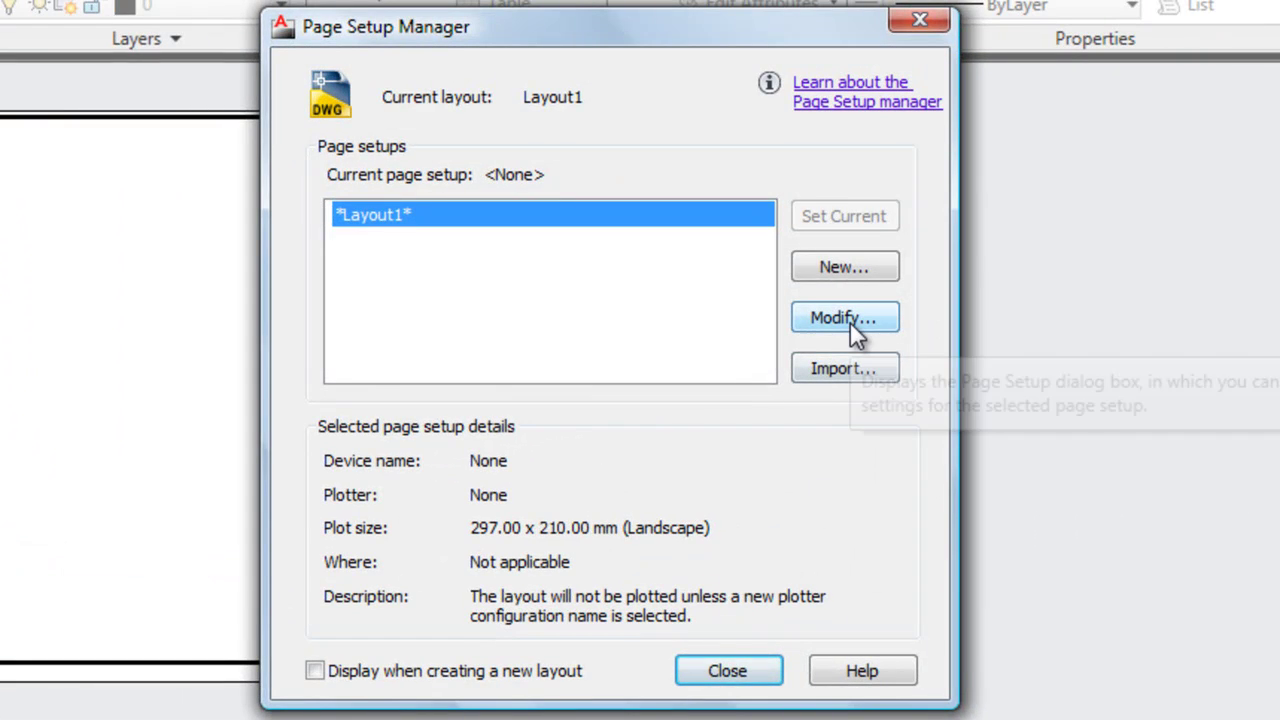
{"action": "left_click", "coordinate": [845, 320]}
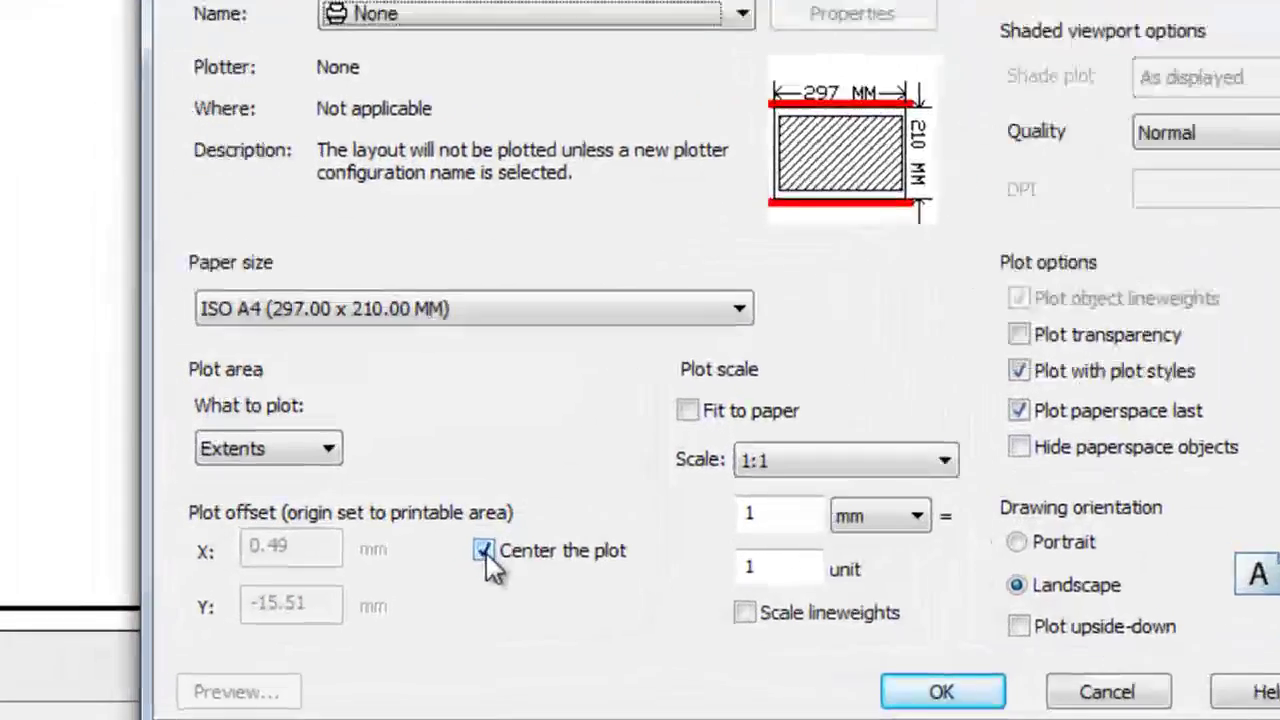
{"action": "left_click", "coordinate": [369, 590]}
{"action": "left_click", "coordinate": [538, 532]}
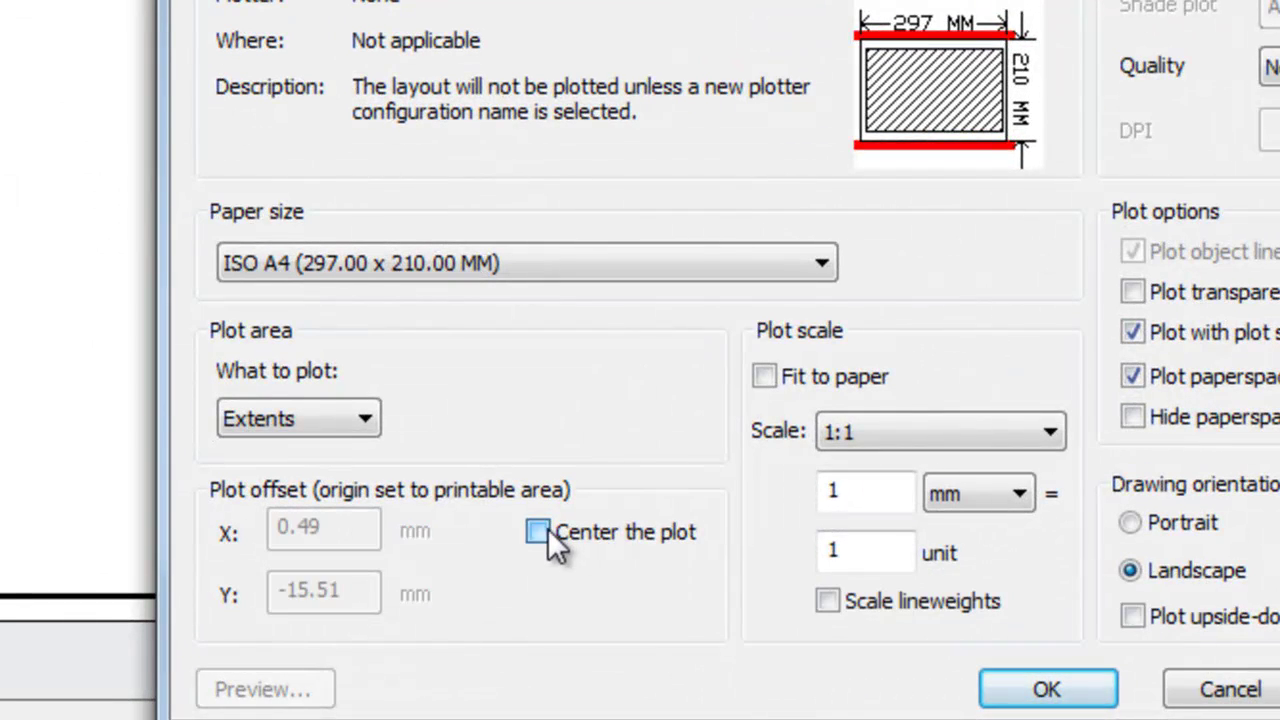
{"action": "left_click", "coordinate": [1005, 690]}
{"action": "left_click", "coordinate": [960, 616]}
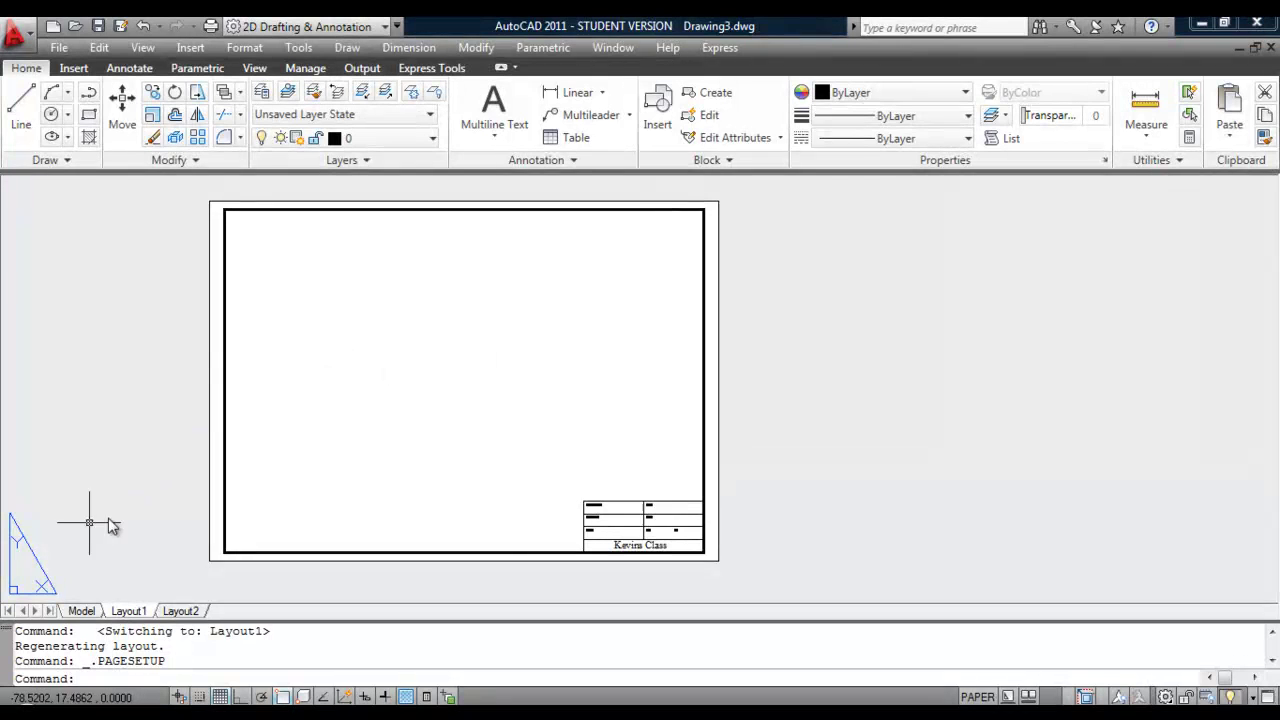
Paste the copied house drawings near the origin in model space and zoom to show all of the drawing
{"action": "mouse_move", "coordinate": [86, 614]}
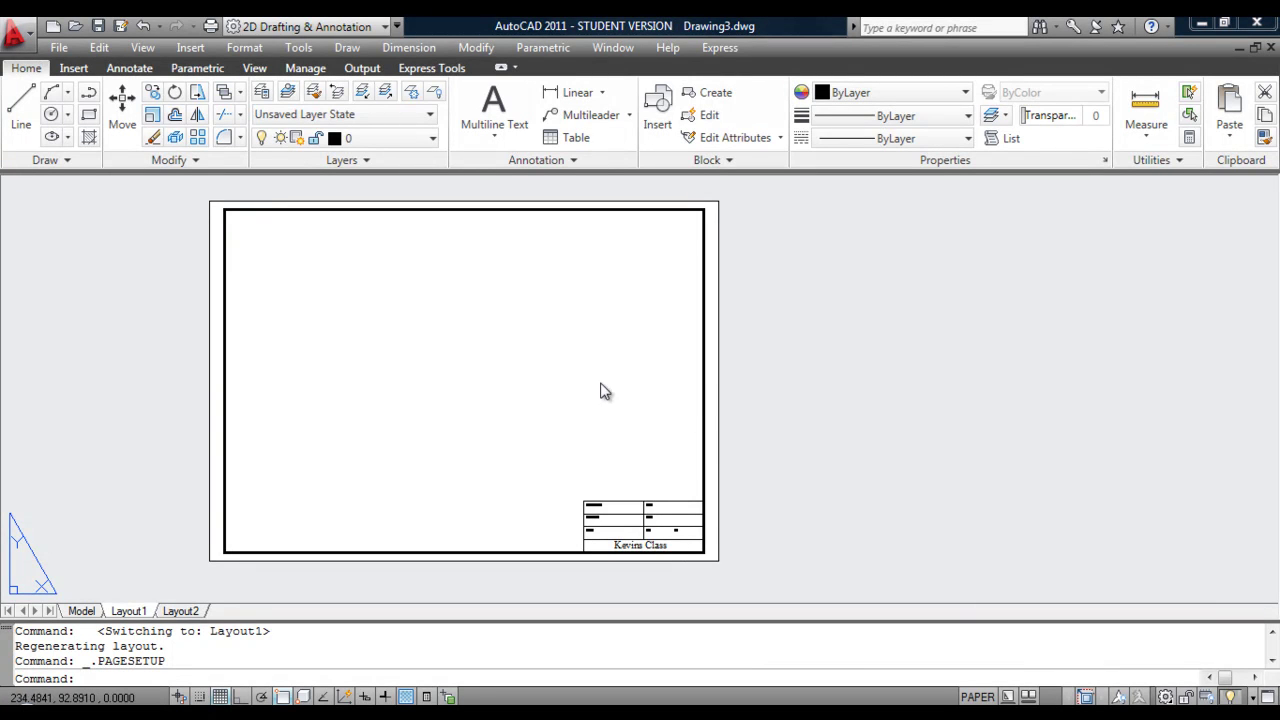
{"action": "left_click", "coordinate": [89, 611]}
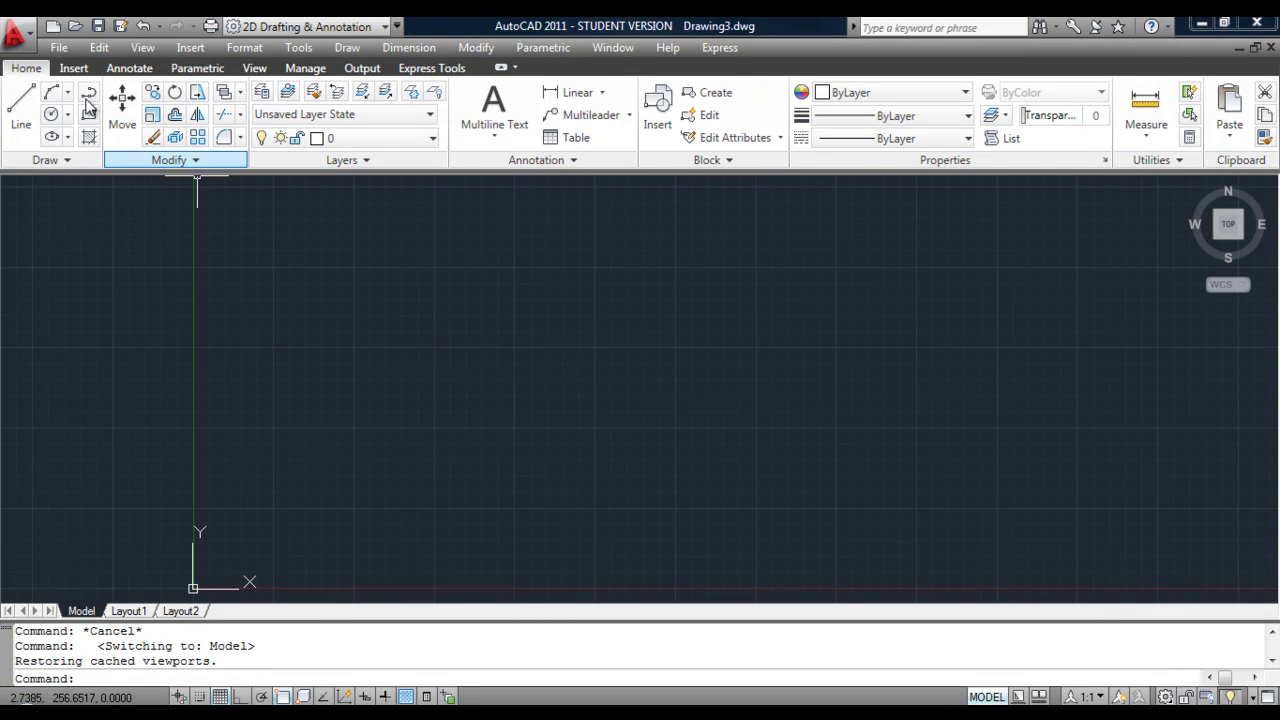
{"action": "right_click", "coordinate": [314, 287]}
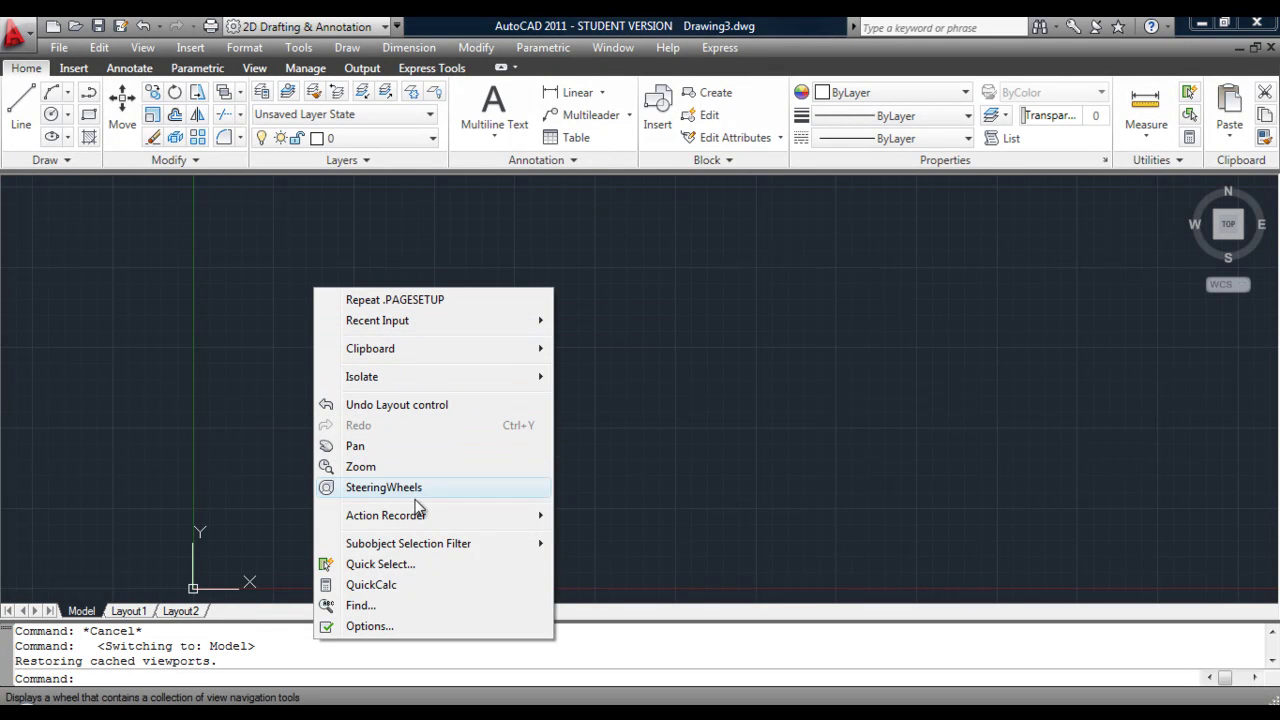
{"action": "left_click", "coordinate": [100, 49]}
{"action": "left_click", "coordinate": [100, 49]}
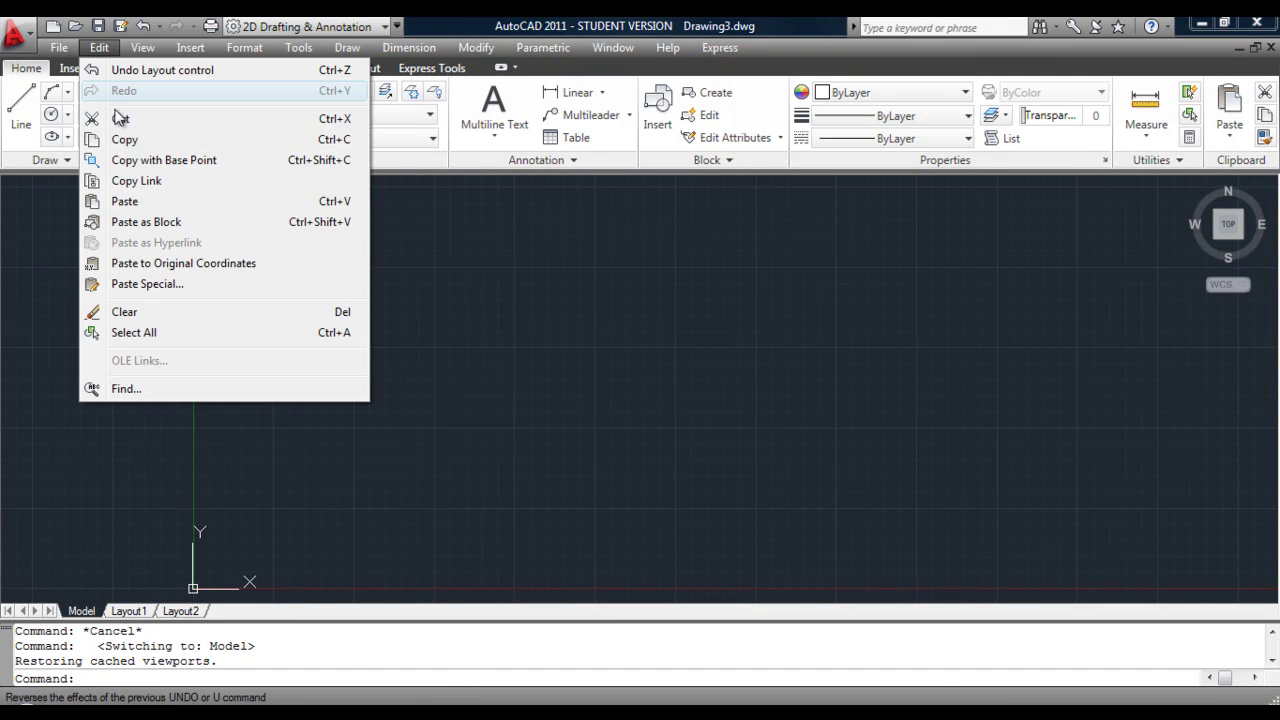
{"action": "left_click", "coordinate": [140, 200]}
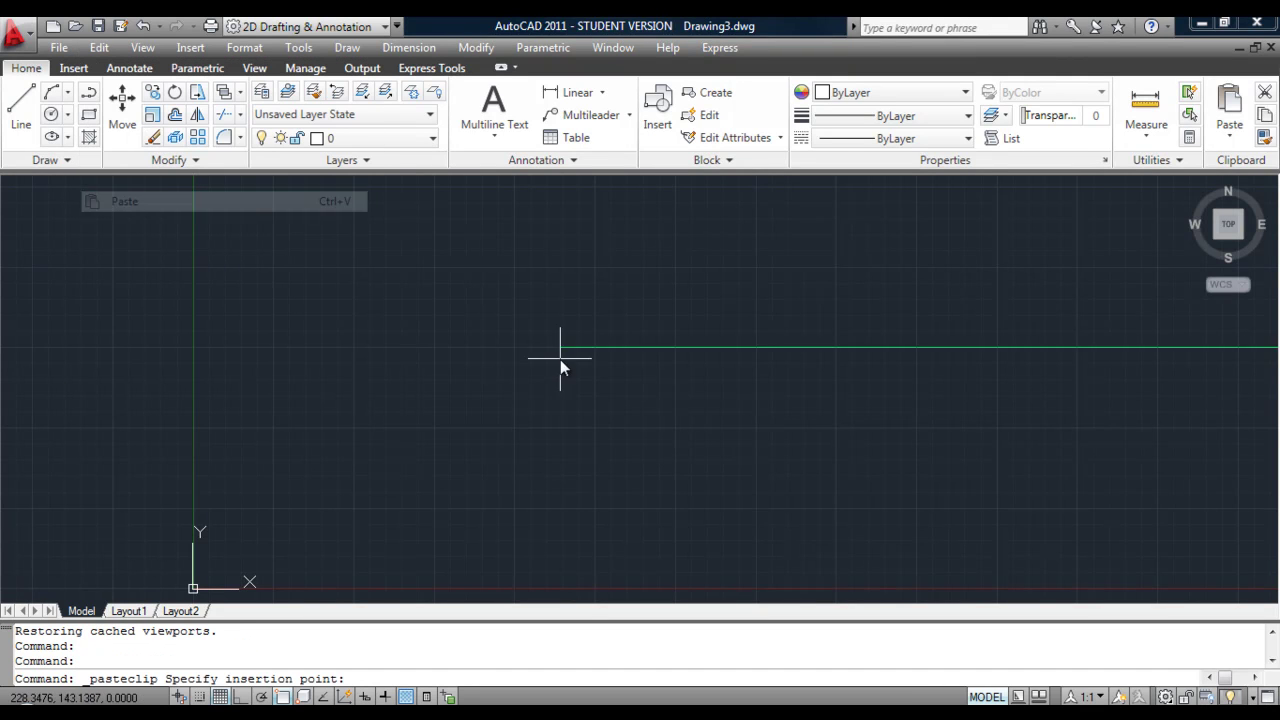
{"action": "left_click", "coordinate": [258, 545]}
{"action": "type", "text": "z"}
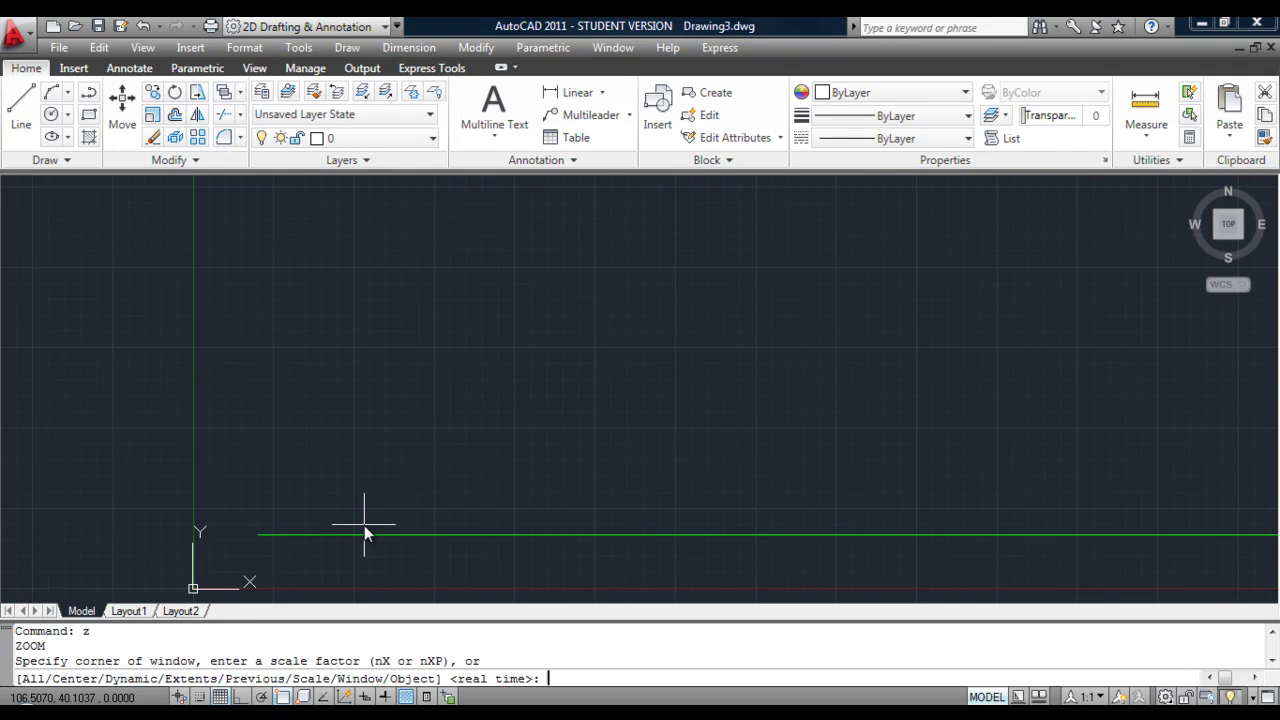
{"action": "key", "text": "Return"}
{"action": "type", "text": "a"}
{"action": "key", "text": "Return"}
Move the cross-section with the roof truss from above the plan to beside the side elevation, roughly in line with it
{"action": "mouse_move", "coordinate": [674, 493]}
{"action": "middle_mouse_down"}
{"action": "mouse_move", "coordinate": [651, 443]}
{"action": "mouse_move", "coordinate": [589, 406]}
{"action": "mouse_move", "coordinate": [557, 434]}
{"action": "mouse_move", "coordinate": [542, 335]}
{"action": "middle_mouse_up"}
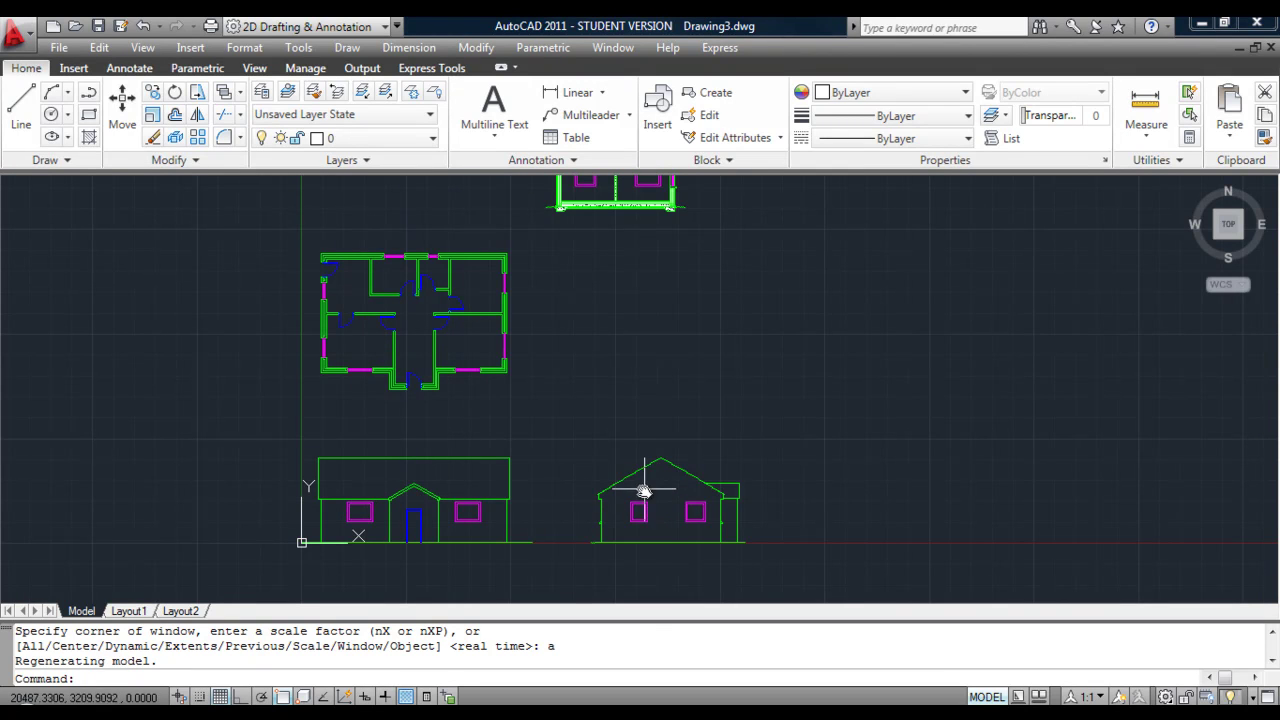
{"action": "middle_click_drag", "start_coordinate": [646, 276], "coordinate": [591, 400]}
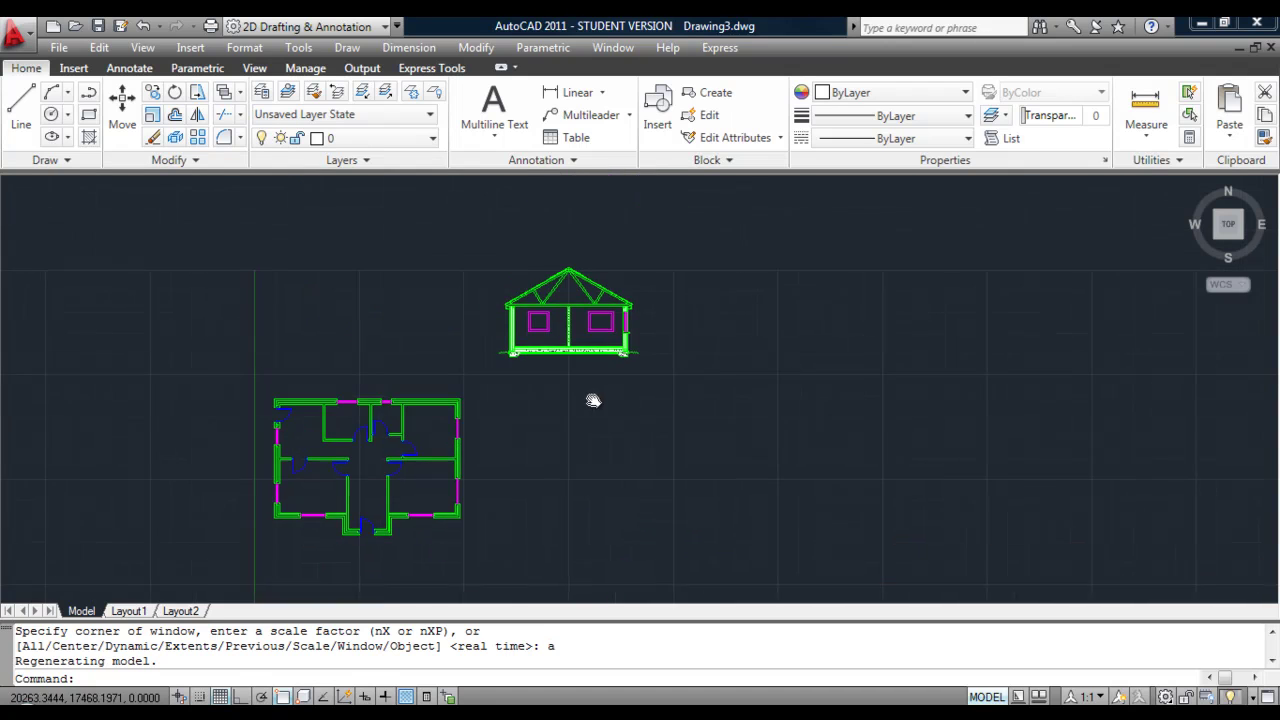
{"action": "left_click", "coordinate": [122, 110]}
{"action": "left_click", "coordinate": [686, 391]}
{"action": "left_click", "coordinate": [463, 237]}
{"action": "key", "text": "Return"}
{"action": "left_click", "coordinate": [505, 344]}
{"action": "mouse_move", "coordinate": [631, 498]}
{"action": "middle_mouse_down"}
{"action": "mouse_move", "coordinate": [634, 434]}
{"action": "mouse_move", "coordinate": [528, 240]}
{"action": "middle_mouse_up"}
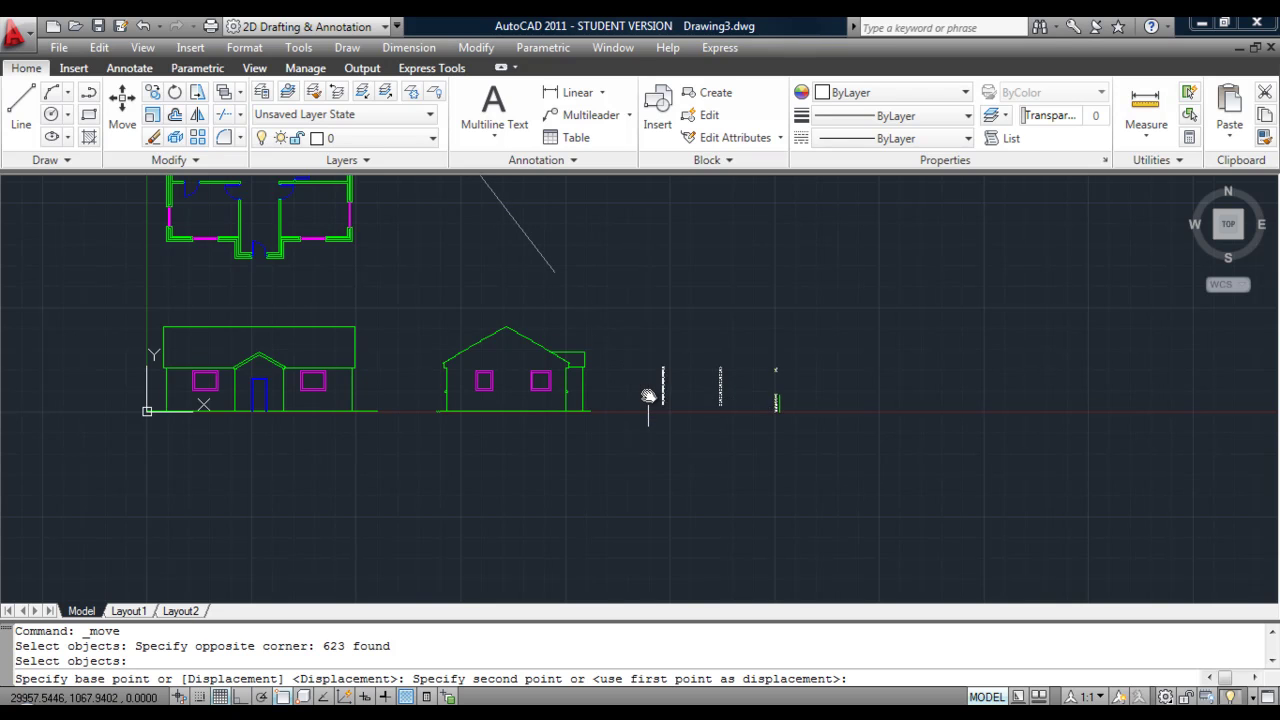
{"action": "left_click", "coordinate": [648, 395]}
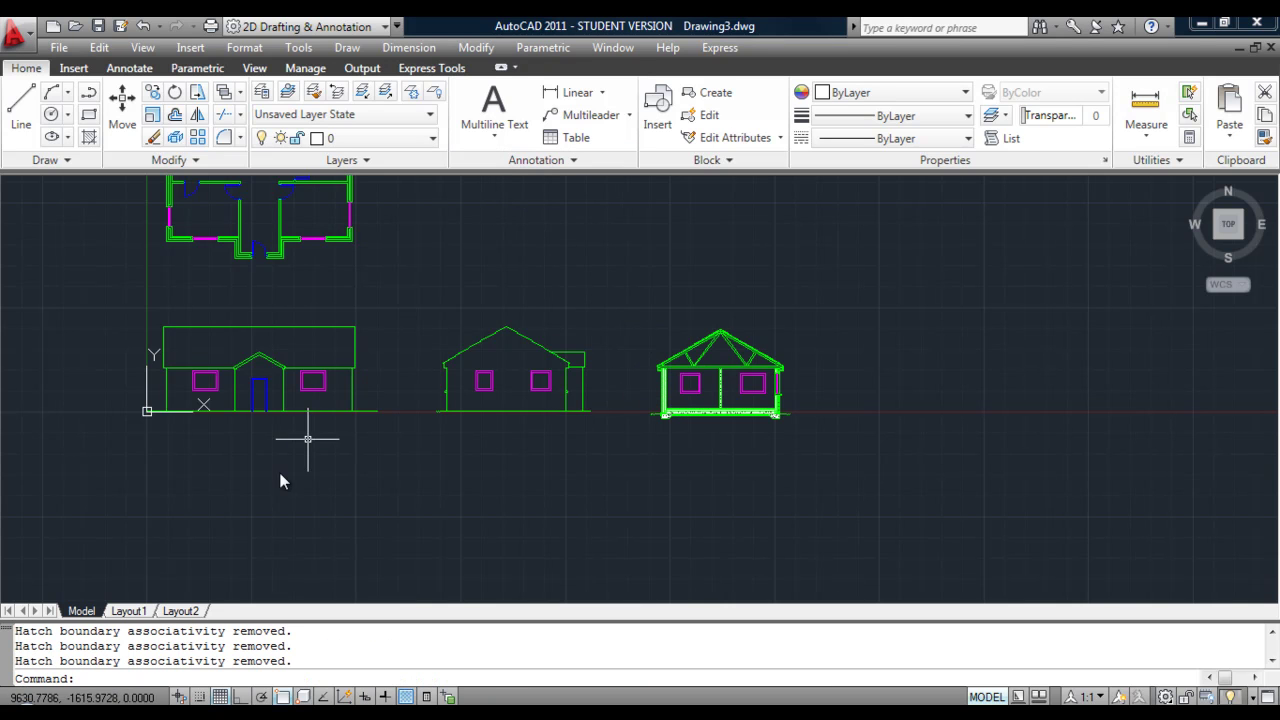
Make vports the current layer in Layout1 and inspect its plot setting in the layer properties
{"action": "mouse_move", "coordinate": [449, 322]}
{"action": "middle_mouse_down"}
{"action": "mouse_move", "coordinate": [491, 417]}
{"action": "mouse_move", "coordinate": [503, 411]}
{"action": "middle_mouse_up"}
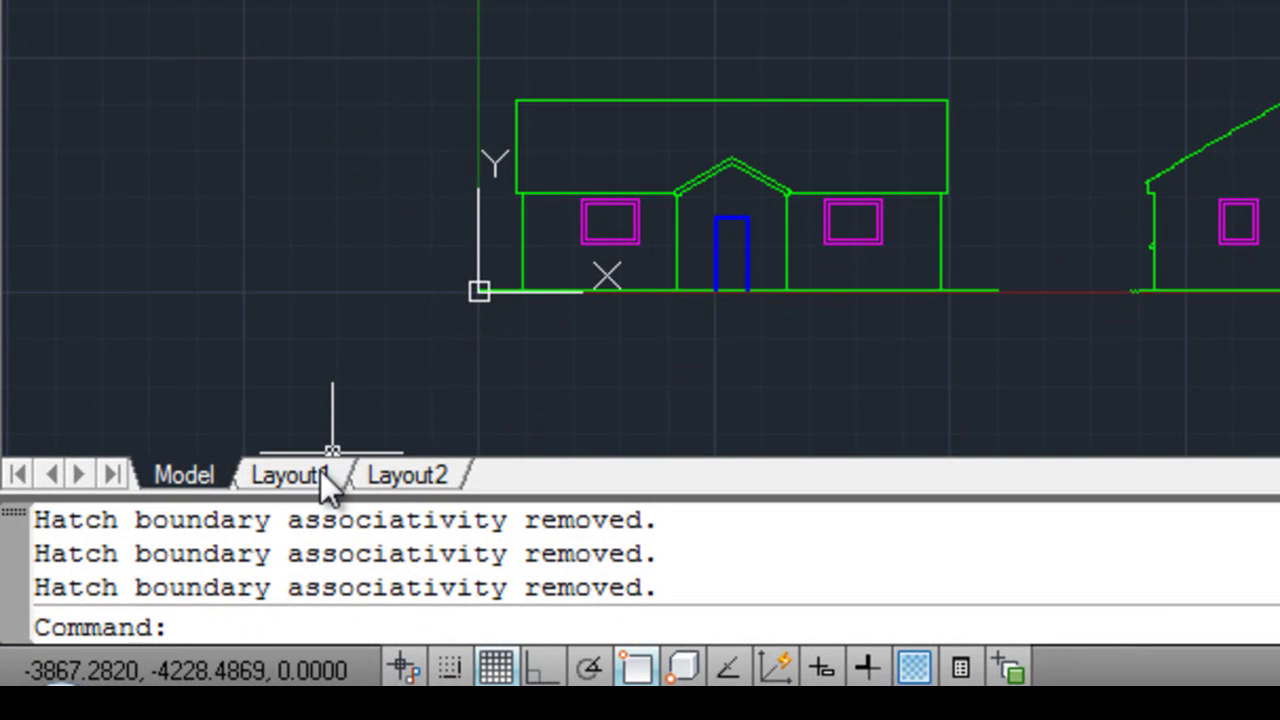
{"action": "left_click", "coordinate": [320, 470]}
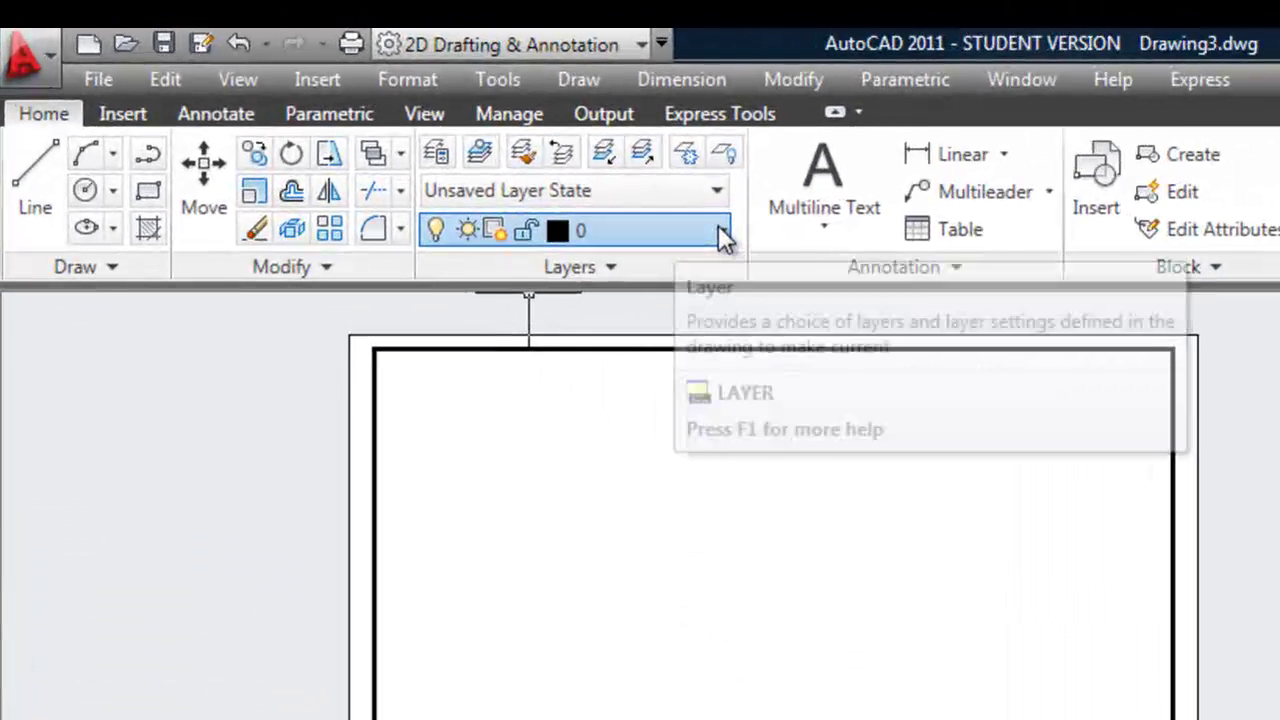
{"action": "left_click", "coordinate": [723, 237]}
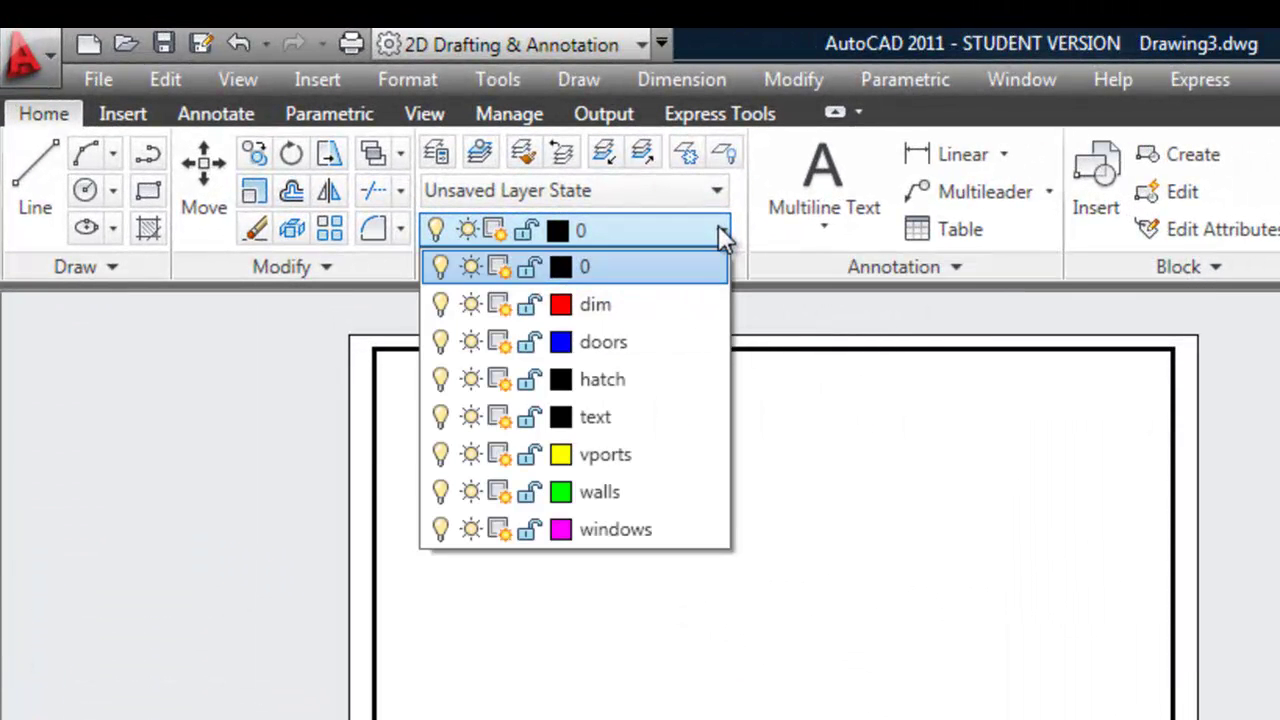
{"action": "left_click", "coordinate": [598, 455]}
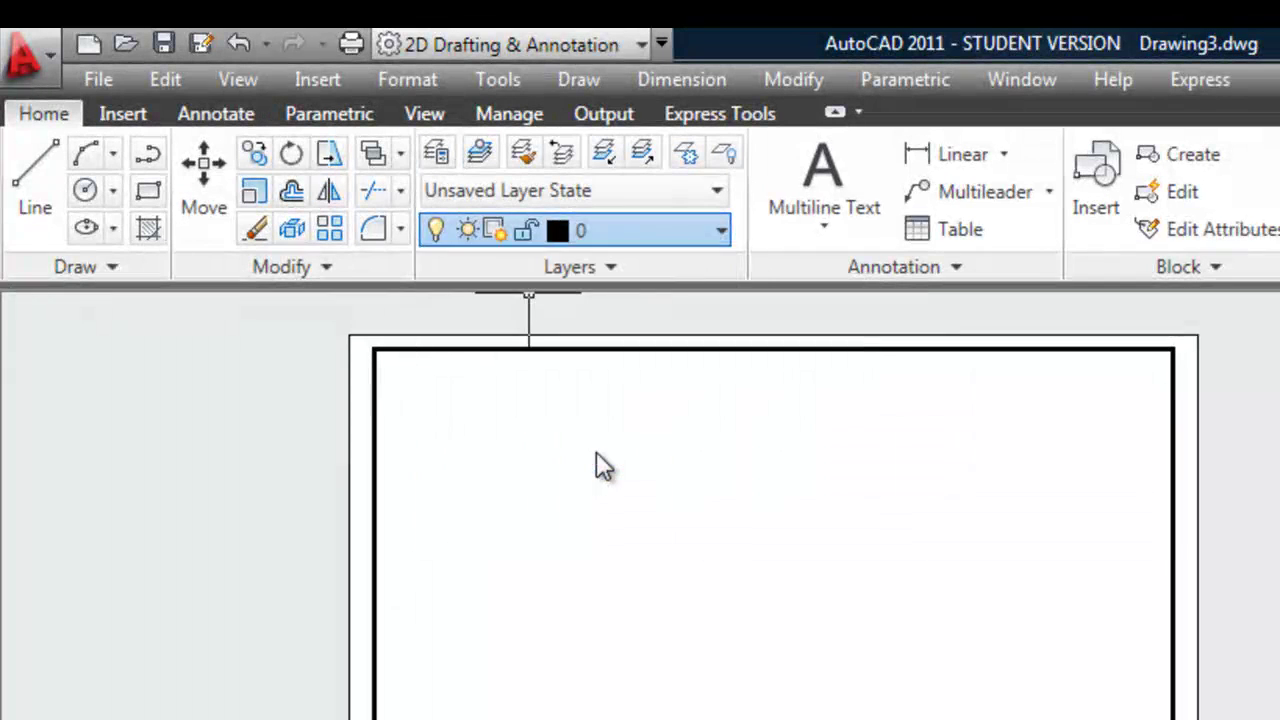
{"action": "left_click", "coordinate": [438, 150]}
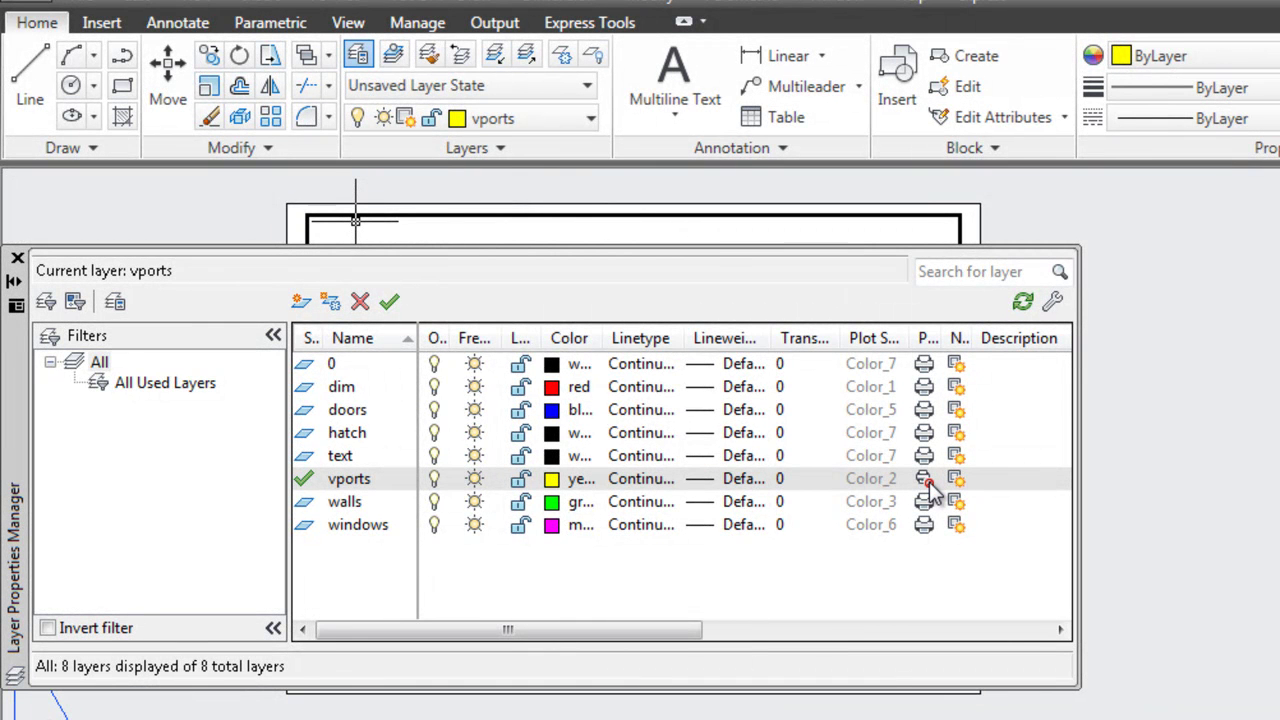
{"action": "left_click", "coordinate": [18, 260]}
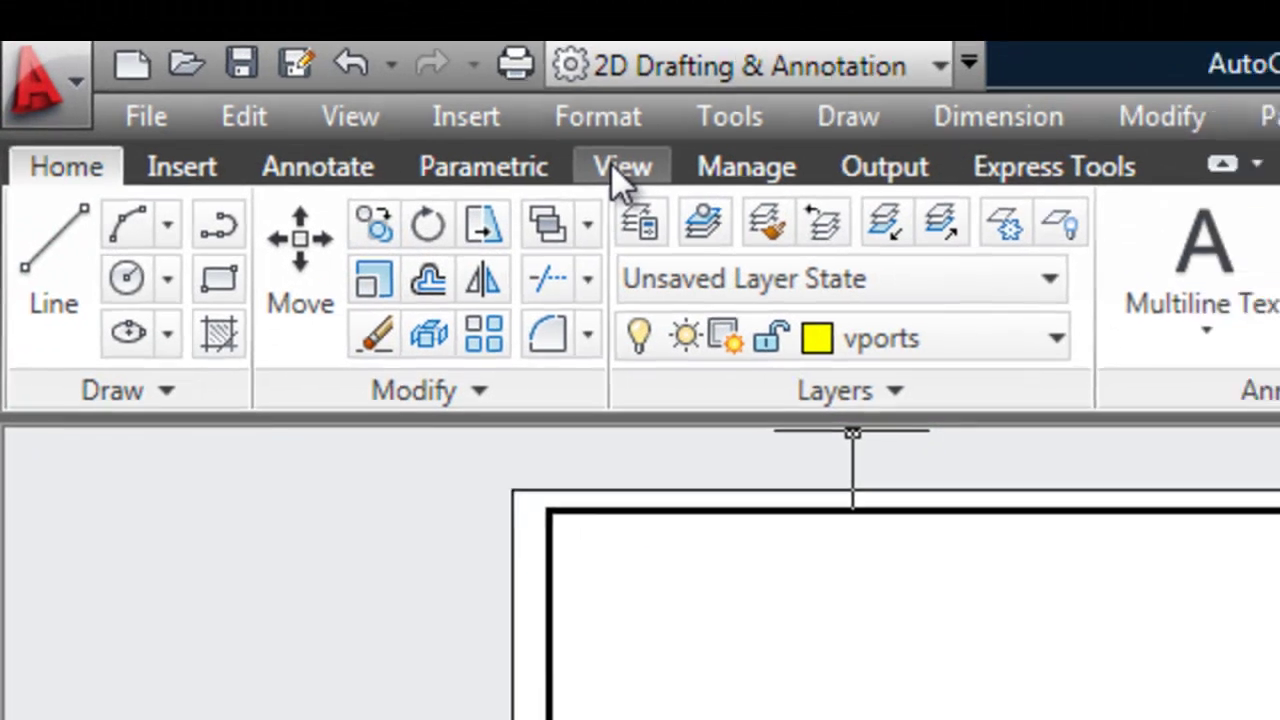
Display the AutoCAD Viewports toolbar and place it in the empty area beside the Layout1 sheet
{"action": "left_click", "coordinate": [620, 168]}
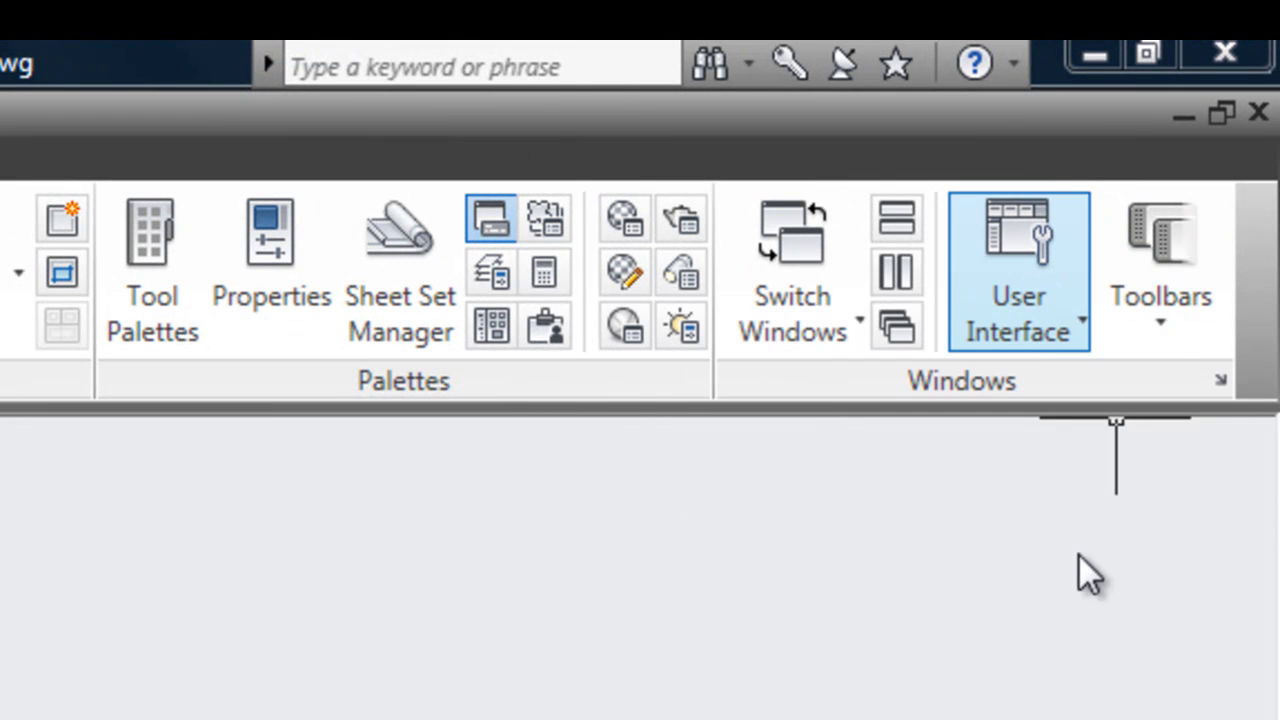
{"action": "left_click", "coordinate": [1172, 338]}
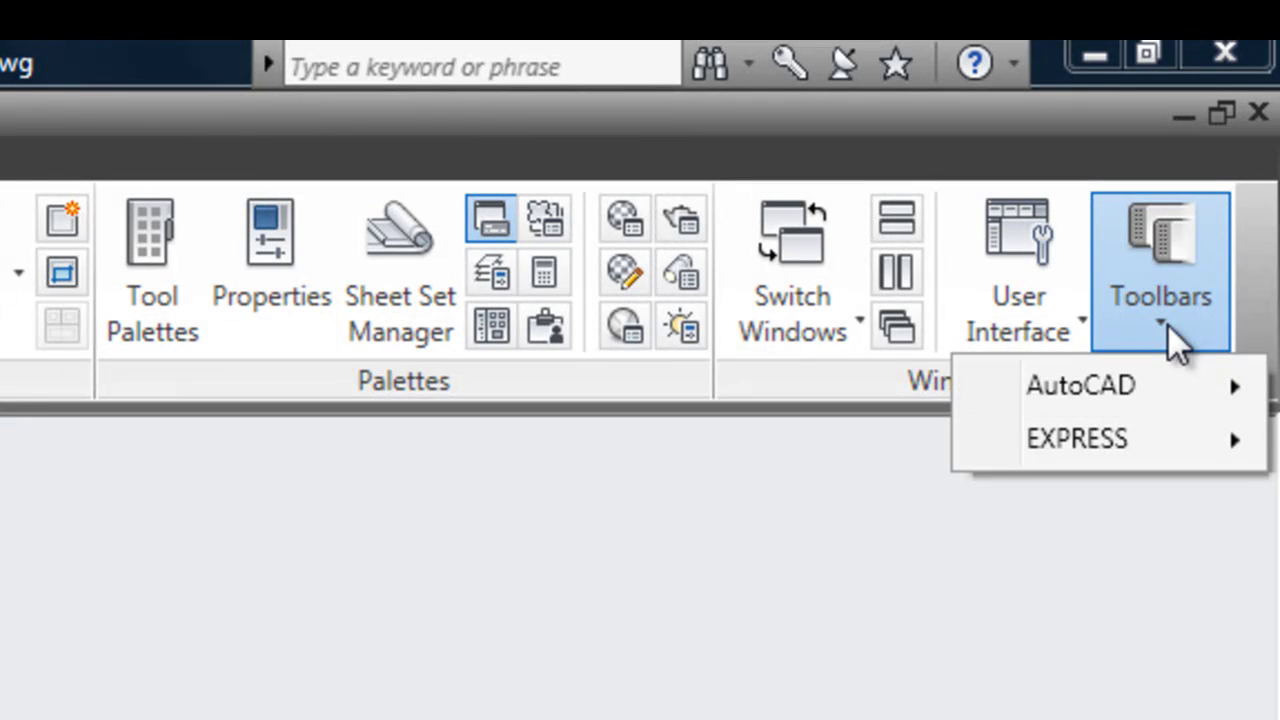
{"action": "mouse_move", "coordinate": [1178, 400]}
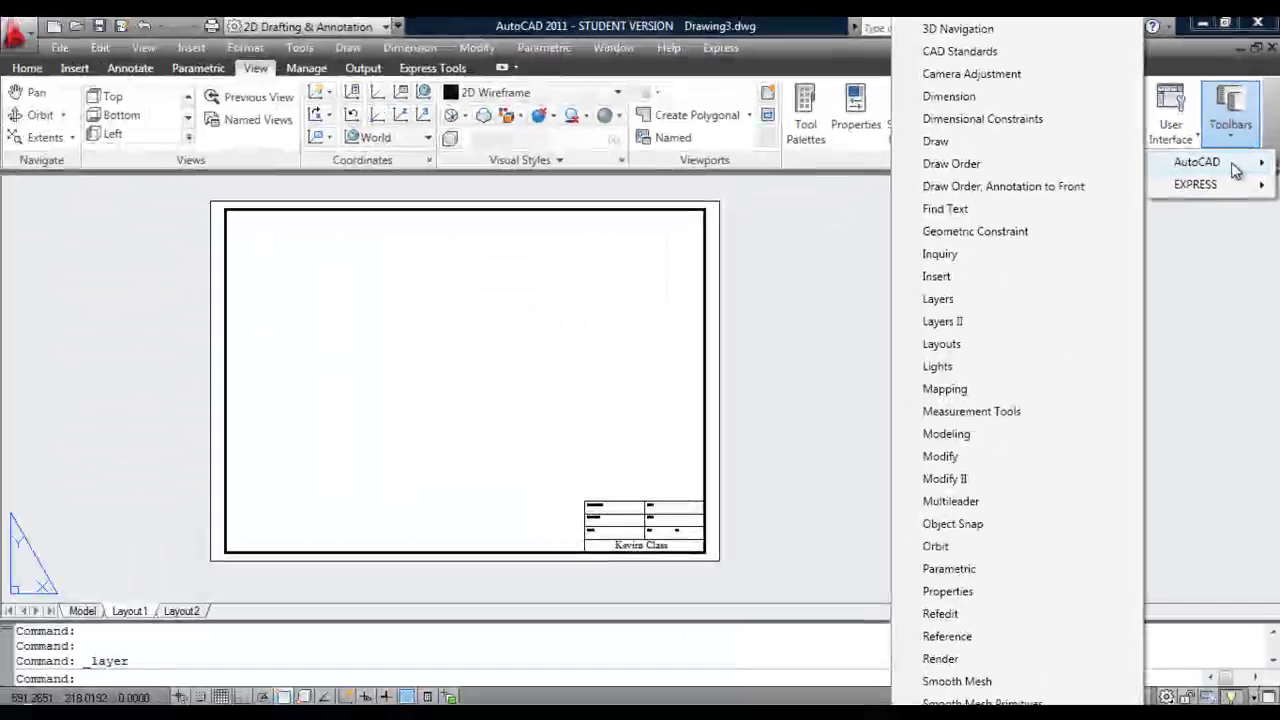
{"action": "scroll", "coordinate": [1000, 690], "scroll_direction": "down", "scroll_amount": 3}
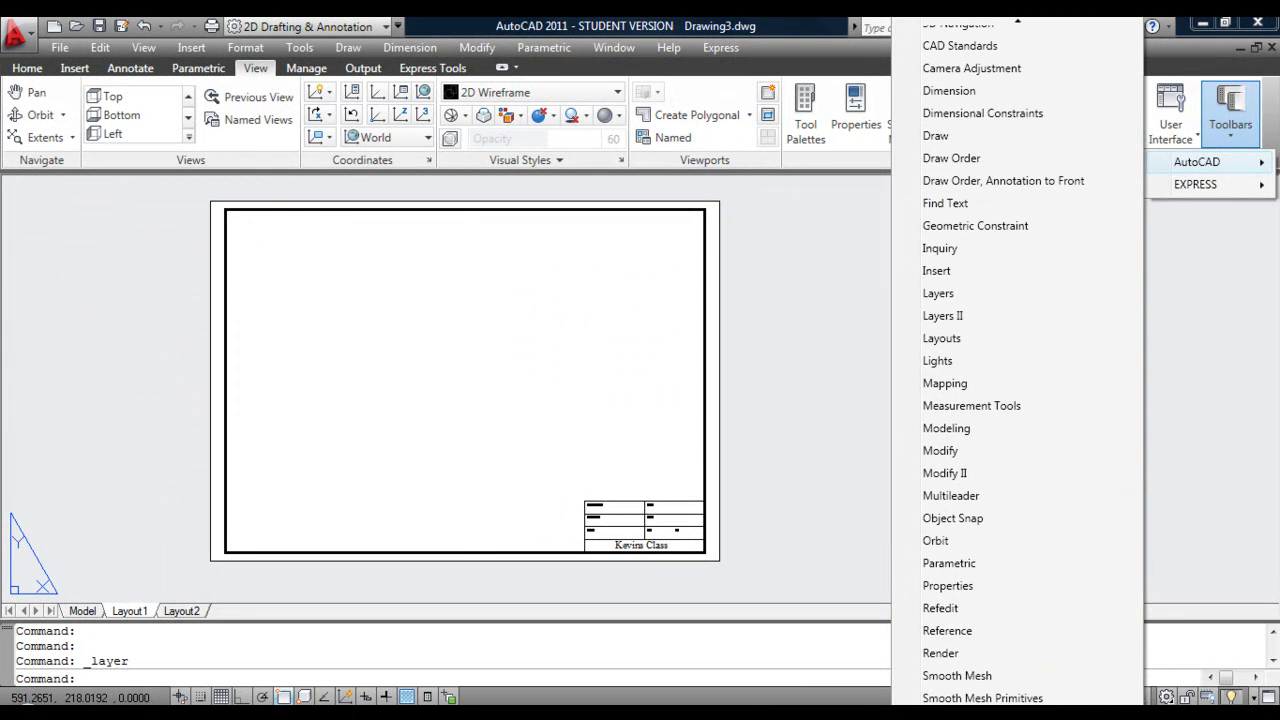
{"action": "scroll", "coordinate": [1000, 690], "scroll_direction": "down", "scroll_amount": 15}
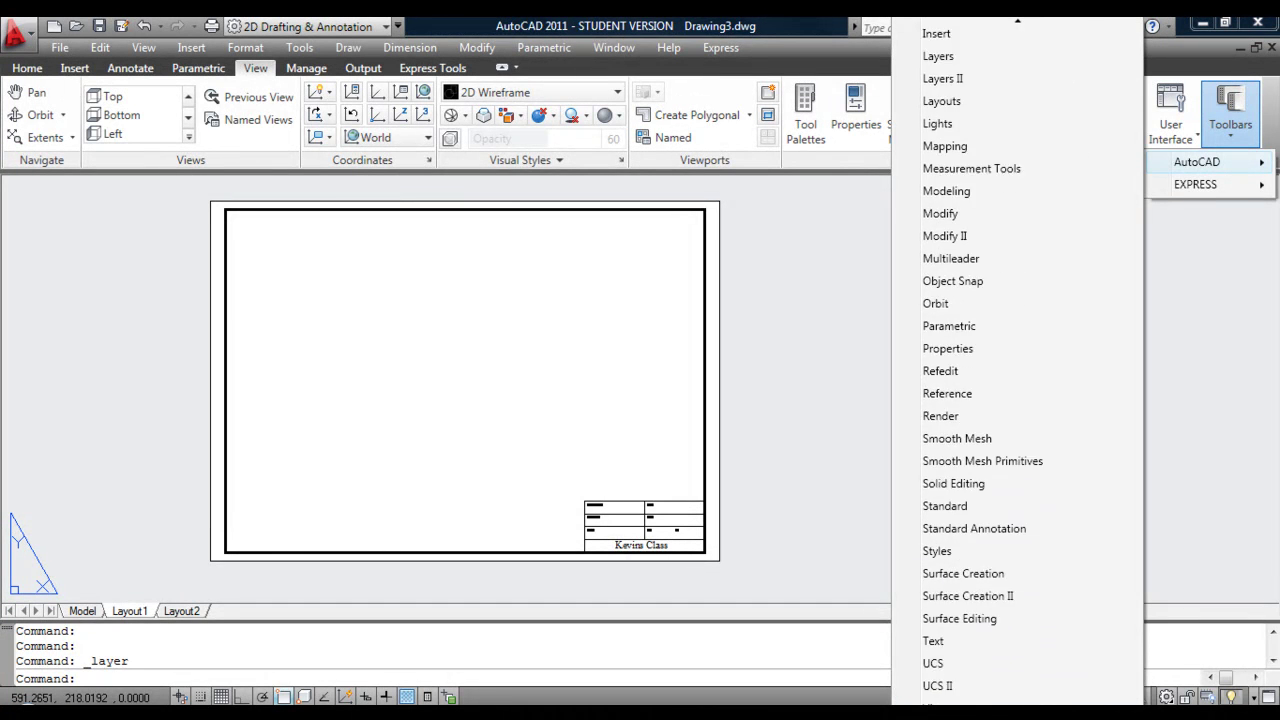
{"action": "left_click", "coordinate": [955, 604]}
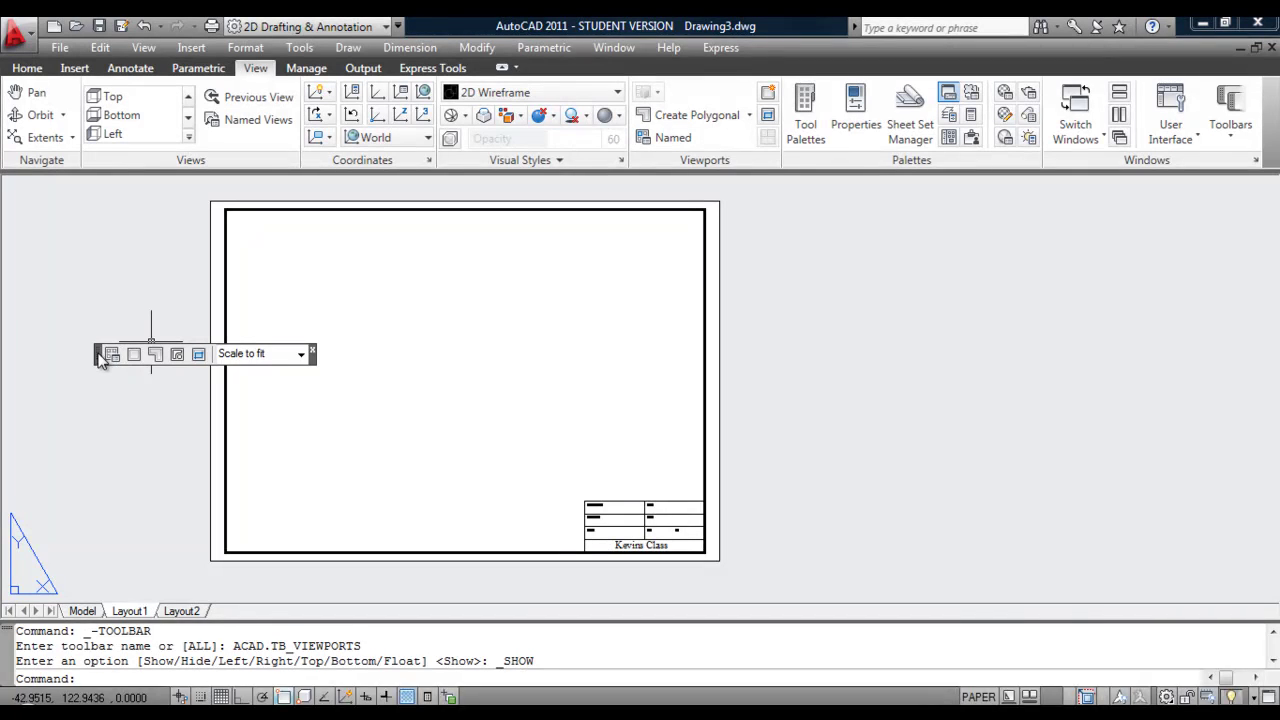
{"action": "left_click_drag", "start_coordinate": [151, 345], "coordinate": [336, 302]}
{"action": "left_click_drag", "start_coordinate": [806, 230], "coordinate": [802, 222]}
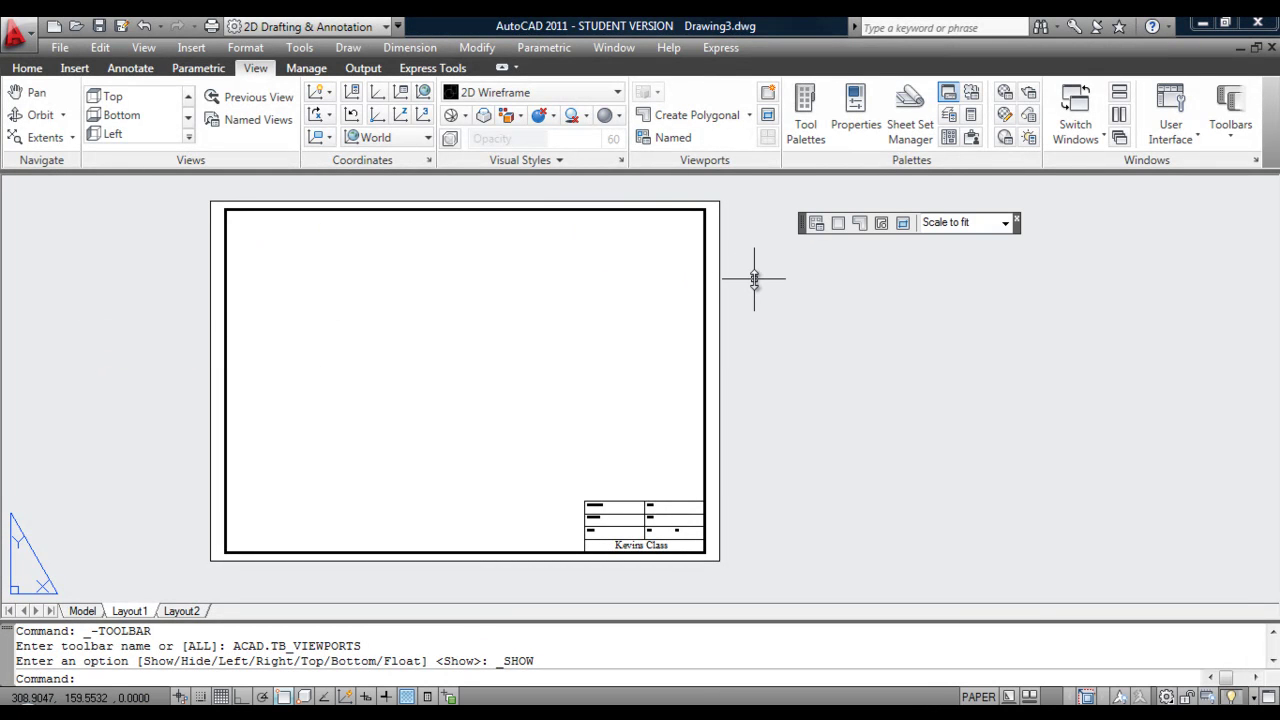
{"action": "left_click", "coordinate": [32, 69]}
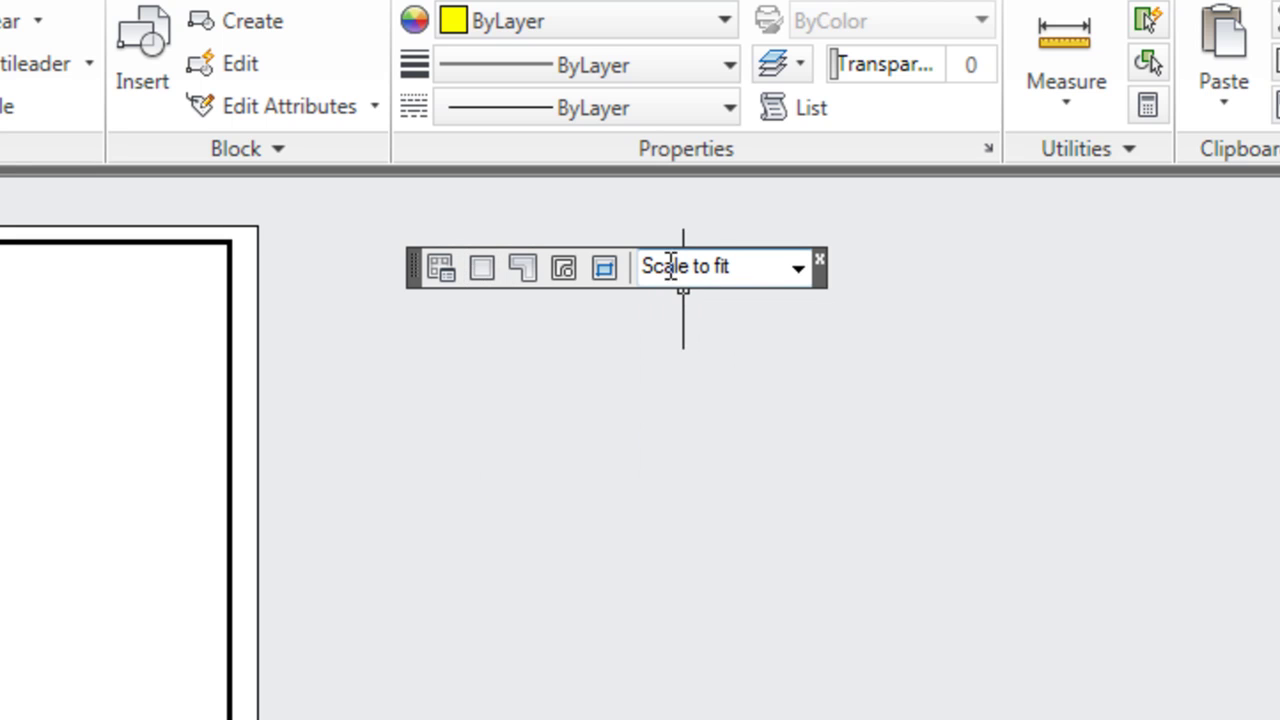
Create a single rectangular viewport in the upper part of the Layout1 sheet, inside the border
{"action": "left_click", "coordinate": [482, 268]}
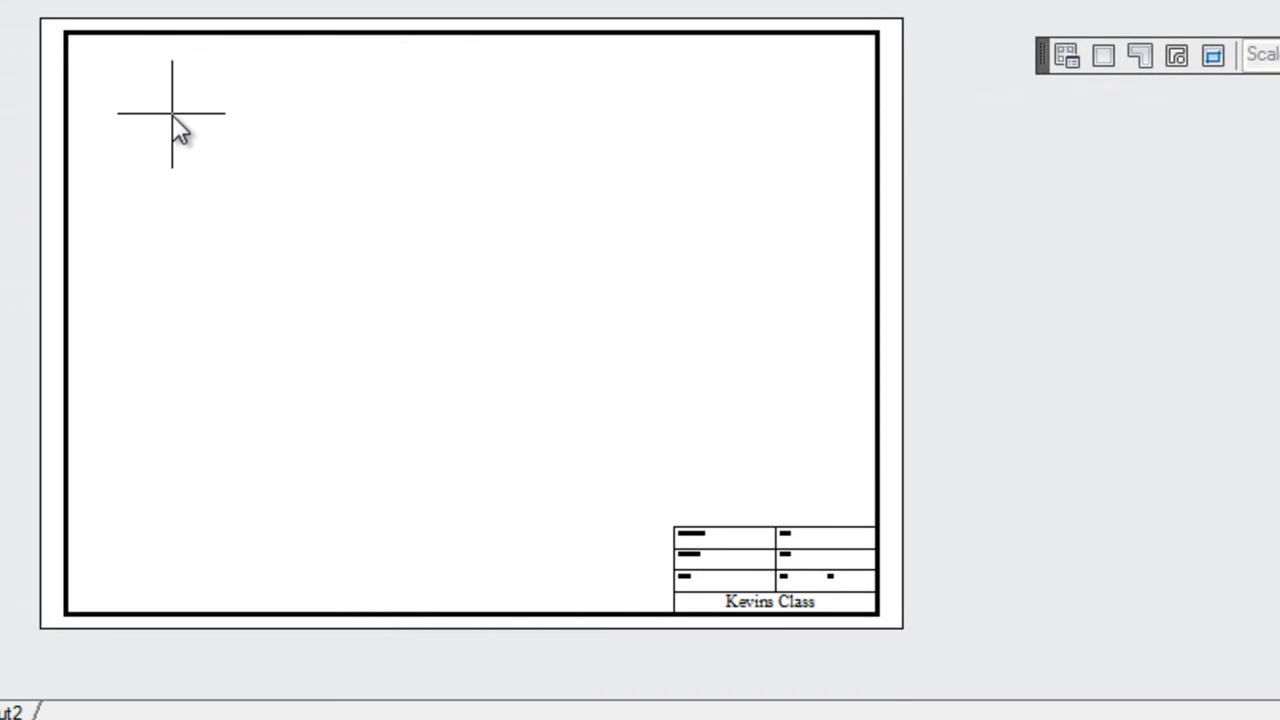
{"action": "left_click", "coordinate": [144, 91]}
{"action": "left_click", "coordinate": [647, 443]}
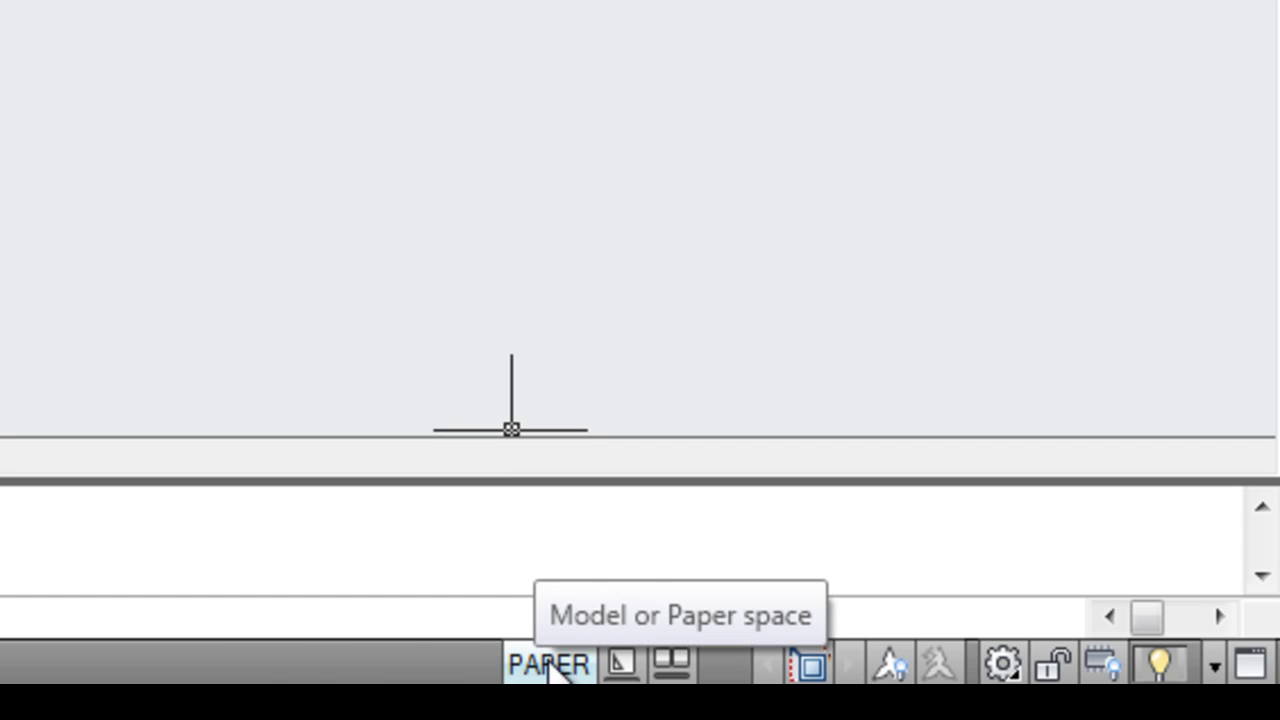
Activate model space inside the new viewport and bring the floor plan to its centre
{"action": "left_click", "coordinate": [553, 665]}
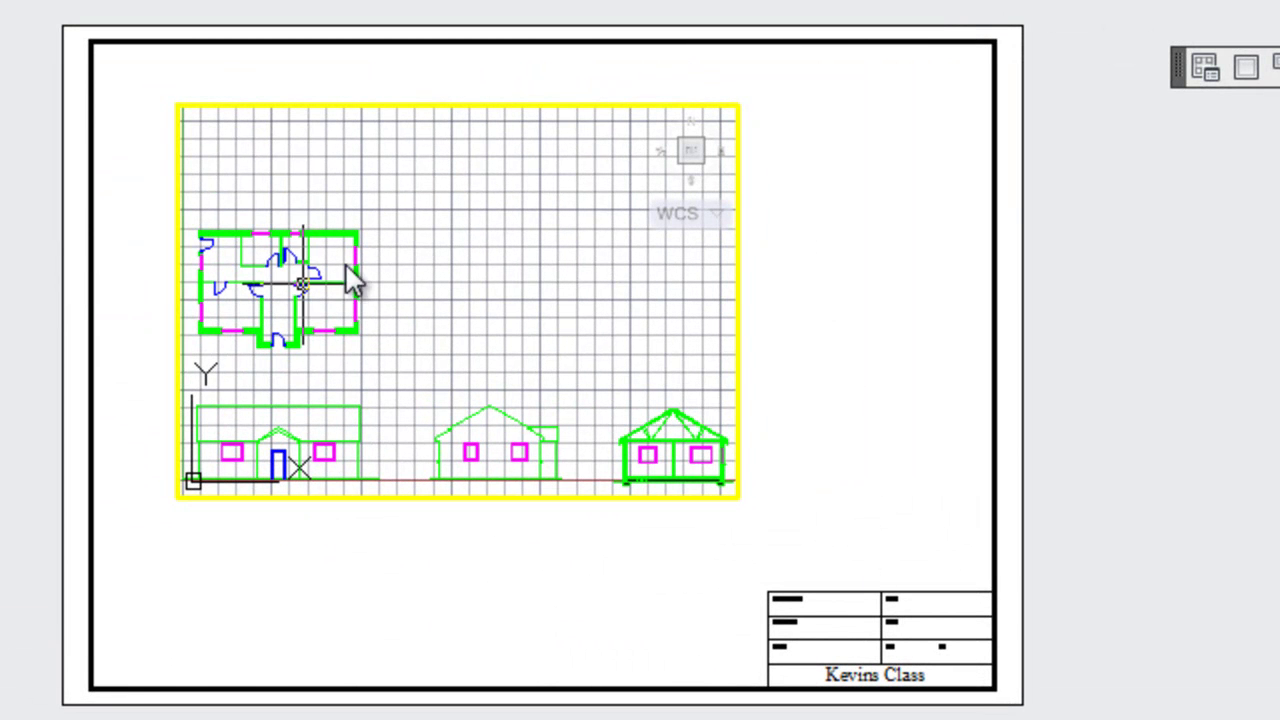
{"action": "mouse_move", "coordinate": [270, 328]}
{"action": "middle_mouse_down"}
{"action": "mouse_move", "coordinate": [536, 310]}
{"action": "mouse_move", "coordinate": [400, 255]}
{"action": "mouse_move", "coordinate": [572, 378]}
{"action": "mouse_move", "coordinate": [467, 333]}
{"action": "middle_mouse_up"}
{"action": "scroll", "coordinate": [467, 333], "scroll_direction": "up", "scroll_amount": 4}
{"action": "scroll", "coordinate": [457, 323], "scroll_direction": "down", "scroll_amount": 5}
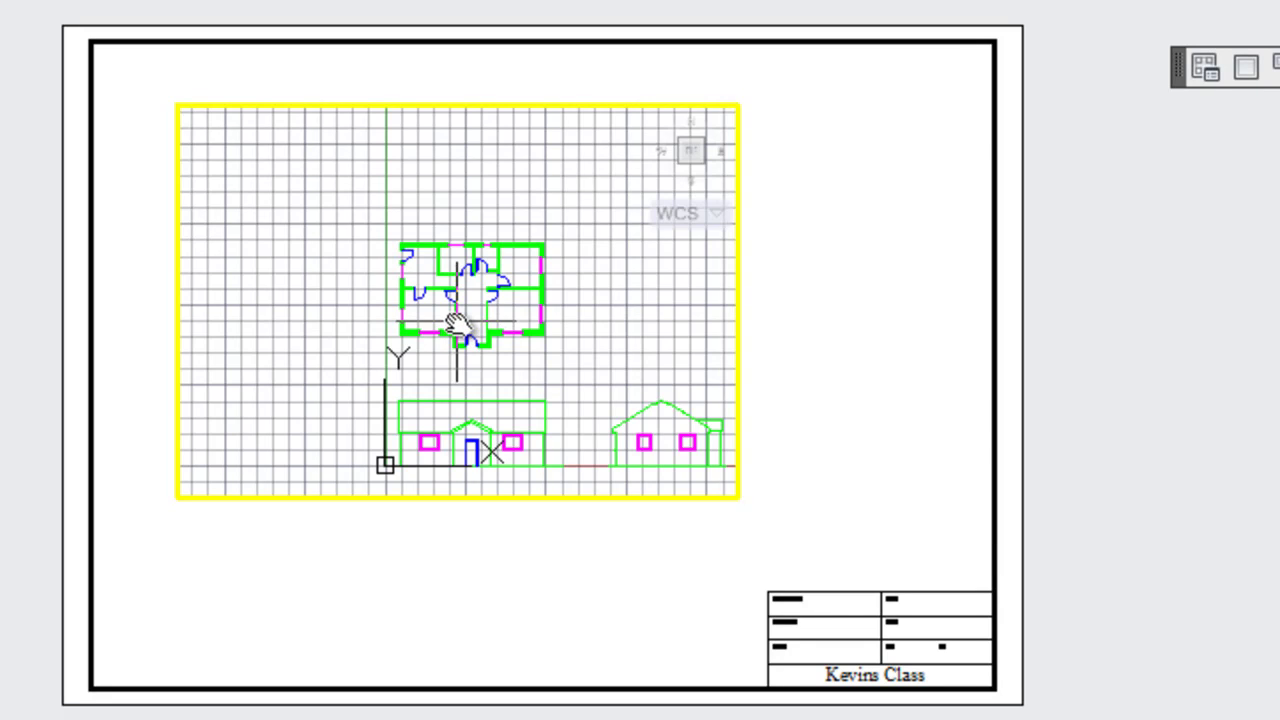
{"action": "mouse_move", "coordinate": [457, 280]}
{"action": "middle_mouse_down"}
{"action": "mouse_move", "coordinate": [420, 312]}
{"action": "mouse_move", "coordinate": [453, 263]}
{"action": "mouse_move", "coordinate": [467, 268]}
{"action": "mouse_move", "coordinate": [452, 282]}
{"action": "middle_mouse_up"}
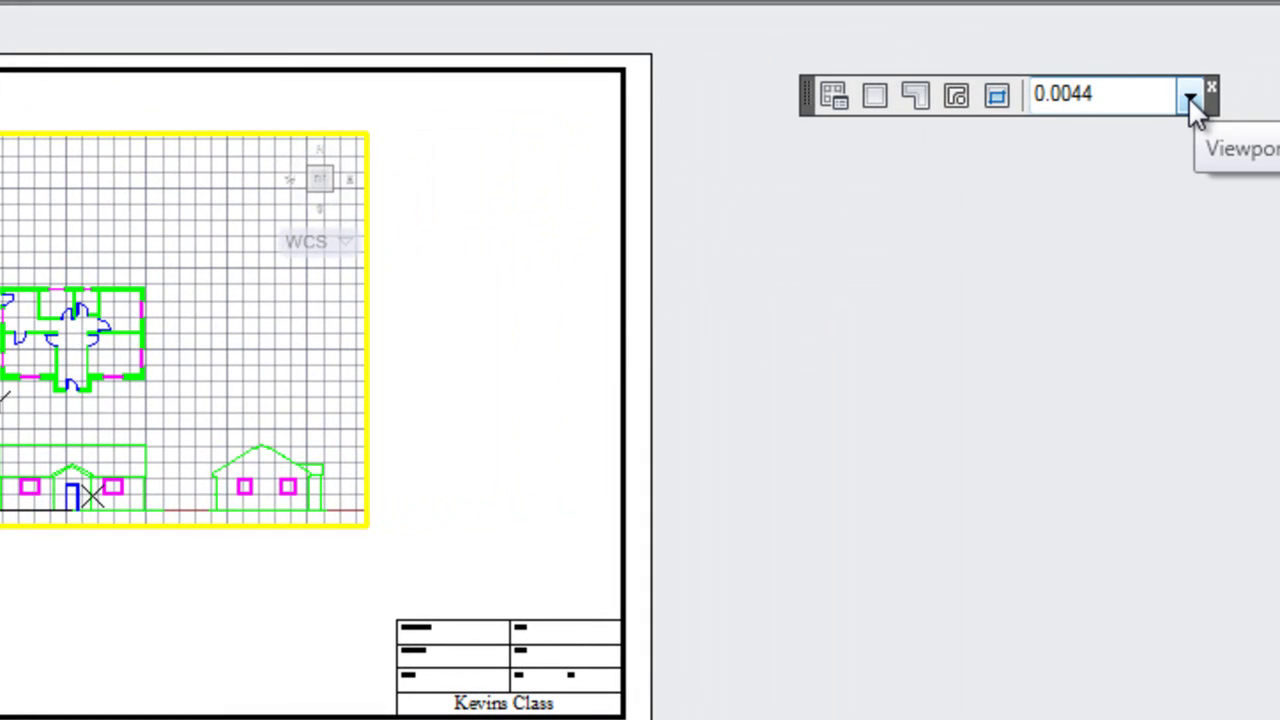
Set the floor plan viewport's scale to 1:100, turn off its grid display and return to paper space
{"action": "left_click", "coordinate": [1190, 95]}
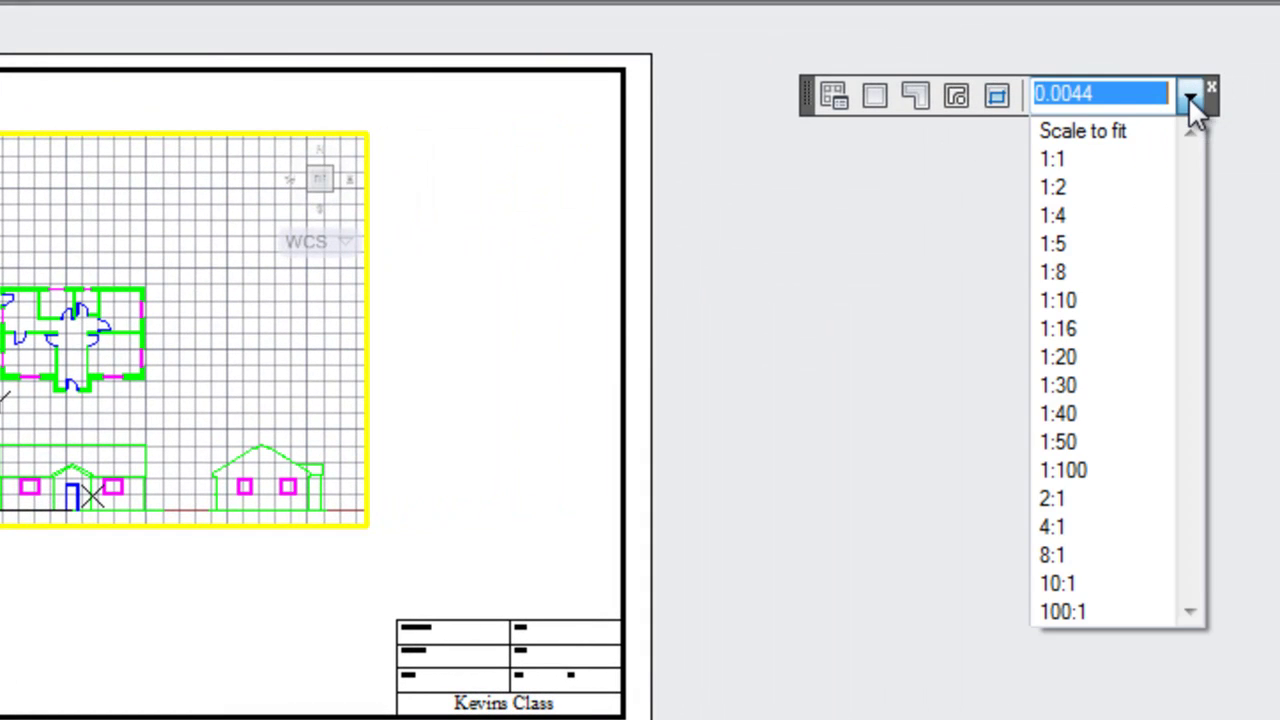
{"action": "left_click", "coordinate": [1075, 466]}
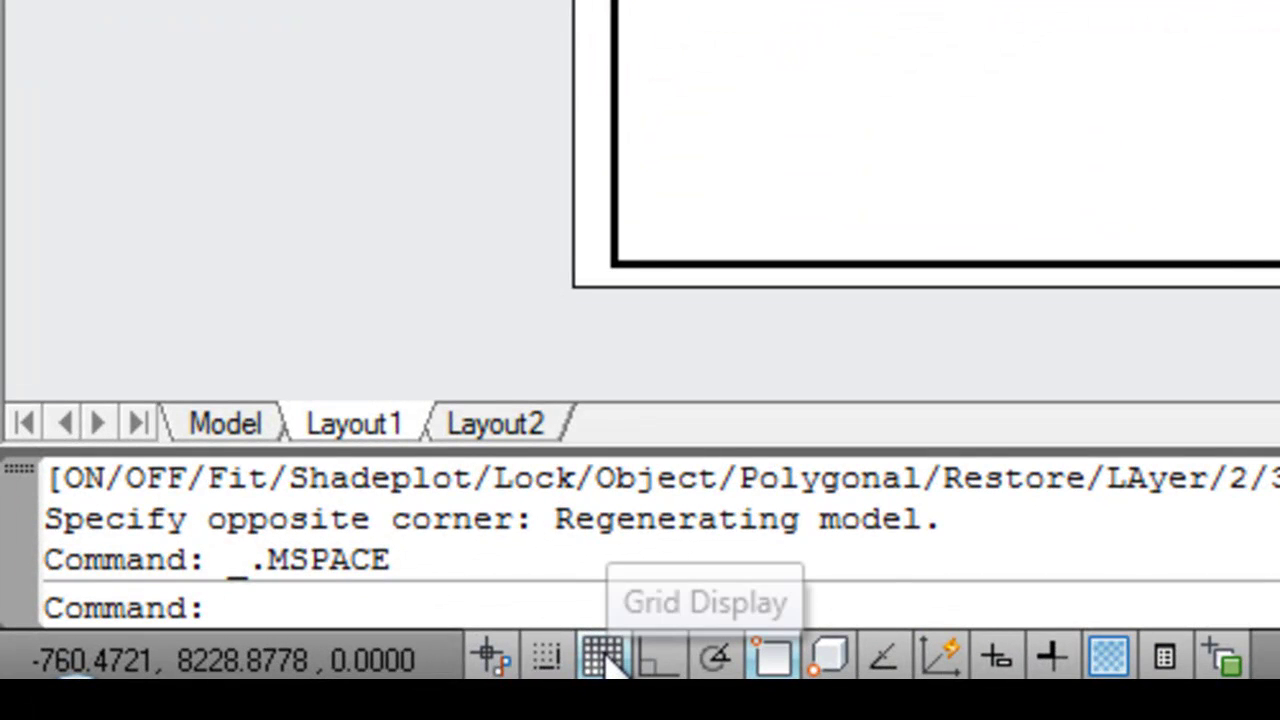
{"action": "left_click", "coordinate": [604, 657]}
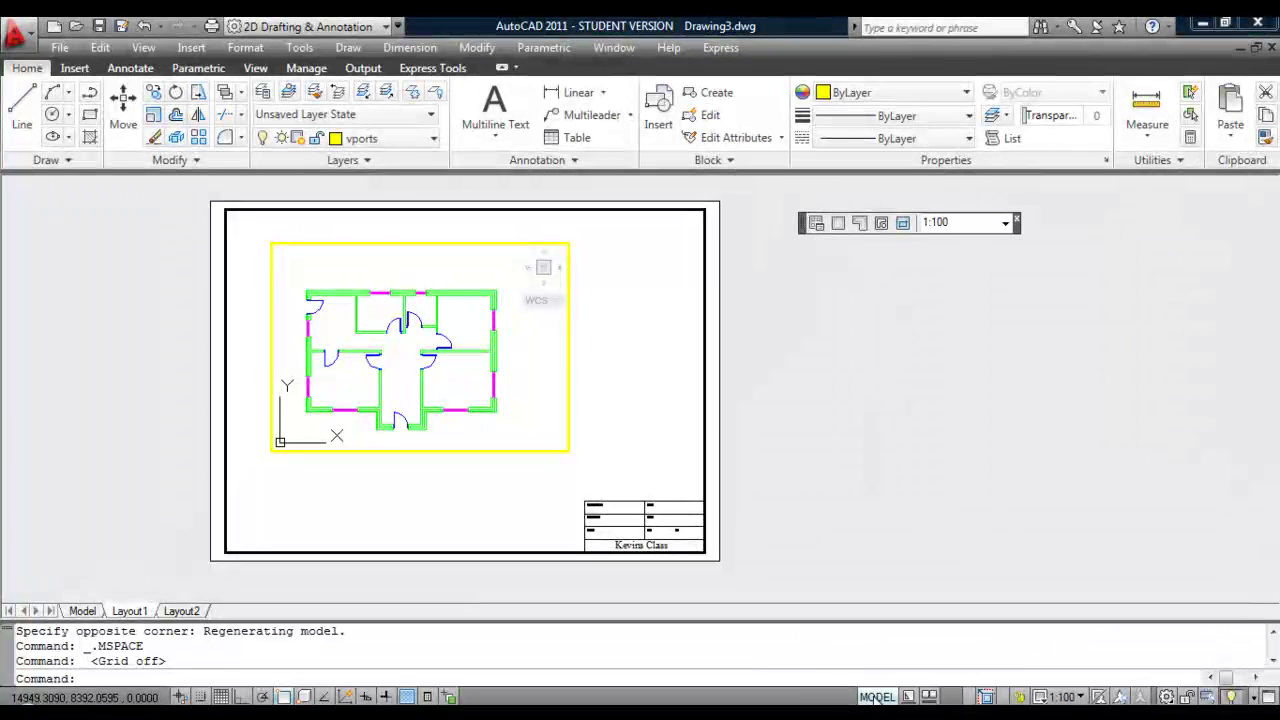
{"action": "left_click", "coordinate": [880, 697]}
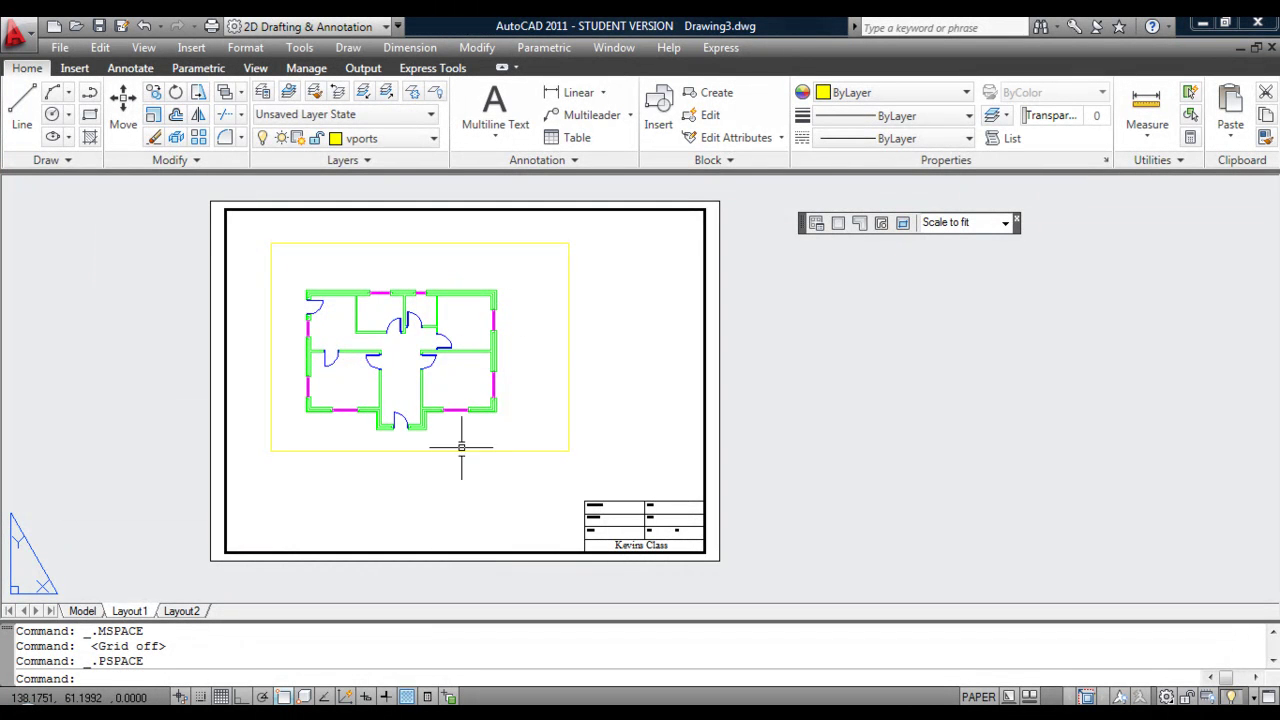
Shrink the floor plan viewport from its upper-right and lower-left corners so its frame fits closely around the plan
{"action": "scroll", "coordinate": [458, 449], "scroll_direction": "up", "scroll_amount": 7}
{"action": "scroll", "coordinate": [457, 443], "scroll_direction": "down", "scroll_amount": 6}
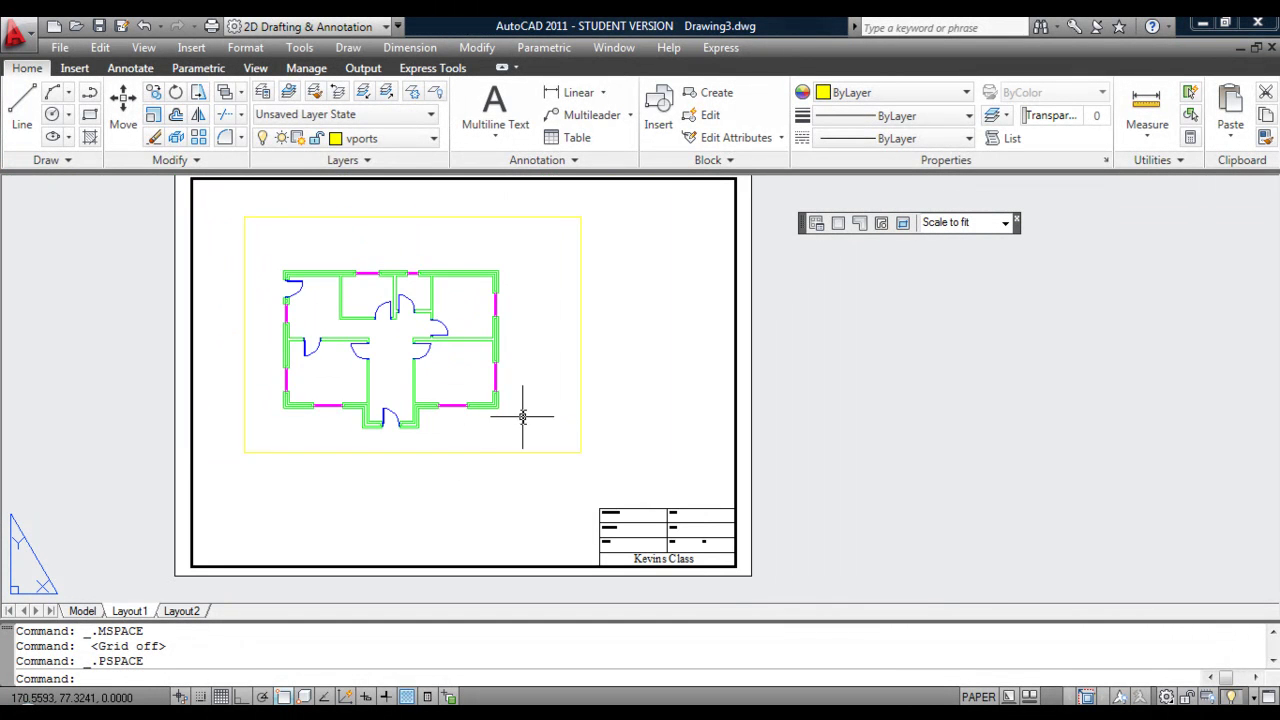
{"action": "left_click", "coordinate": [581, 224]}
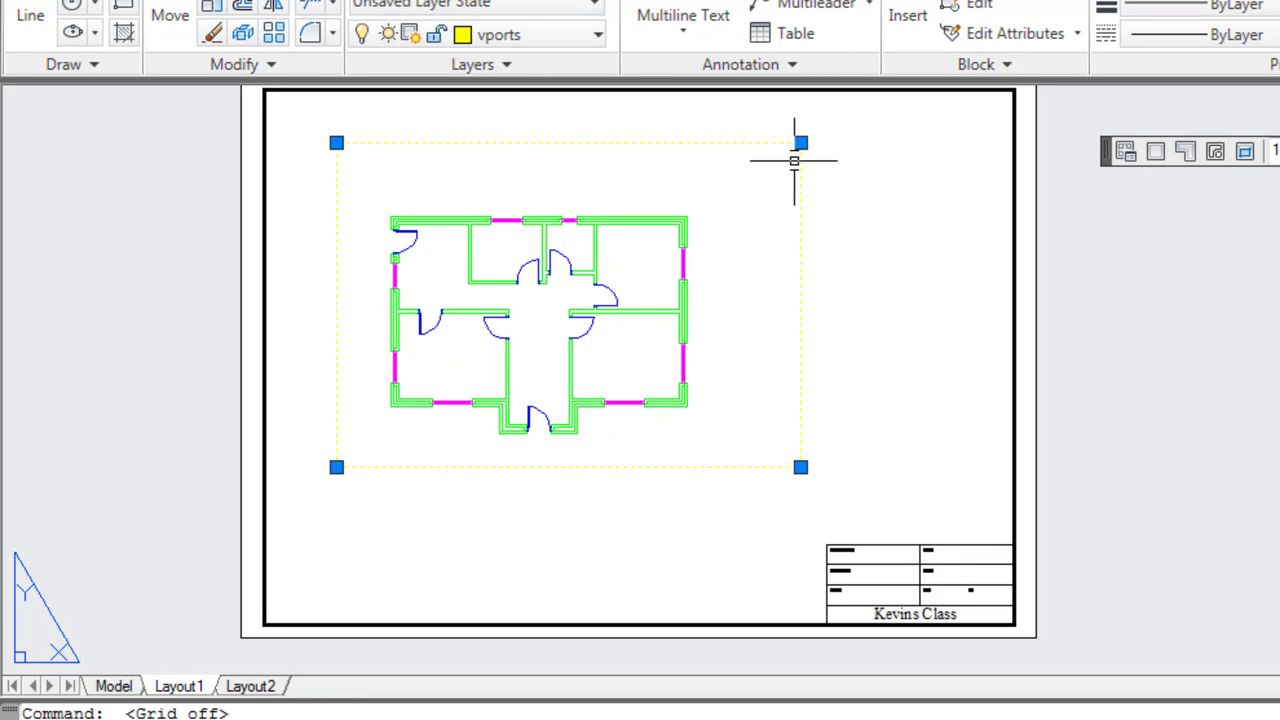
{"action": "left_click", "coordinate": [800, 142]}
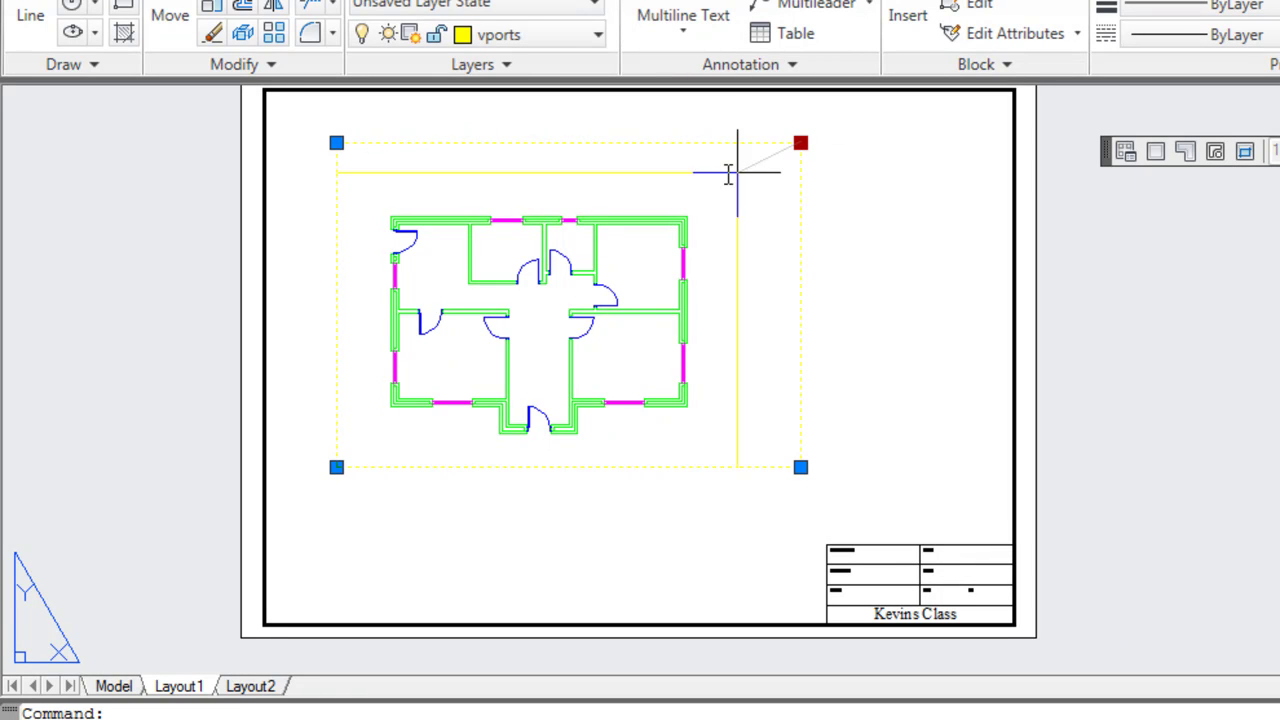
{"action": "left_click", "coordinate": [705, 195]}
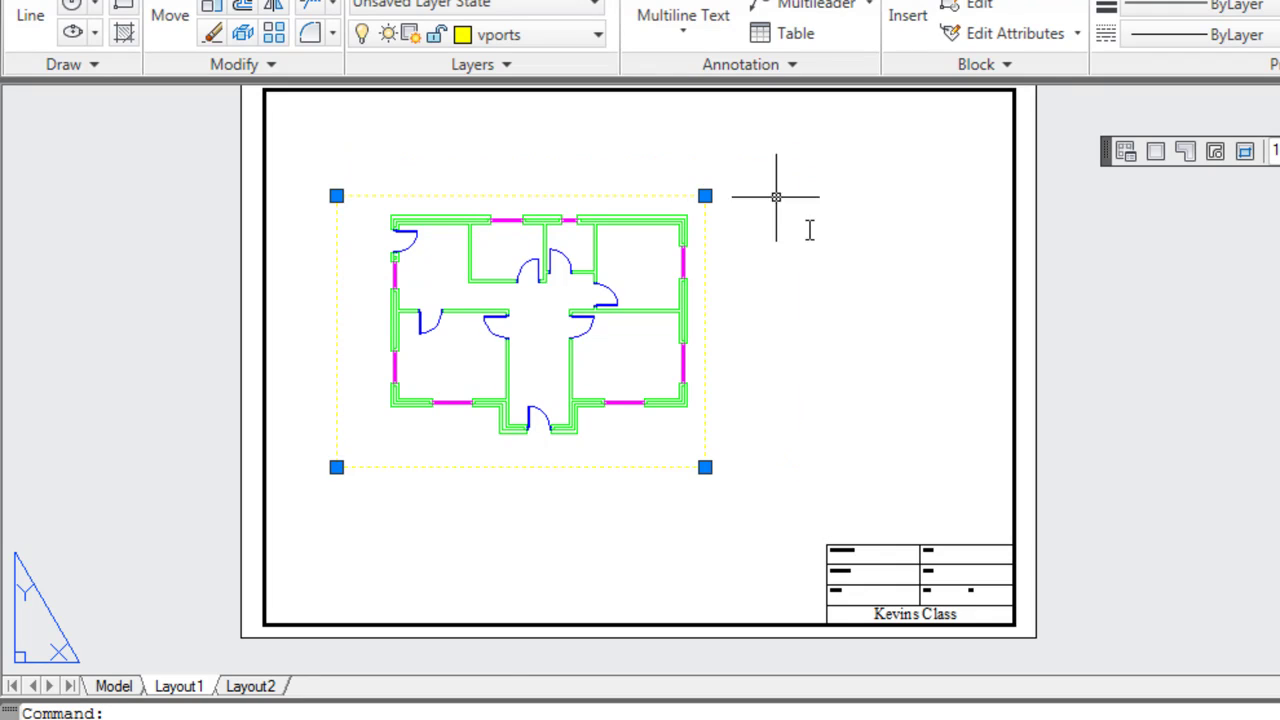
{"action": "left_click", "coordinate": [336, 467]}
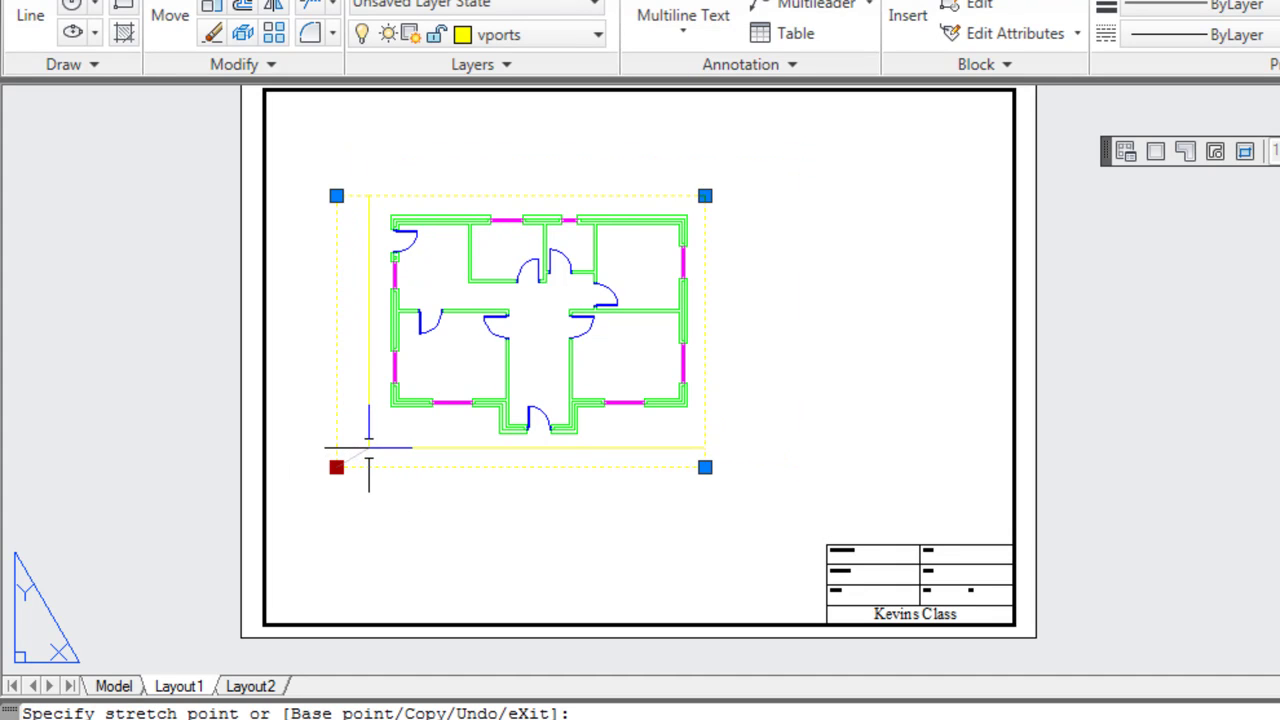
{"action": "left_click", "coordinate": [368, 449]}
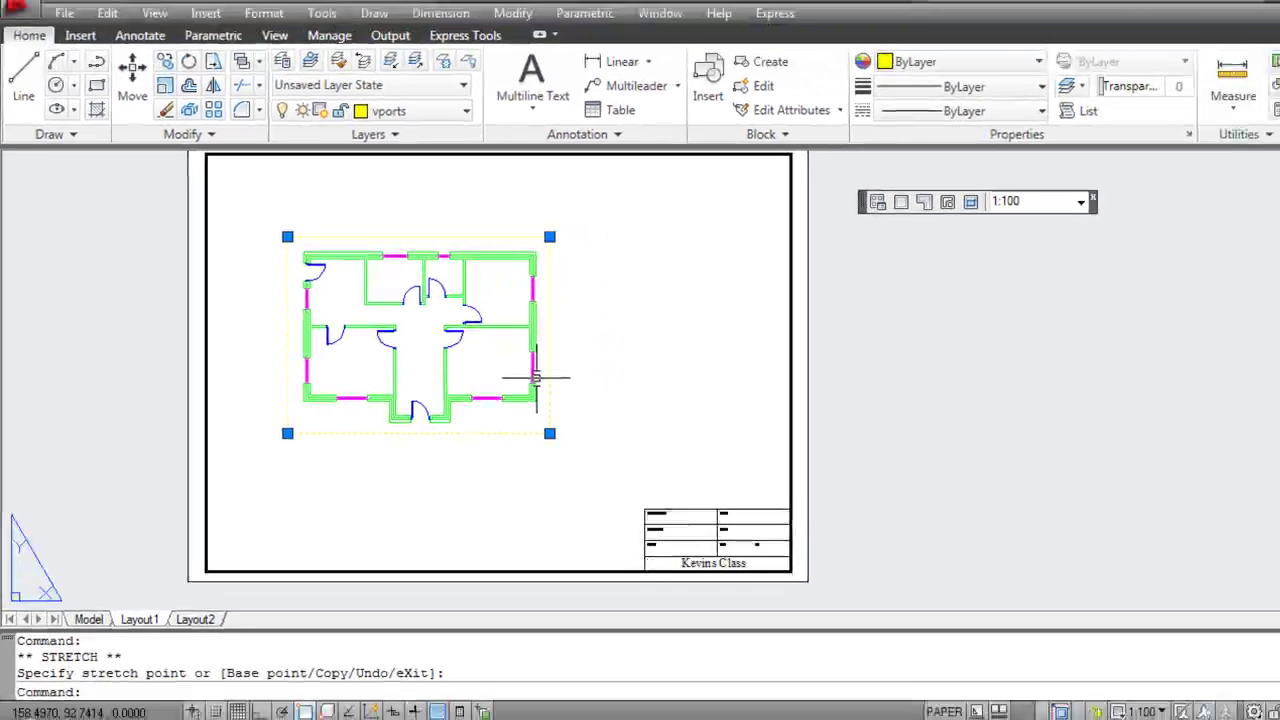
{"action": "key", "text": "Escape"}
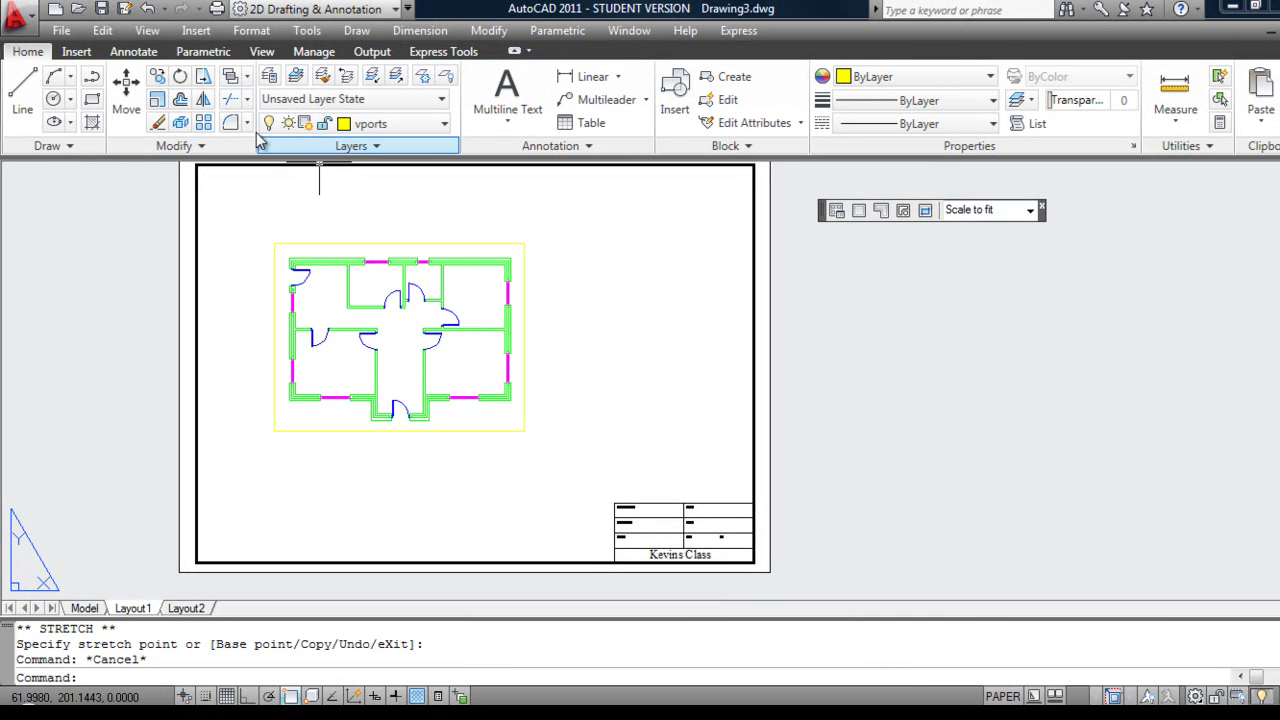
Move the floor plan viewport into the upper-left corner of the sheet border
{"action": "left_click", "coordinate": [133, 88]}
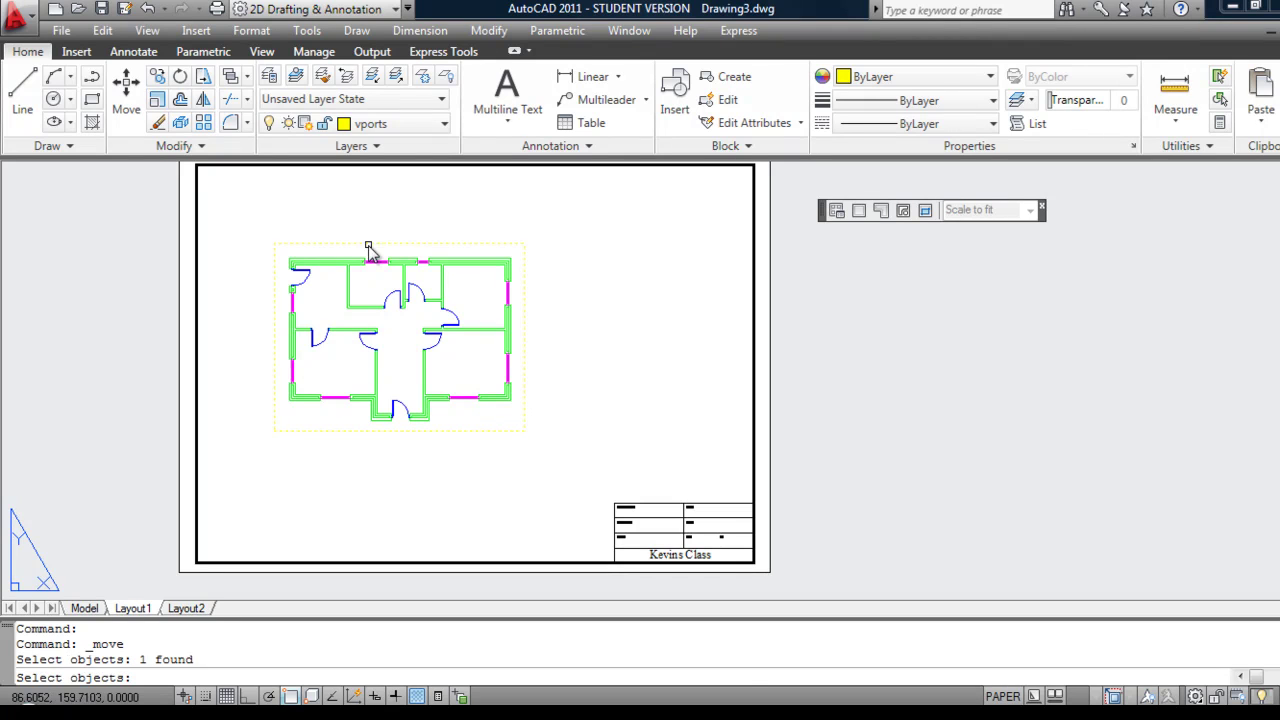
{"action": "left_click", "coordinate": [370, 244]}
{"action": "key", "text": "Return"}
{"action": "left_click", "coordinate": [607, 383]}
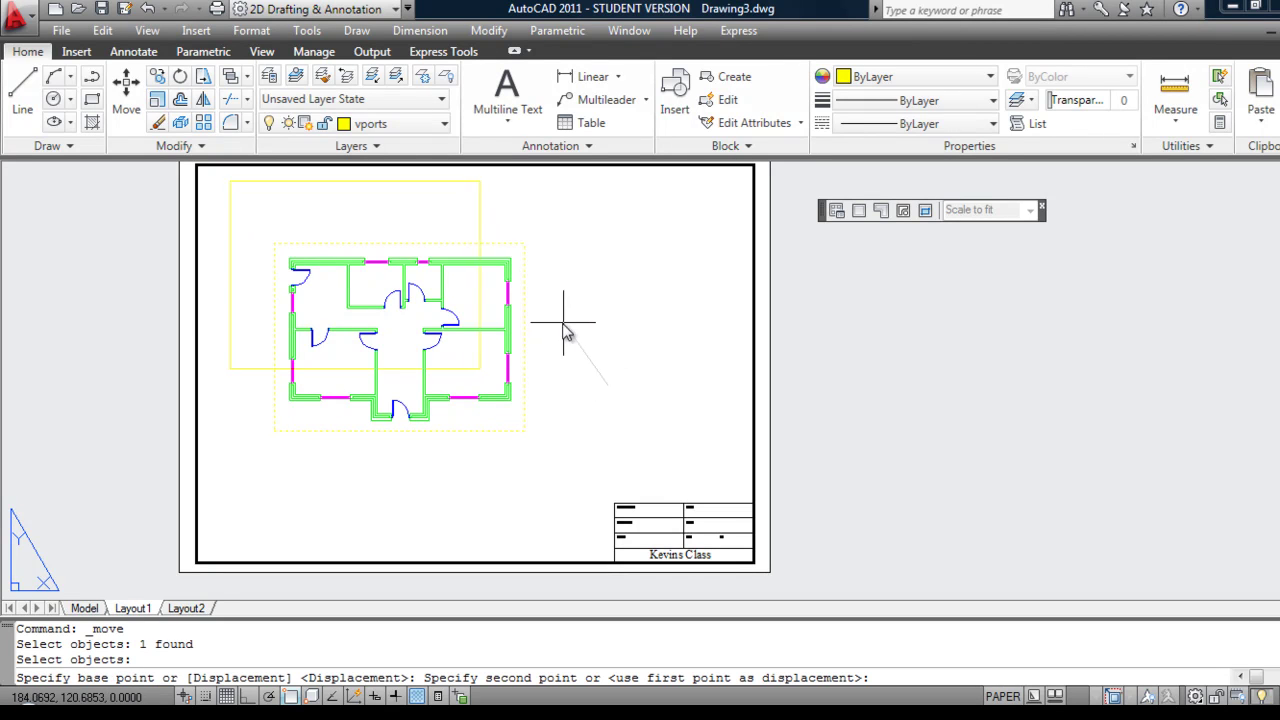
{"action": "left_click", "coordinate": [565, 330]}
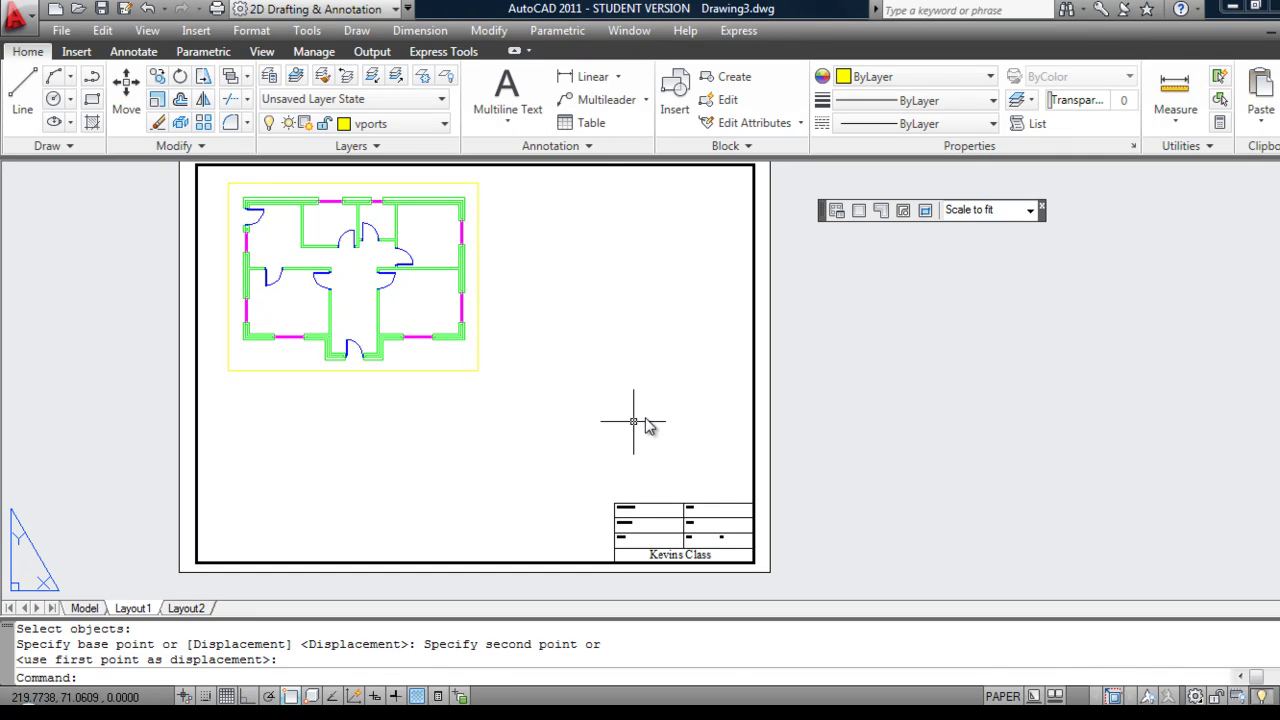
Create a second single viewport in the empty area of the sheet to the right of the floor plan viewport
{"action": "left_click", "coordinate": [860, 211]}
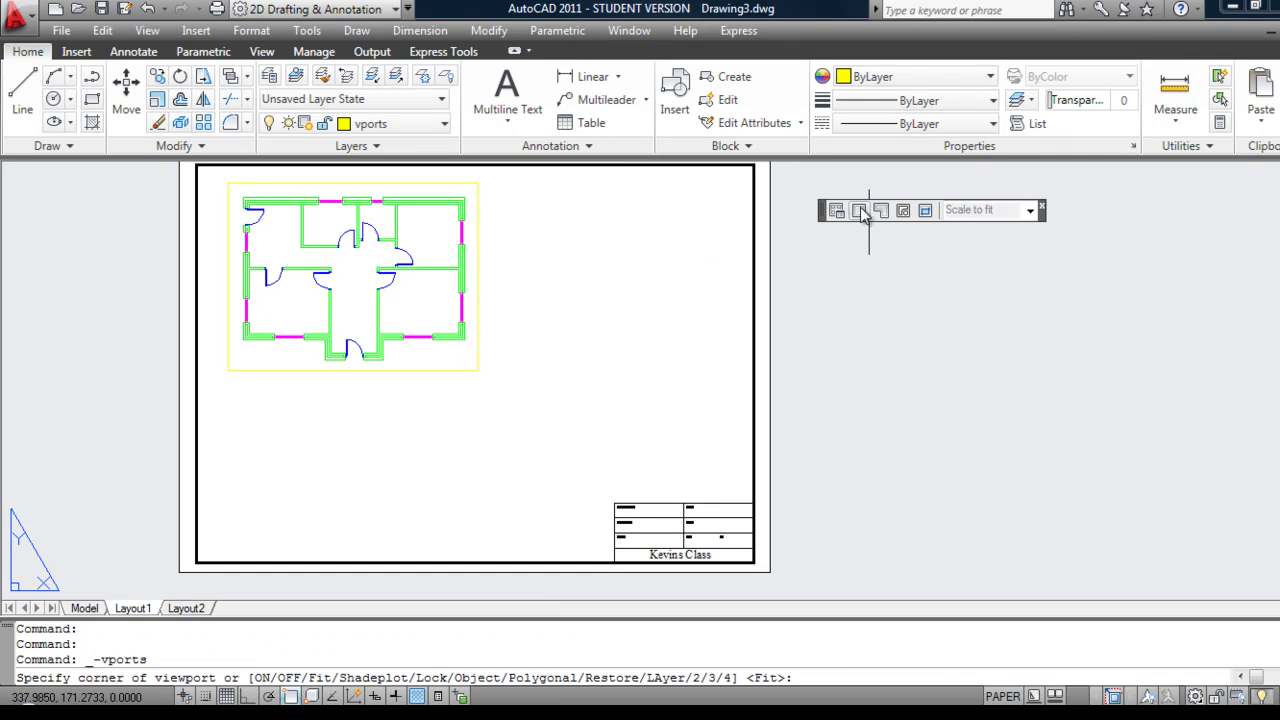
{"action": "left_click", "coordinate": [500, 184]}
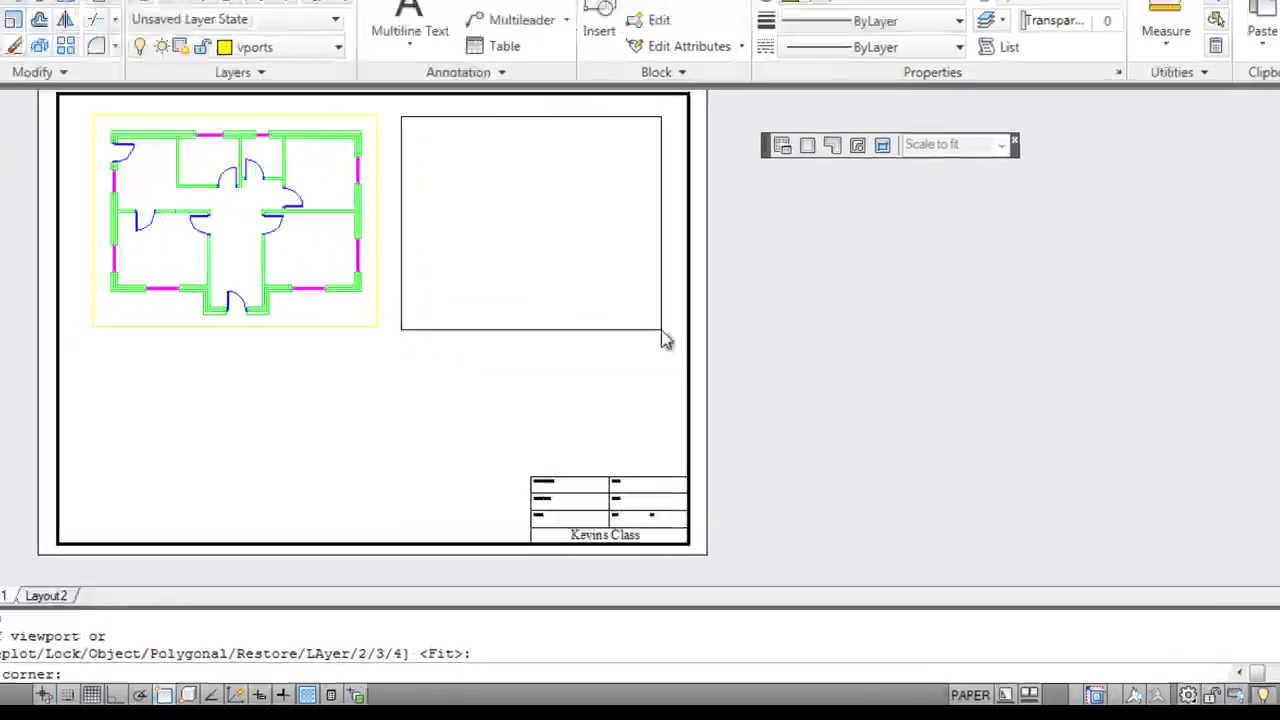
{"action": "left_click", "coordinate": [730, 371]}
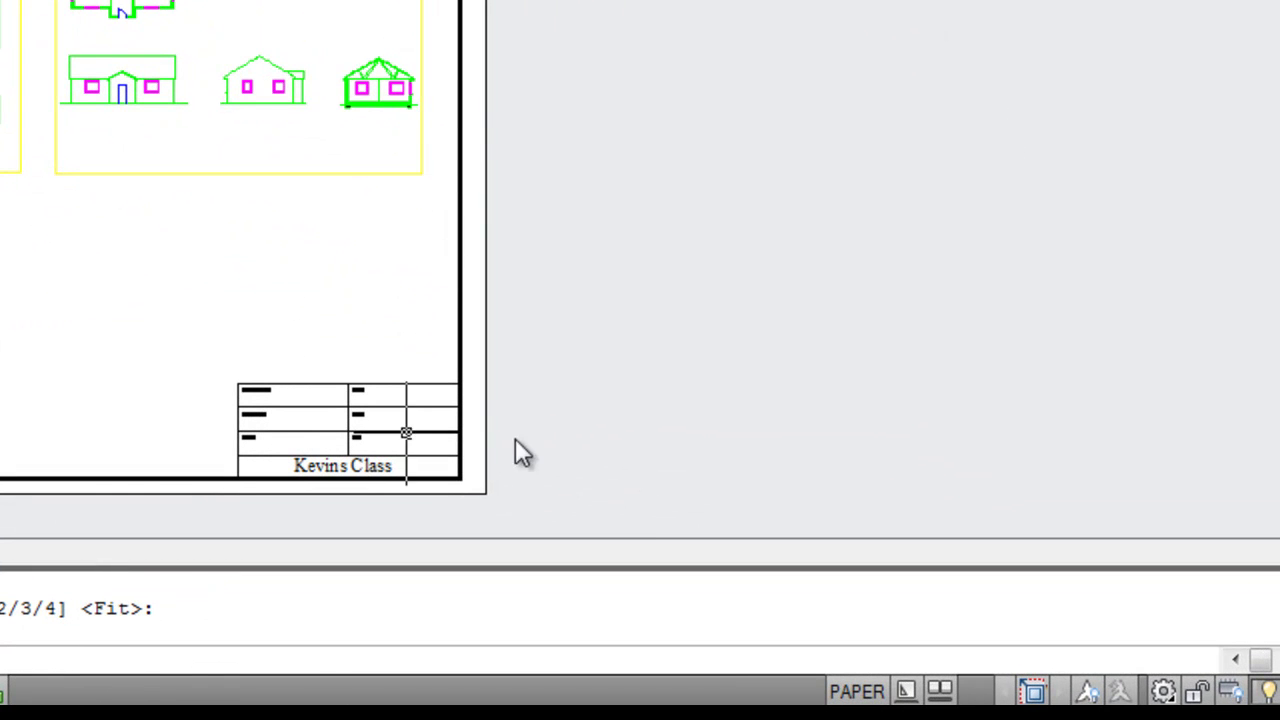
Centre the front elevation in the second viewport, set its scale to 1:100 and return to paper space
{"action": "left_click", "coordinate": [857, 692]}
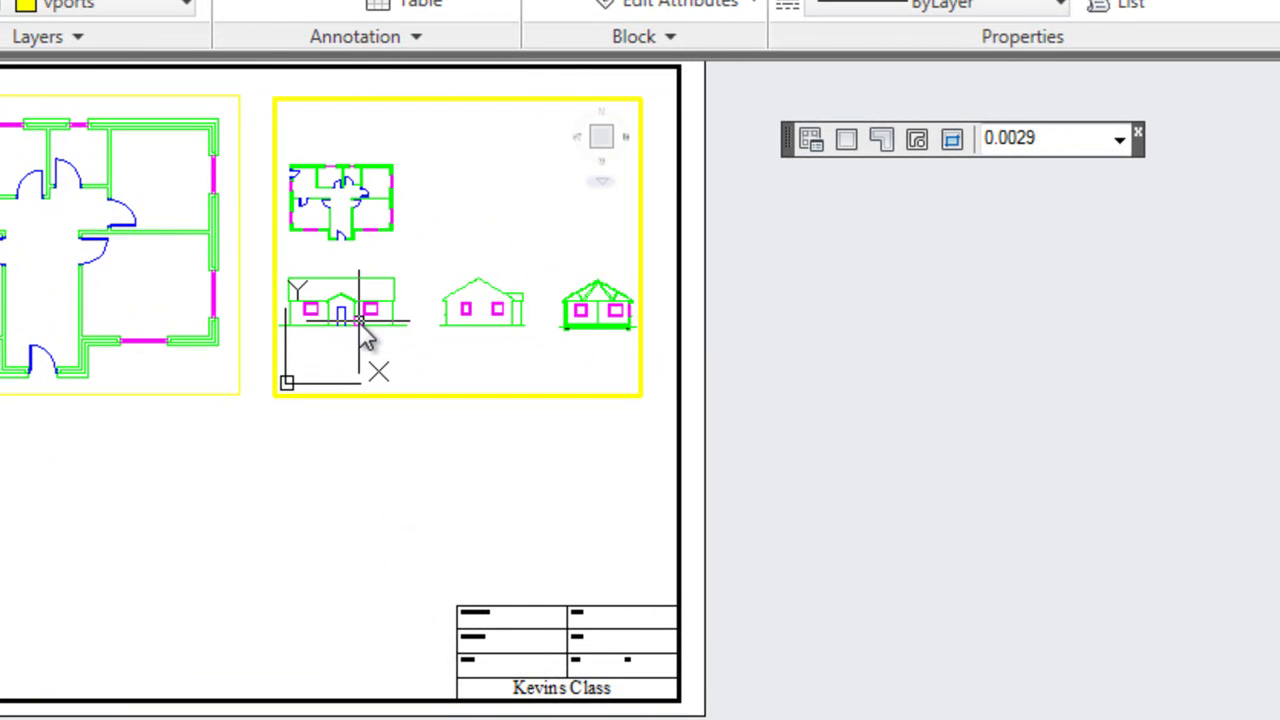
{"action": "middle_click_drag", "start_coordinate": [343, 314], "coordinate": [443, 242]}
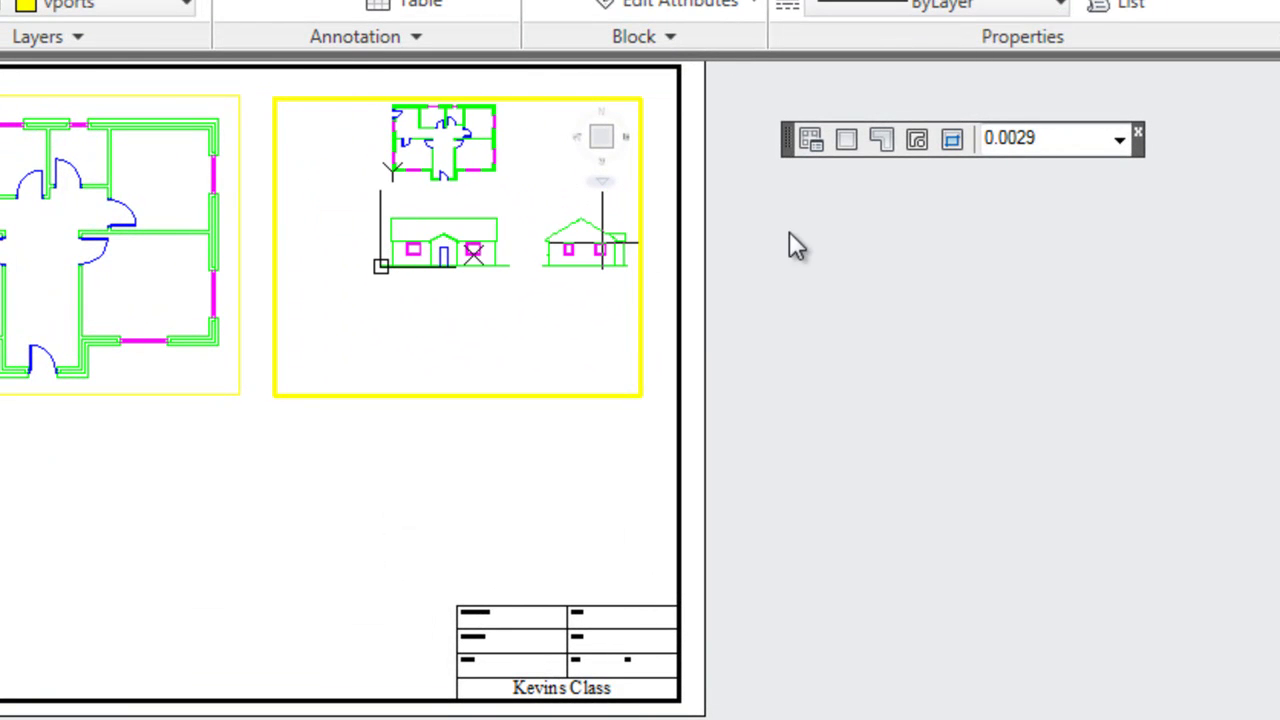
{"action": "left_click", "coordinate": [1120, 140]}
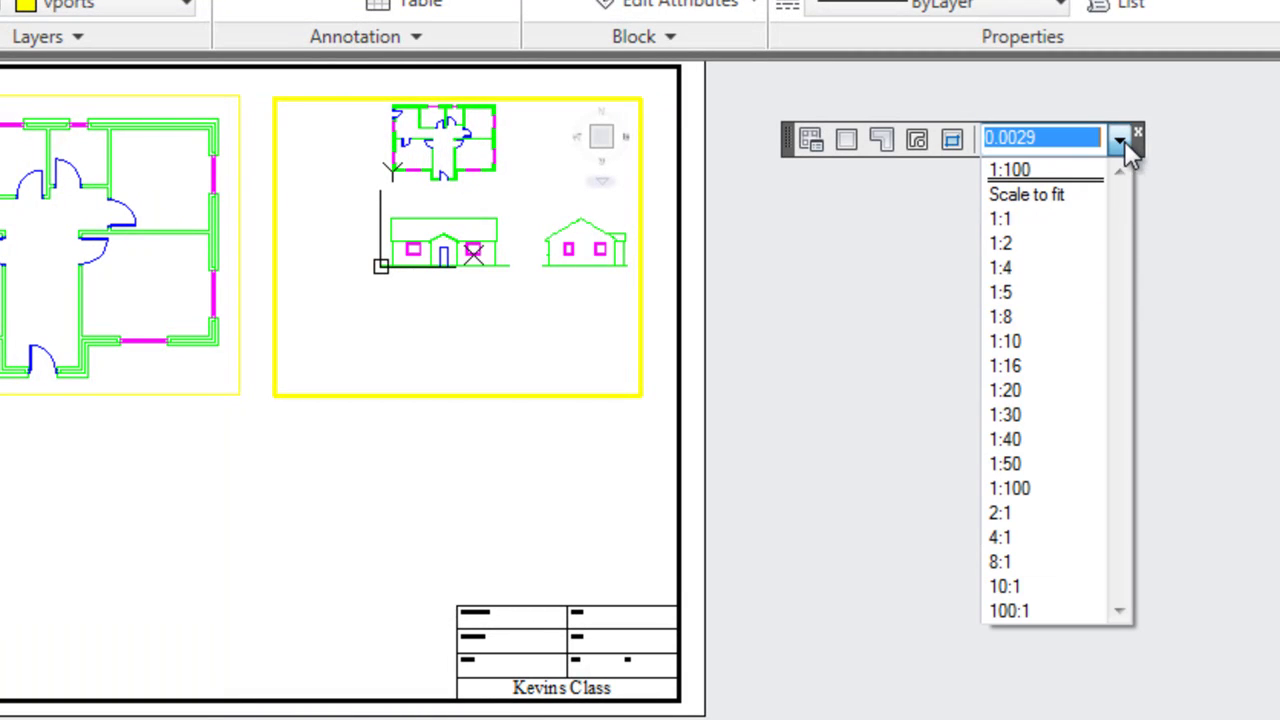
{"action": "left_click", "coordinate": [1013, 466]}
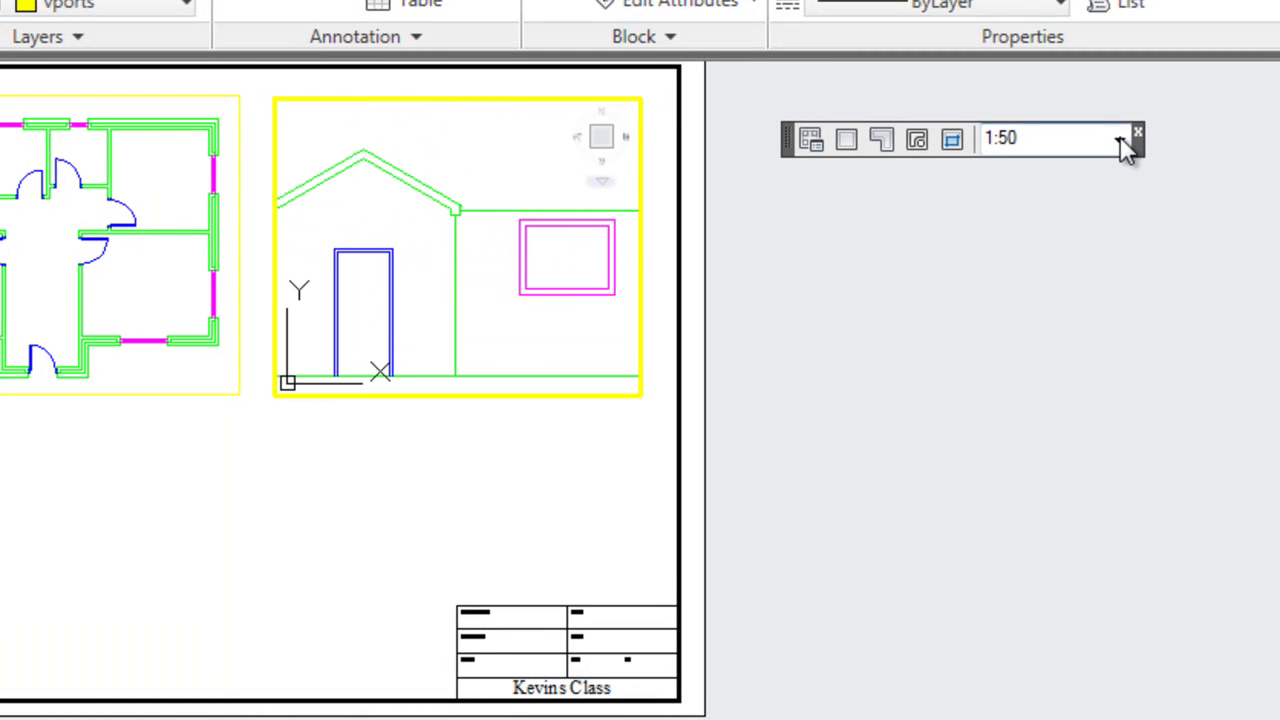
{"action": "left_click", "coordinate": [1120, 140]}
{"action": "left_click", "coordinate": [1009, 513]}
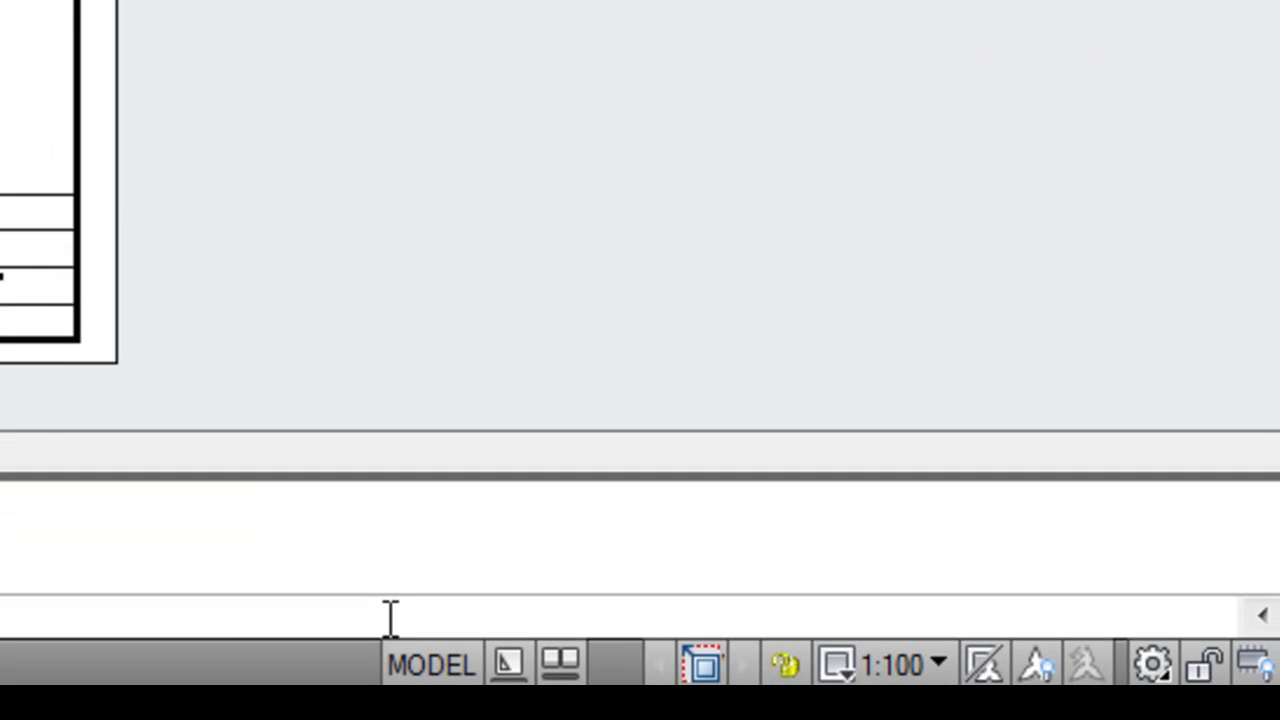
{"action": "left_click", "coordinate": [435, 670]}
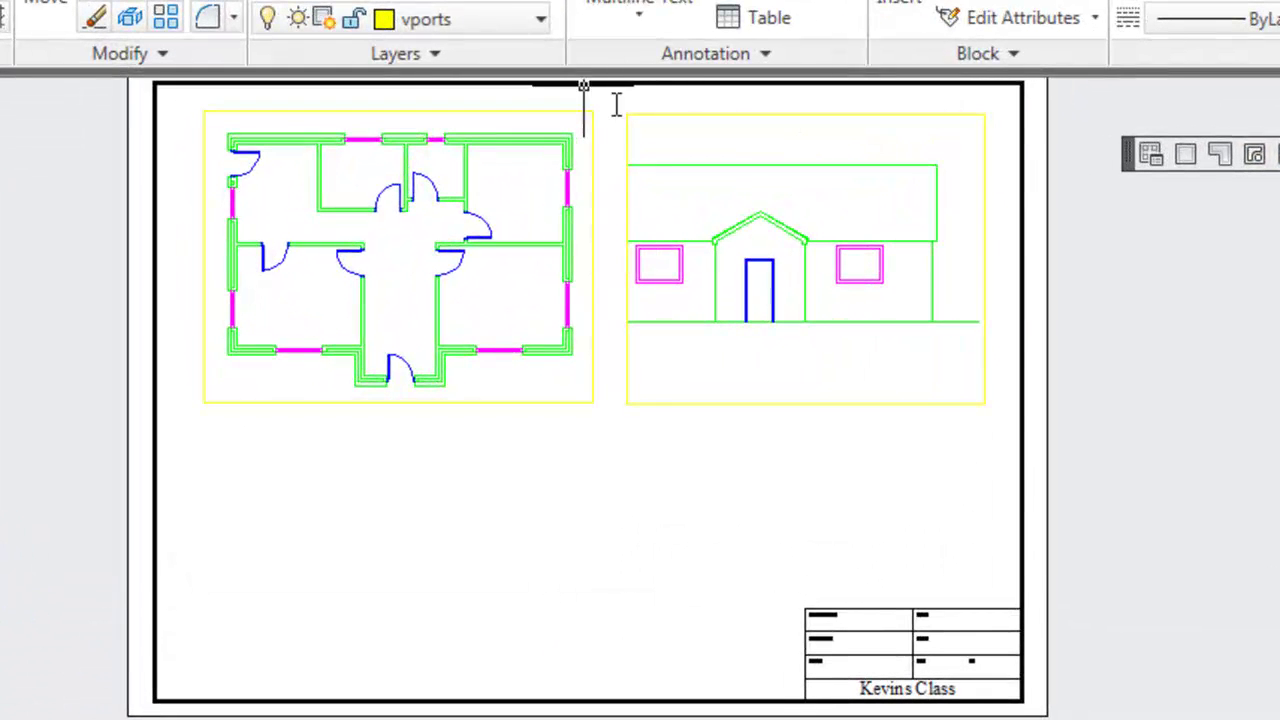
Stretch the second viewport's lower-left corner outward to take in the whole front elevation and its ground line, trimming excess space below
{"action": "left_click", "coordinate": [628, 386]}
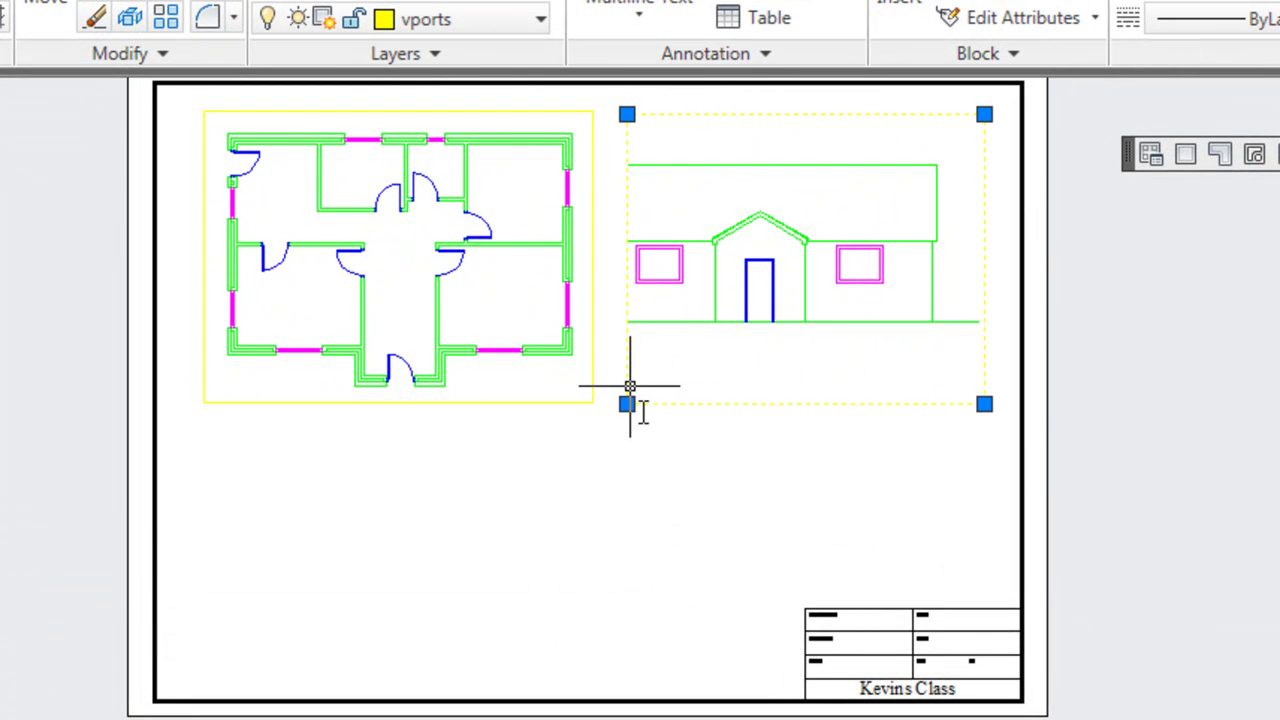
{"action": "left_click", "coordinate": [626, 404]}
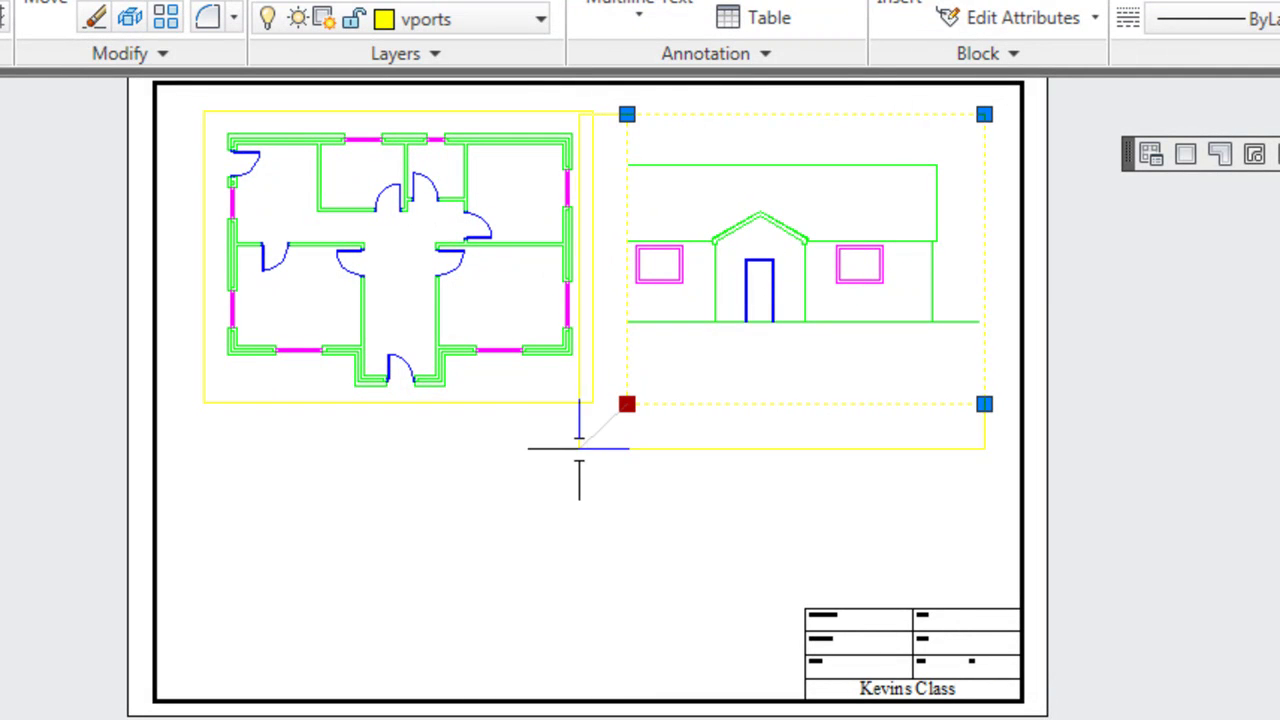
{"action": "left_click", "coordinate": [564, 439]}
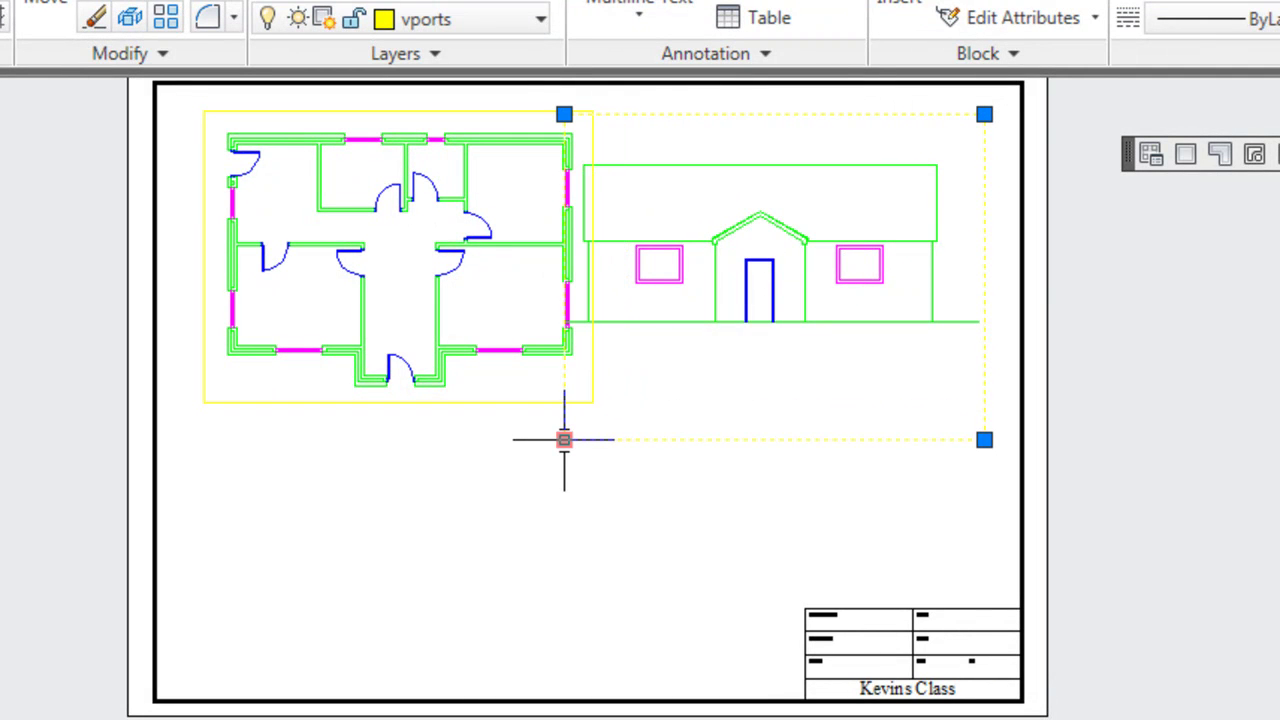
{"action": "left_click", "coordinate": [564, 439]}
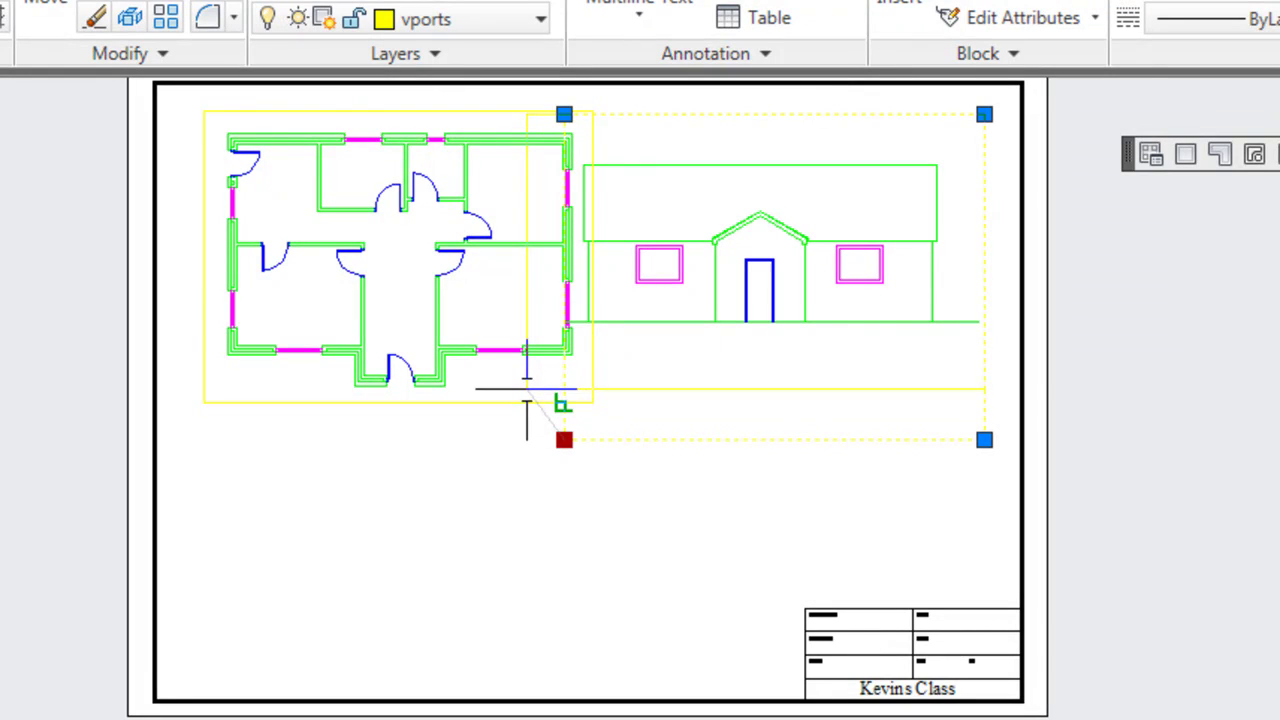
{"action": "left_click", "coordinate": [526, 383]}
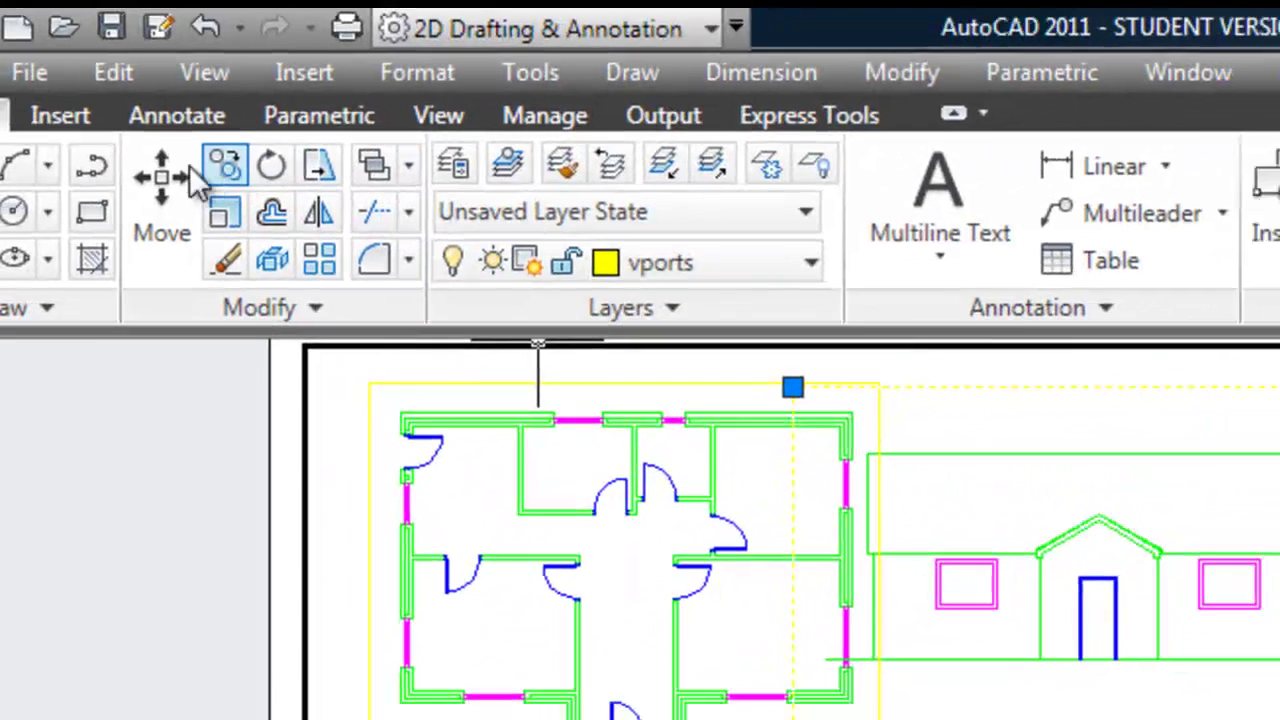
Move the front elevation viewport directly below the floor plan viewport, roughly aligning their left edges
{"action": "left_click", "coordinate": [47, 2]}
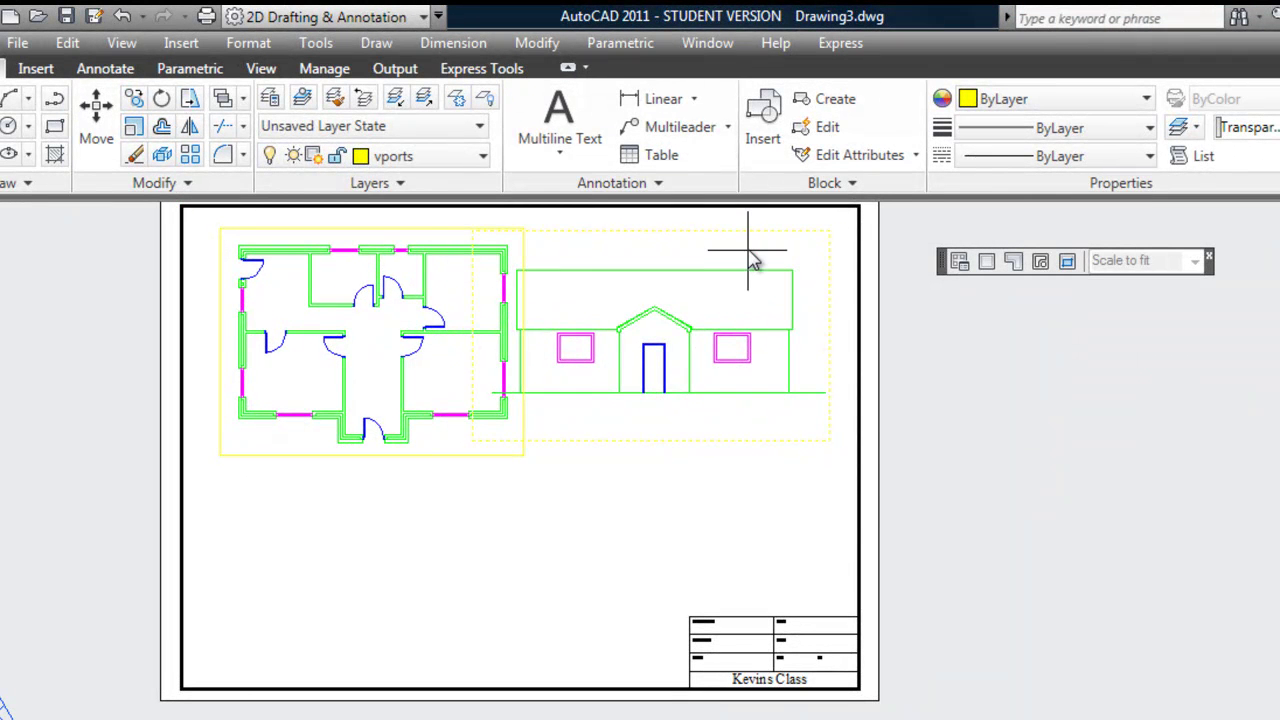
{"action": "left_click", "coordinate": [747, 250]}
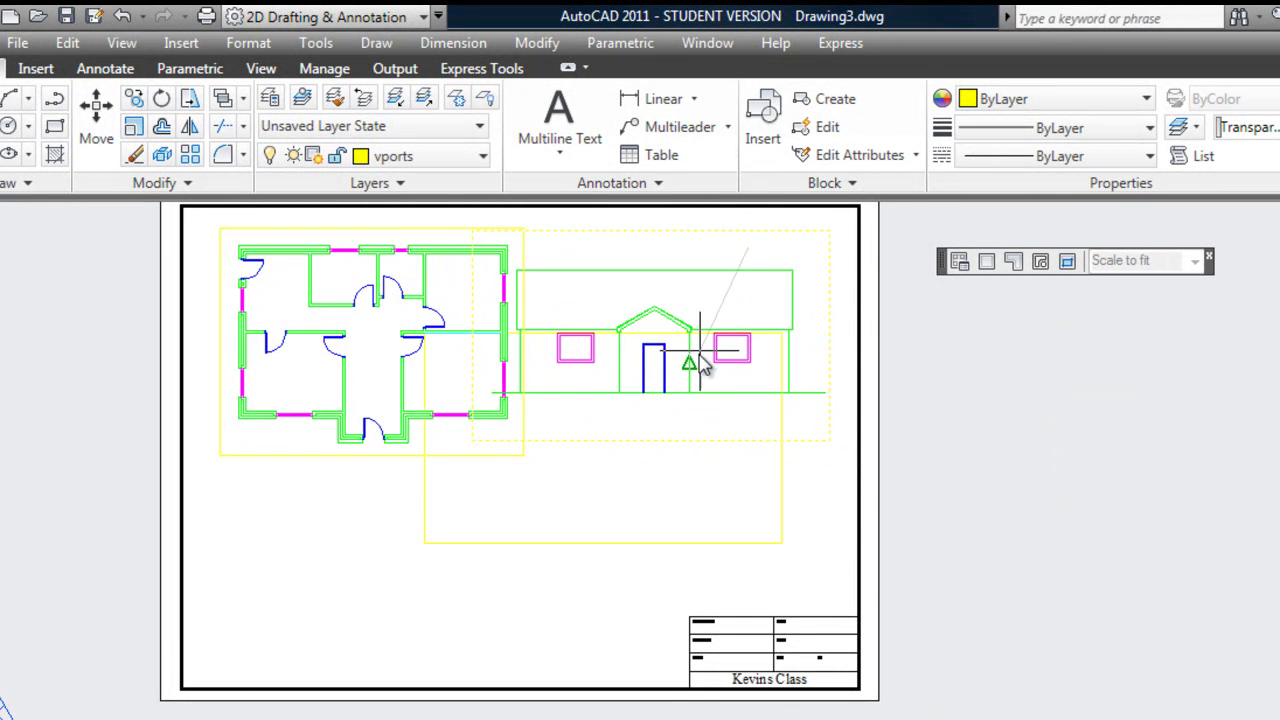
{"action": "left_click", "coordinate": [494, 476]}
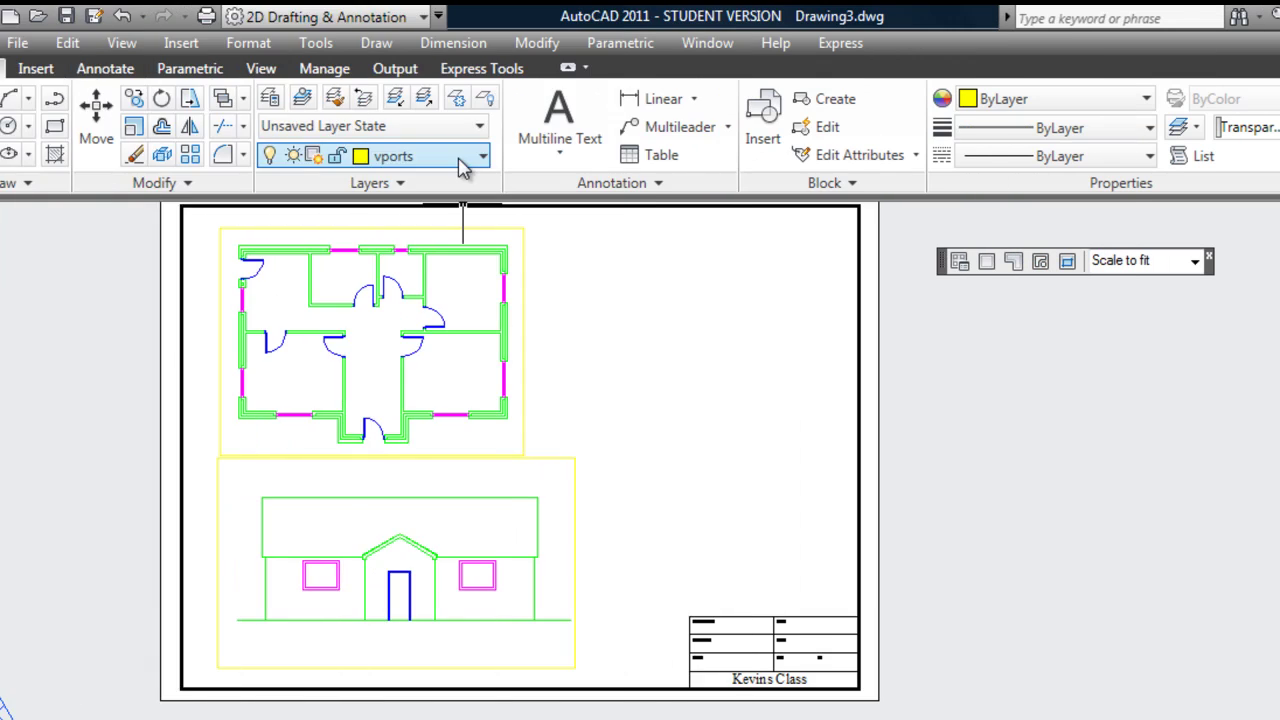
Make dim the current layer and review the available dimension types
{"action": "left_click", "coordinate": [468, 158]}
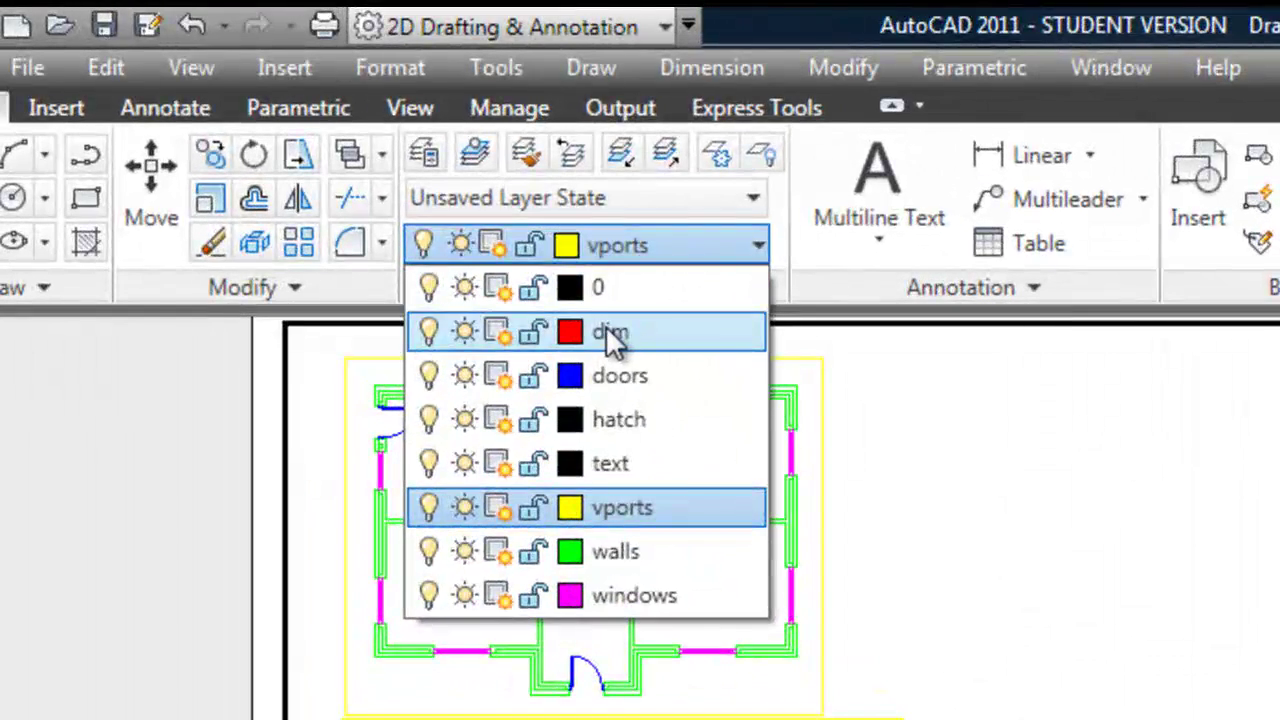
{"action": "left_click", "coordinate": [607, 331]}
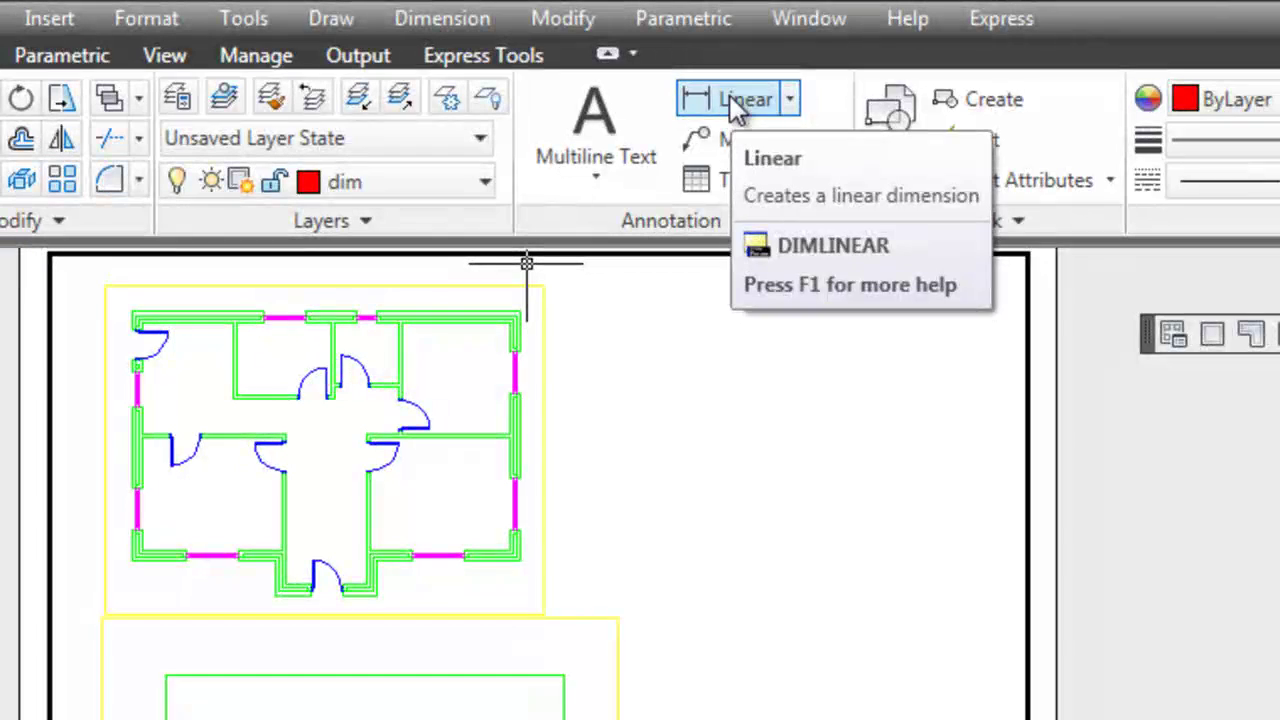
{"action": "left_click", "coordinate": [790, 100]}
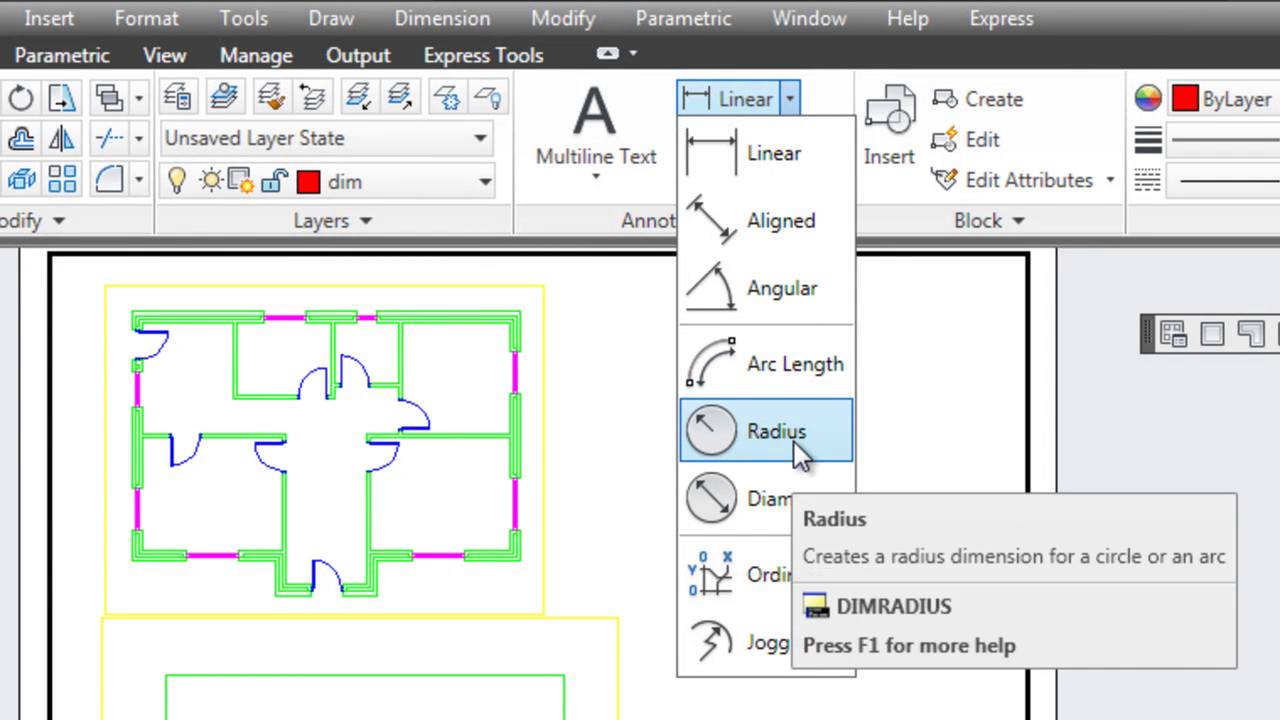
{"action": "left_click", "coordinate": [1120, 26]}
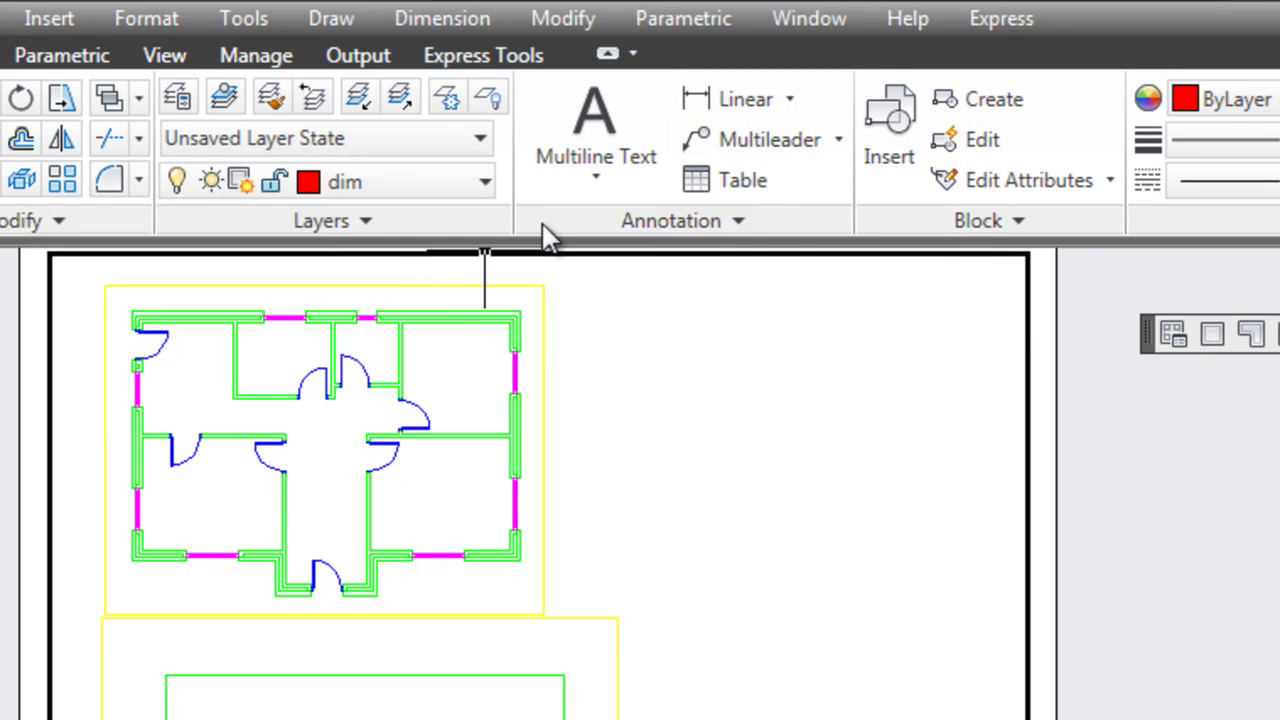
Modify the ISO-25 dimension style's primary units to precision 0 with a period as the decimal separator
{"action": "left_click", "coordinate": [739, 221]}
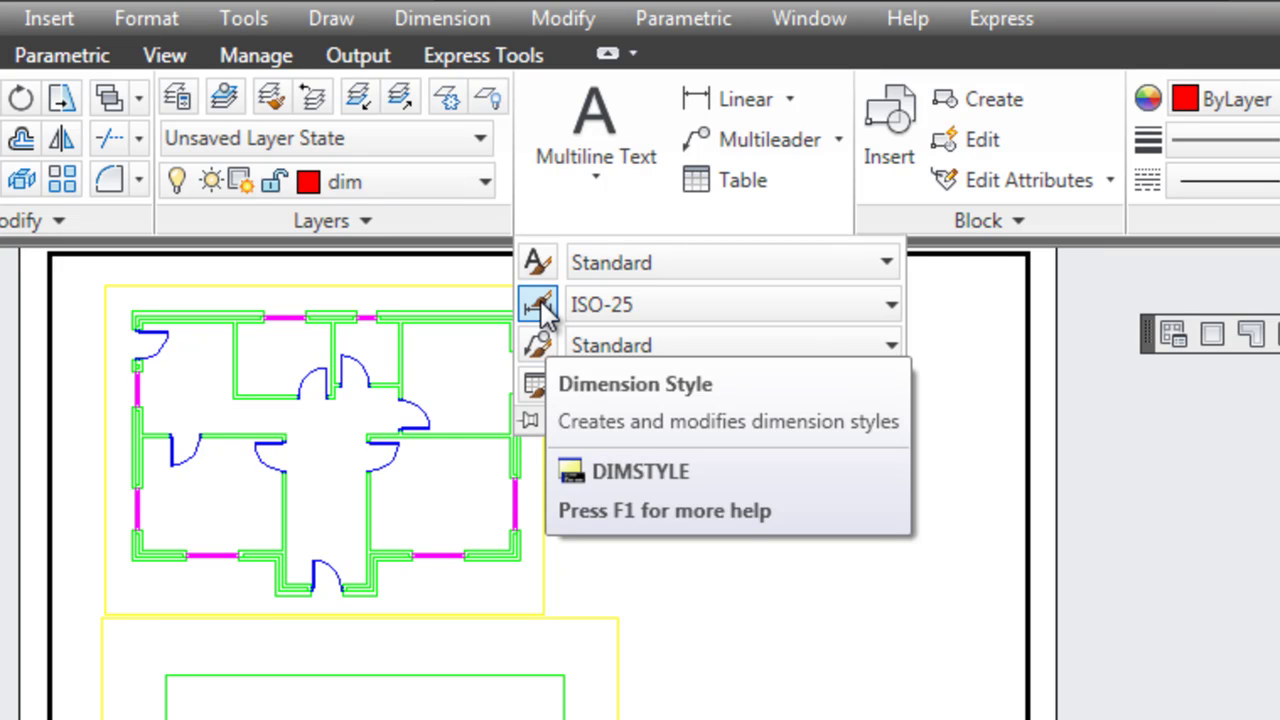
{"action": "left_click", "coordinate": [538, 306]}
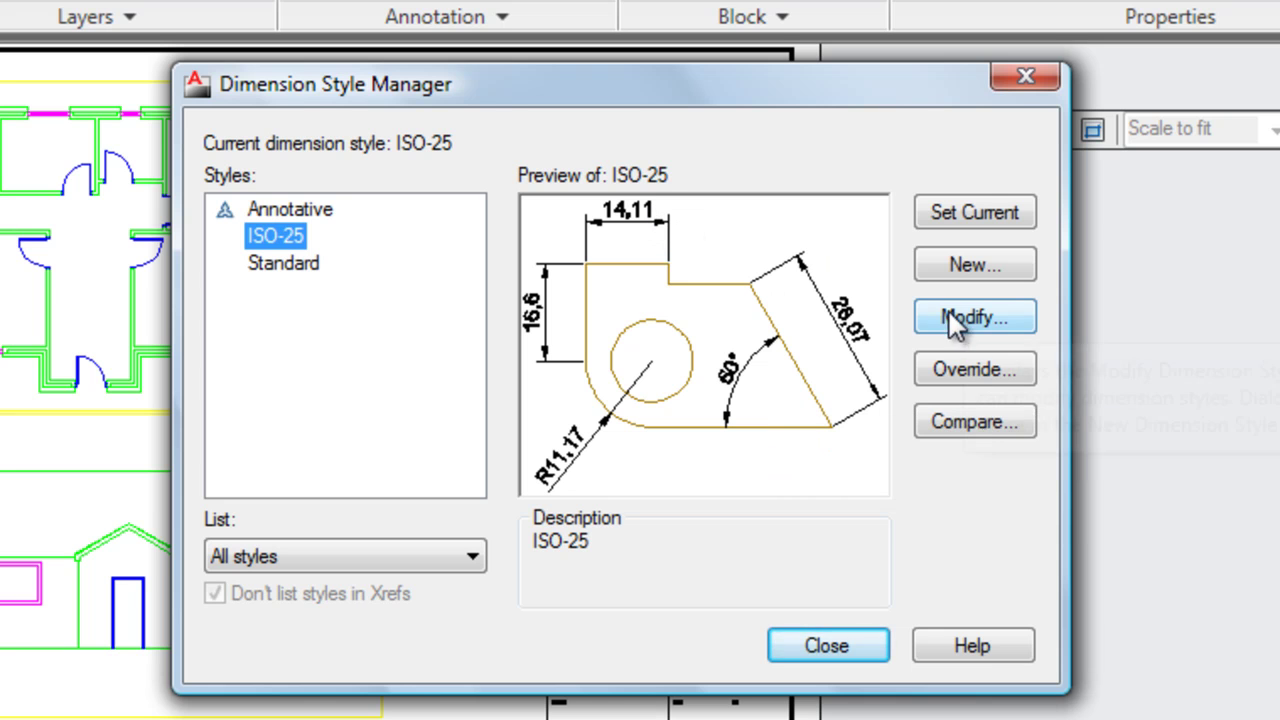
{"action": "left_click", "coordinate": [979, 308]}
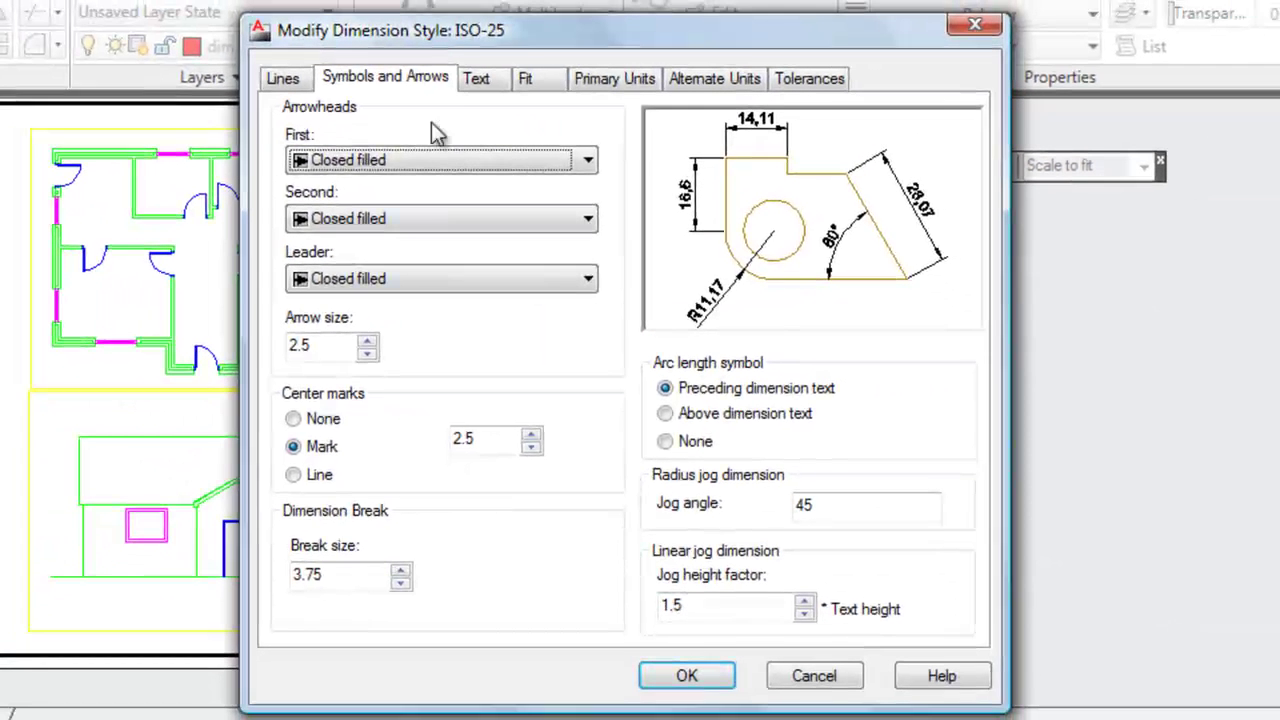
{"action": "left_click", "coordinate": [617, 82]}
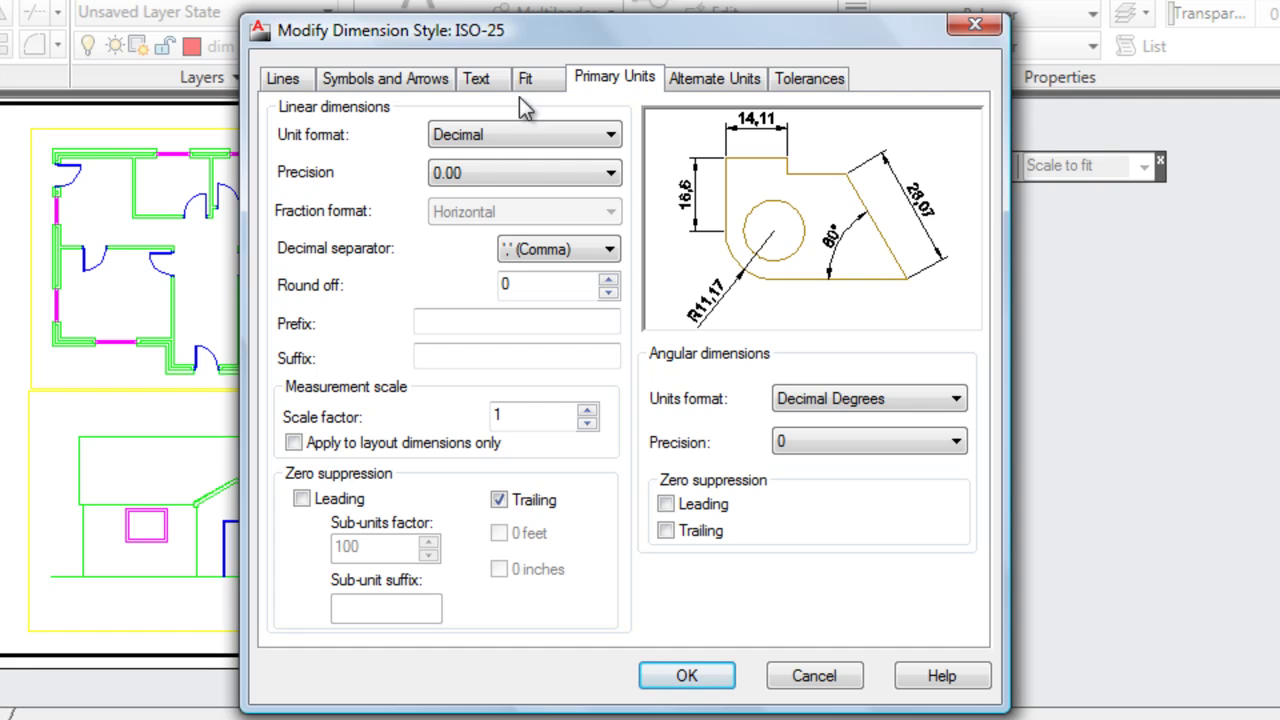
{"action": "left_click", "coordinate": [611, 175]}
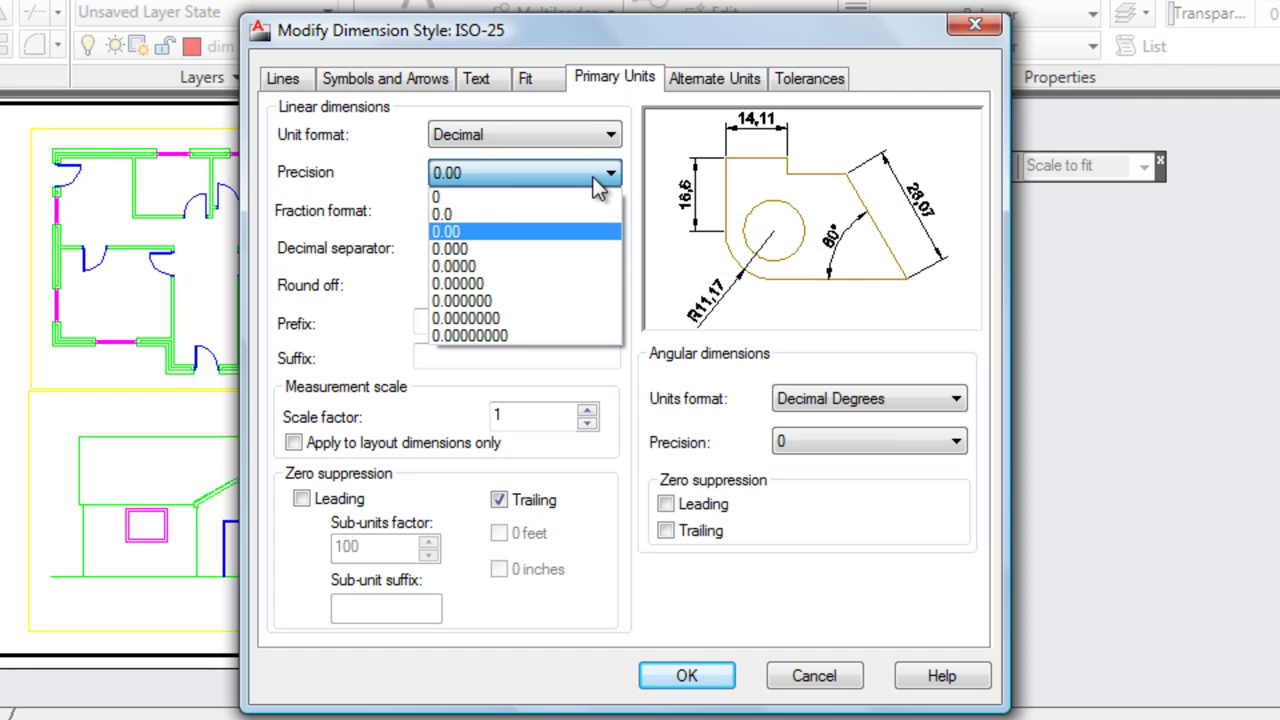
{"action": "left_click", "coordinate": [447, 200]}
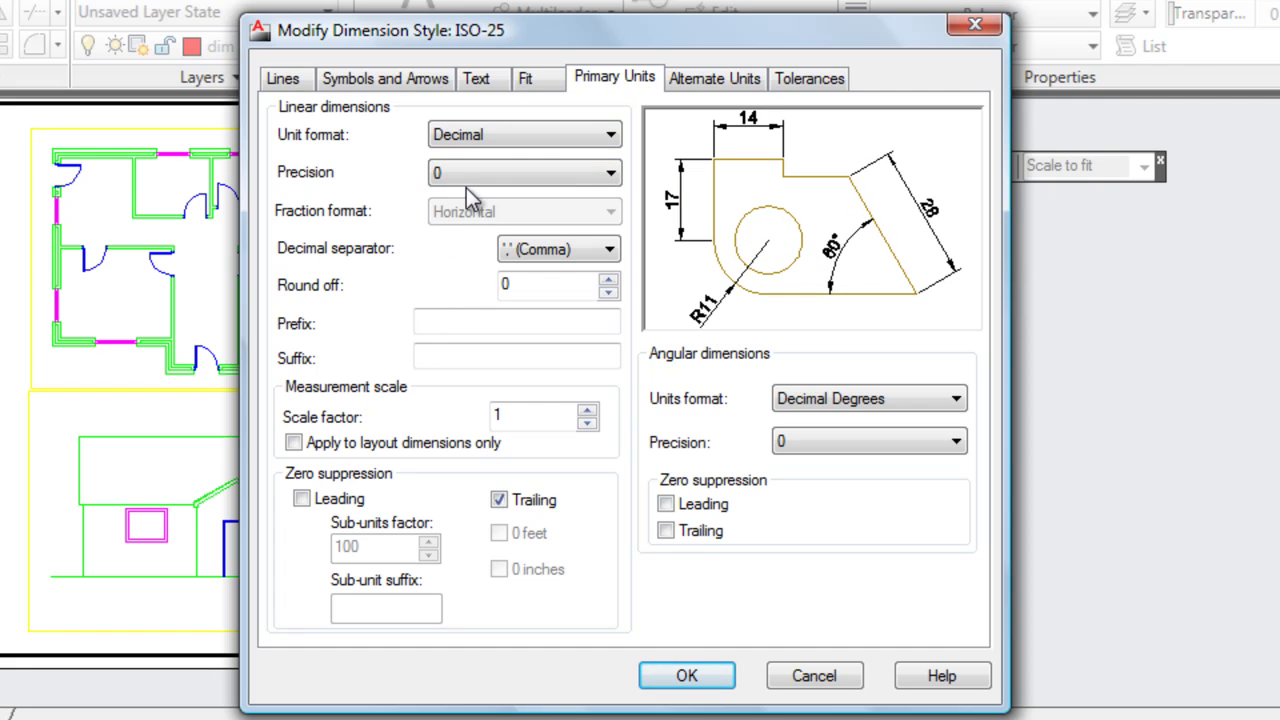
{"action": "left_click", "coordinate": [539, 252]}
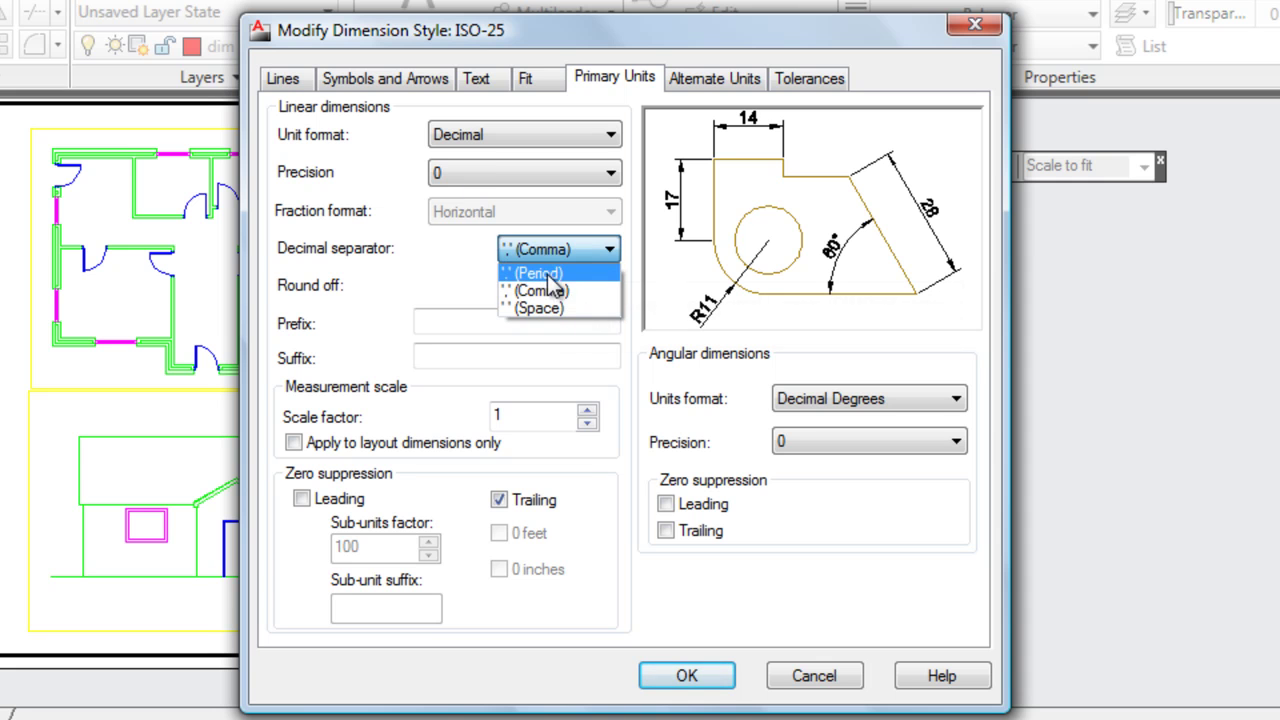
{"action": "left_click", "coordinate": [555, 274]}
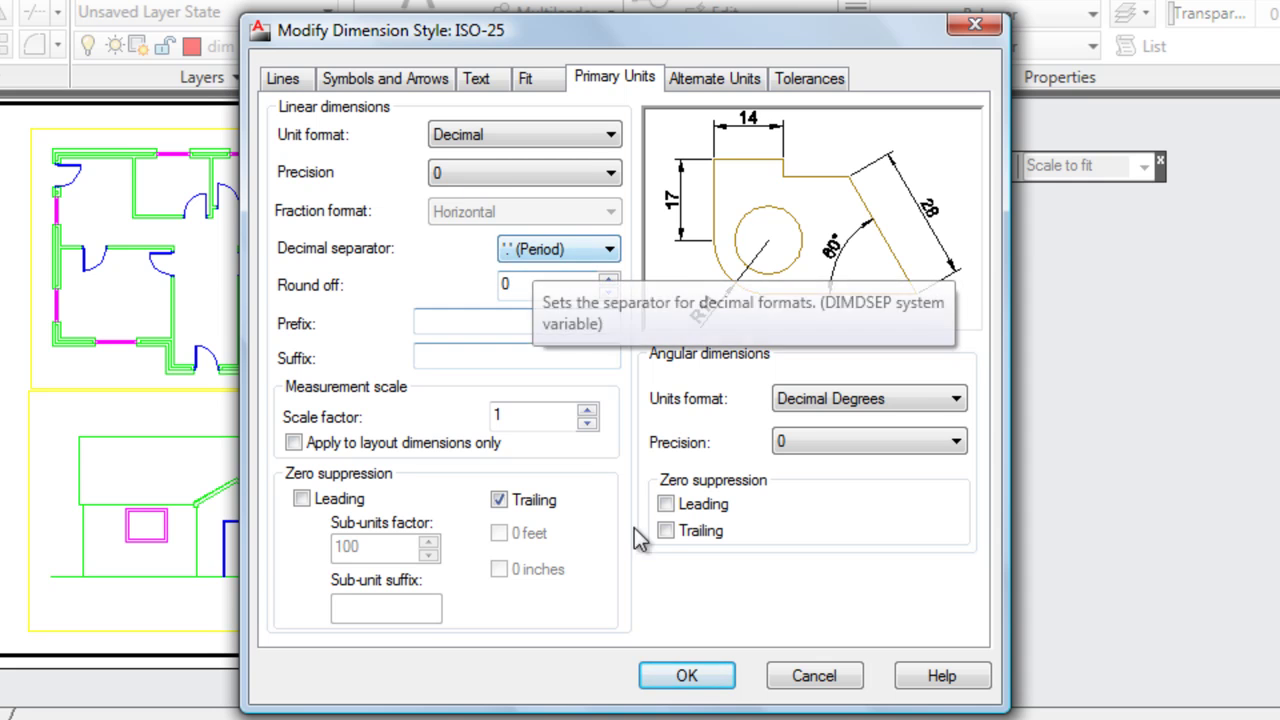
{"action": "left_click", "coordinate": [688, 677]}
{"action": "left_click", "coordinate": [787, 574]}
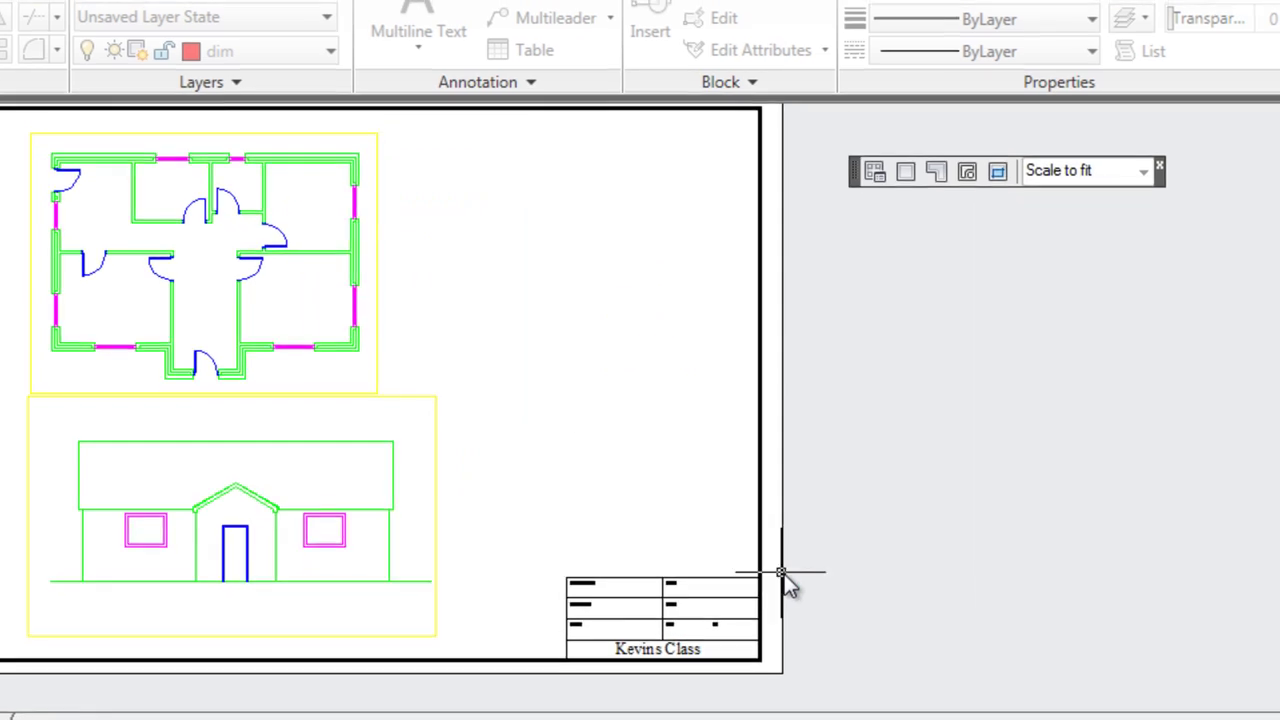
Open the Standard multileader style for modification and set its arrowhead size to 2
{"action": "left_click", "coordinate": [522, 141]}
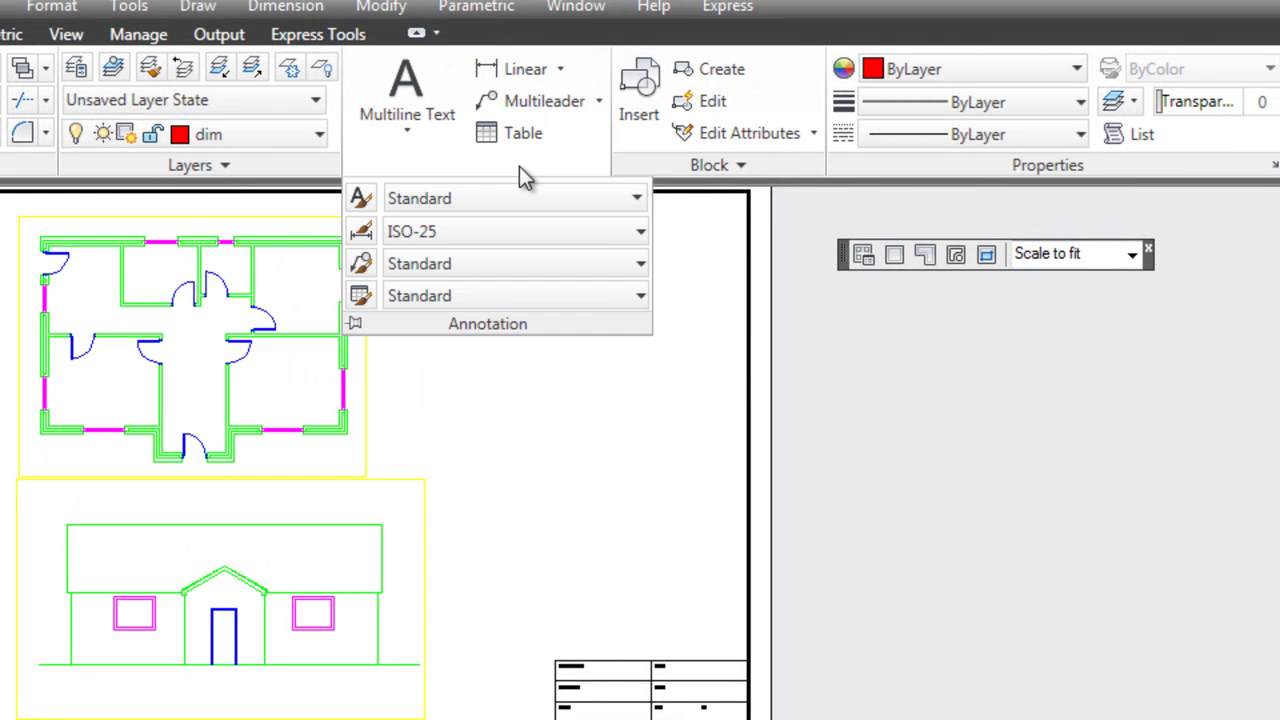
{"action": "left_click", "coordinate": [362, 263]}
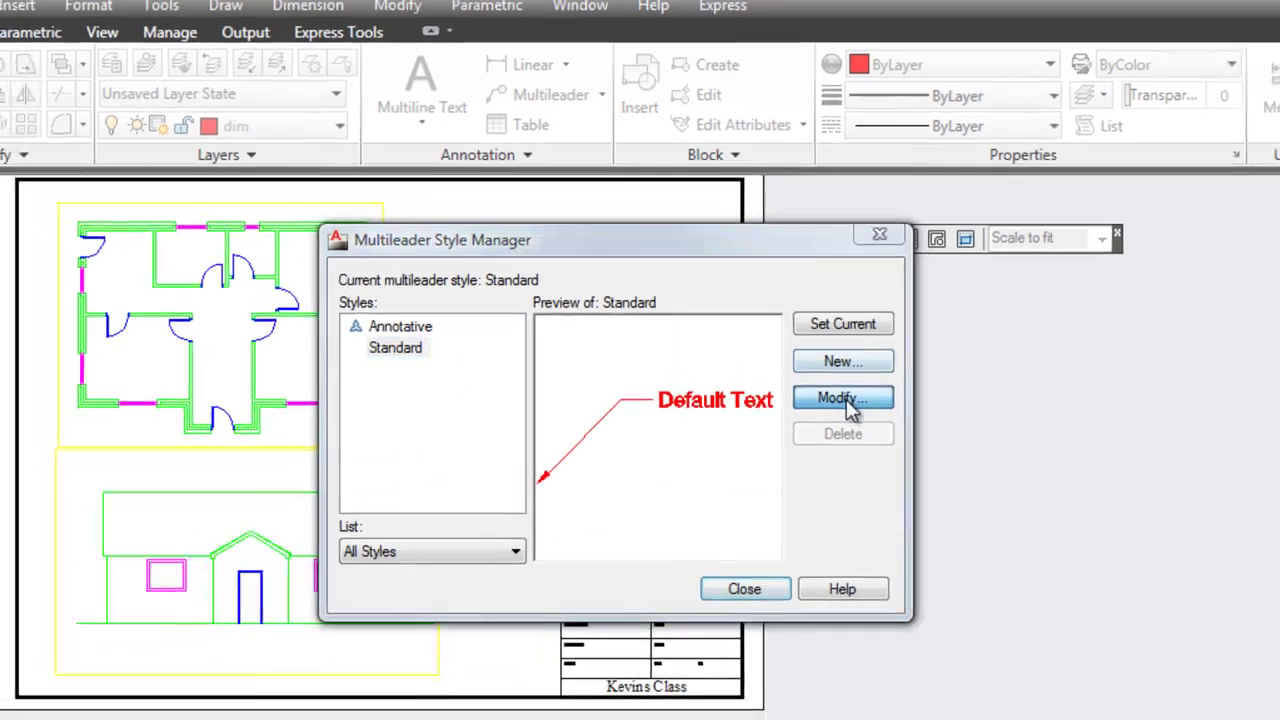
{"action": "left_click", "coordinate": [850, 424]}
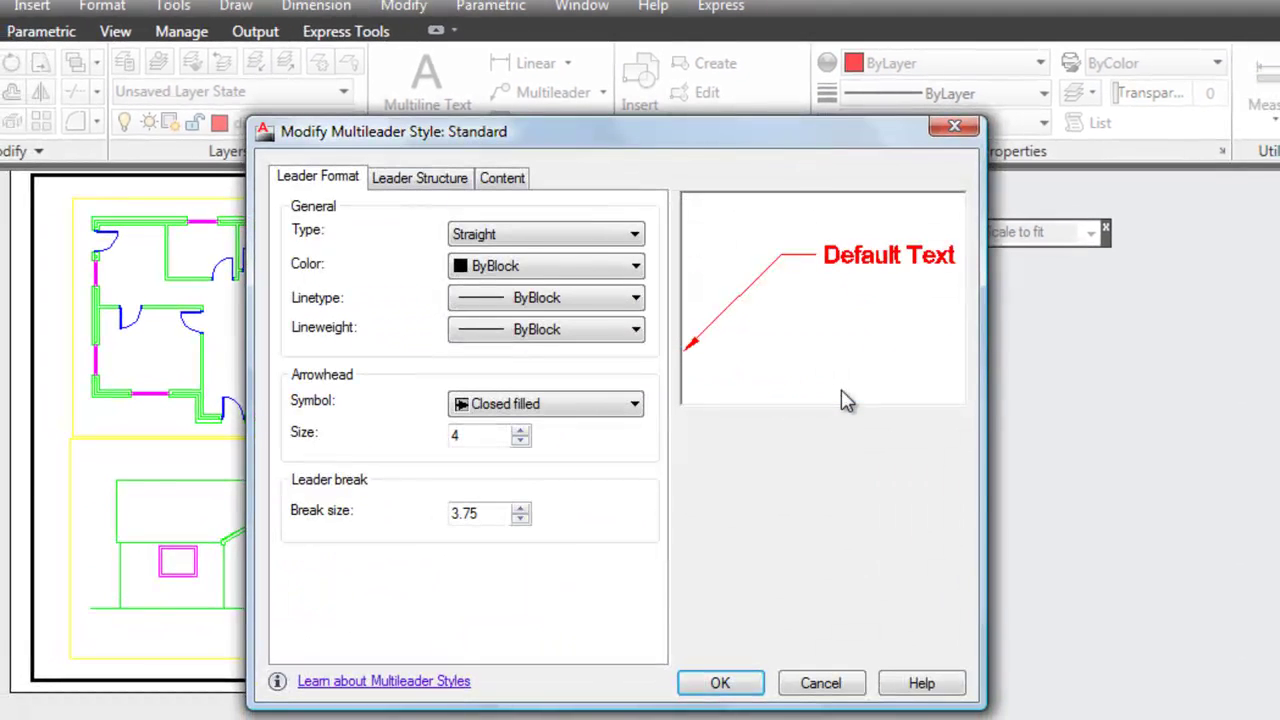
{"action": "double_click", "coordinate": [466, 435]}
{"action": "type", "text": "2.5"}
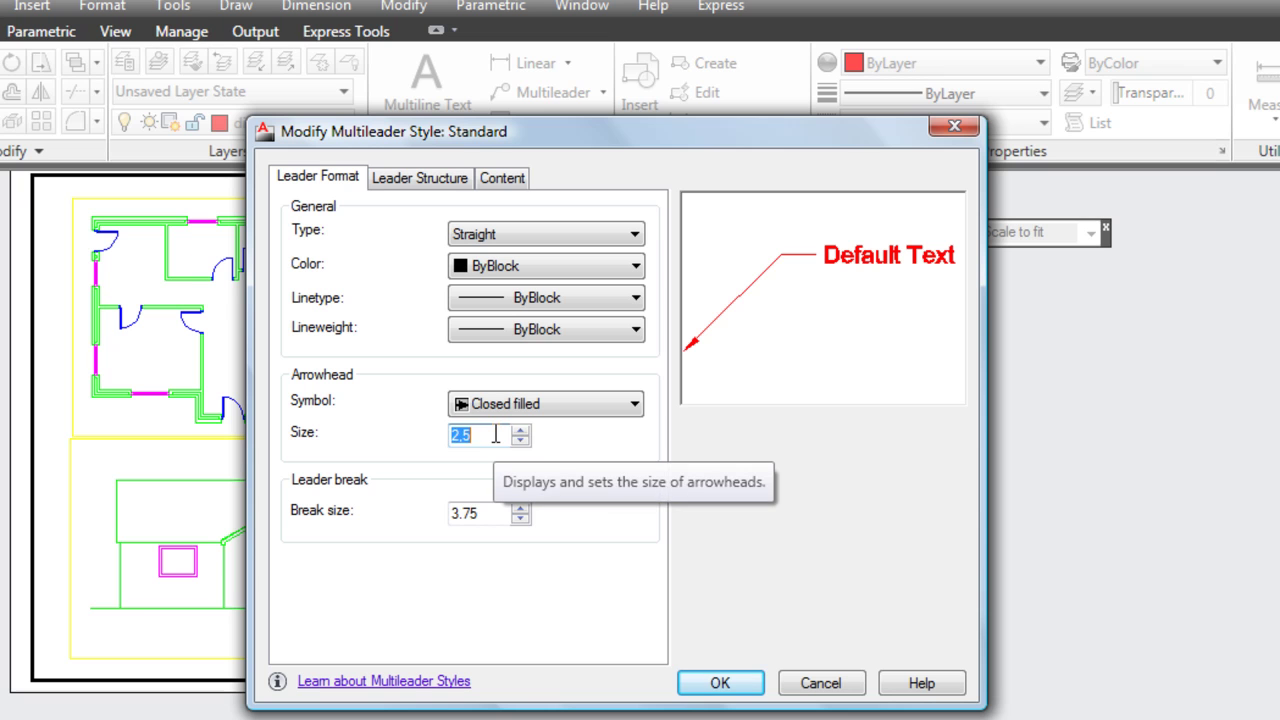
{"action": "key", "text": "BackSpace"}
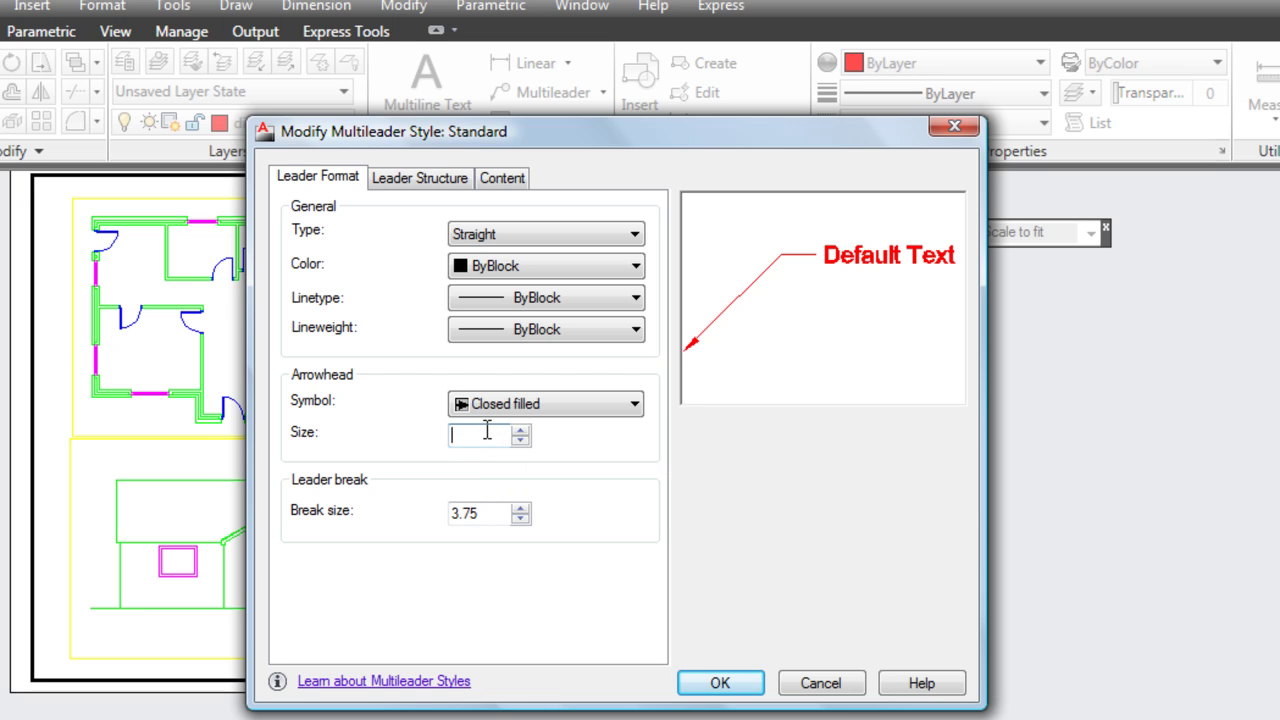
{"action": "type", "text": "2"}
Set the Standard multileader style's landing distance to 2 and text height to 2, and accept the changes
{"action": "left_click", "coordinate": [388, 177]}
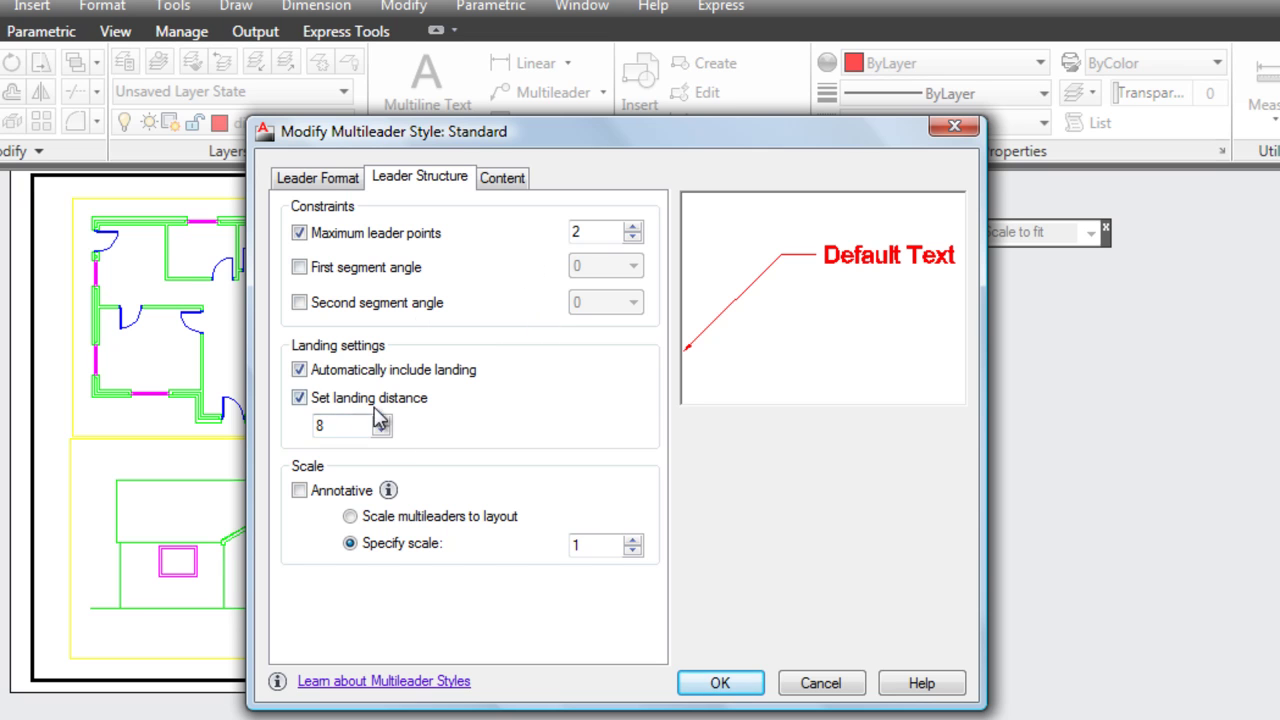
{"action": "type", "text": "2"}
{"action": "left_click", "coordinate": [510, 180]}
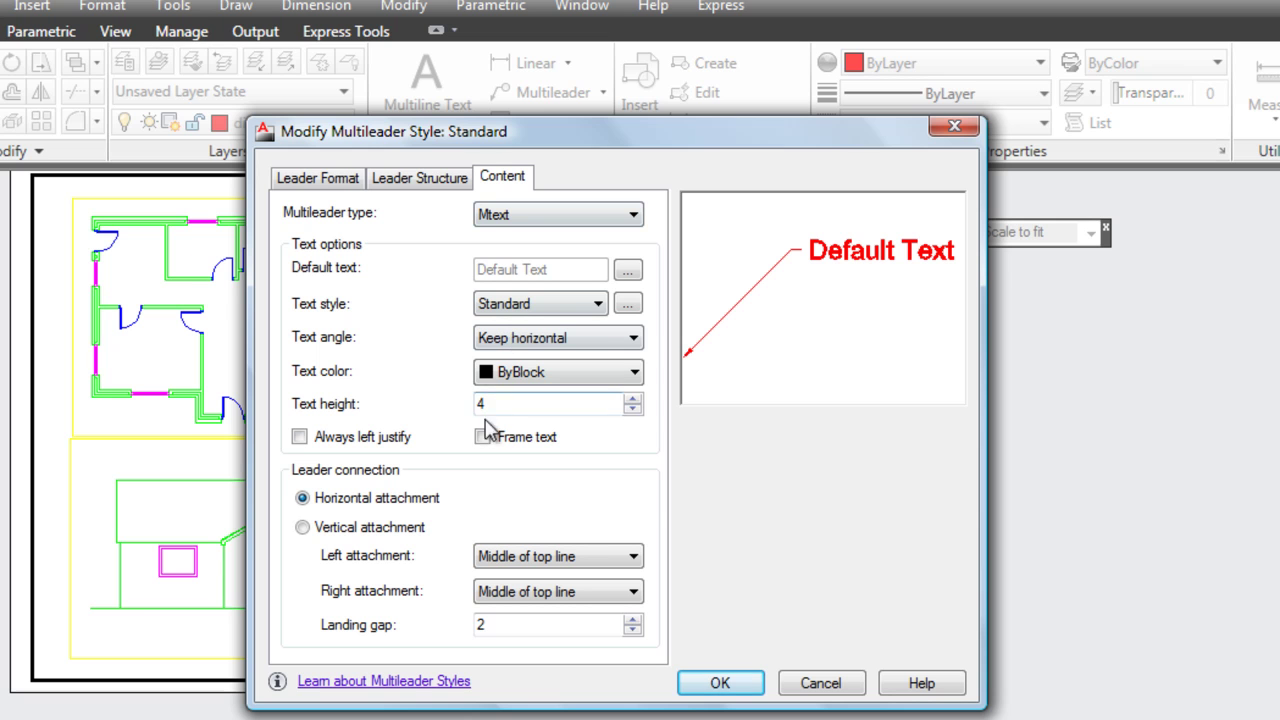
{"action": "type", "text": "2"}
{"action": "left_click", "coordinate": [720, 682]}
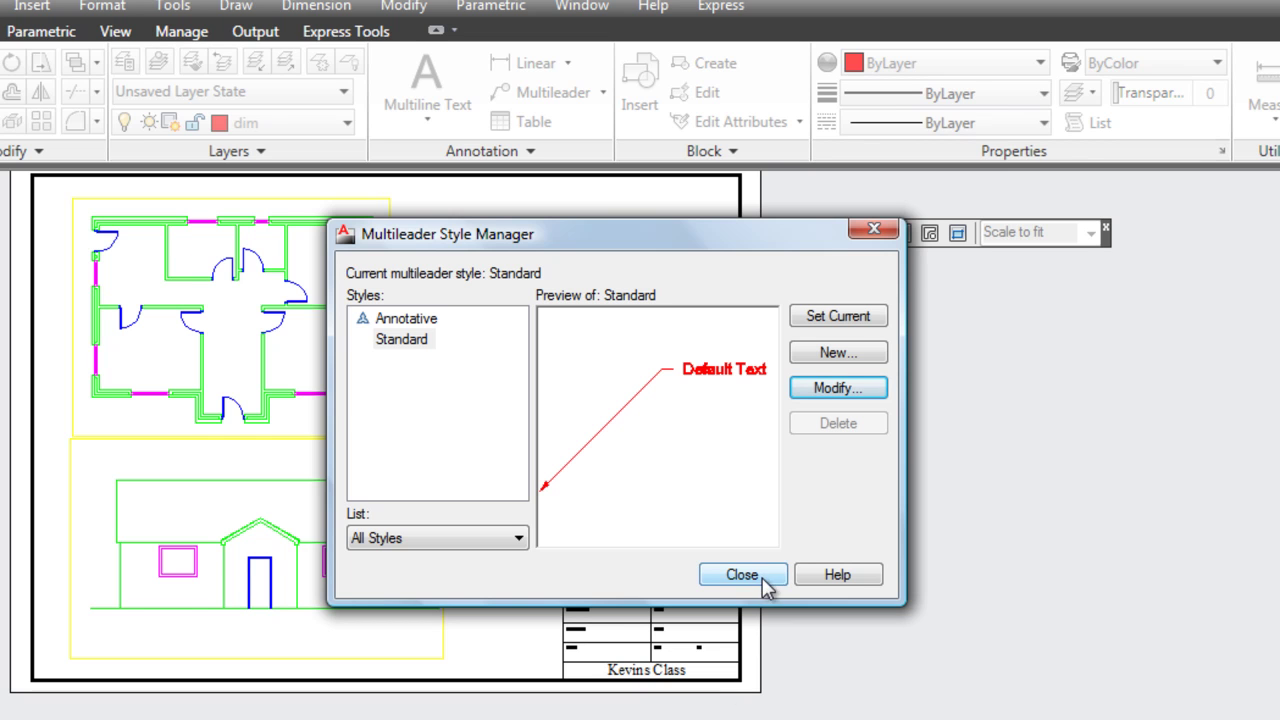
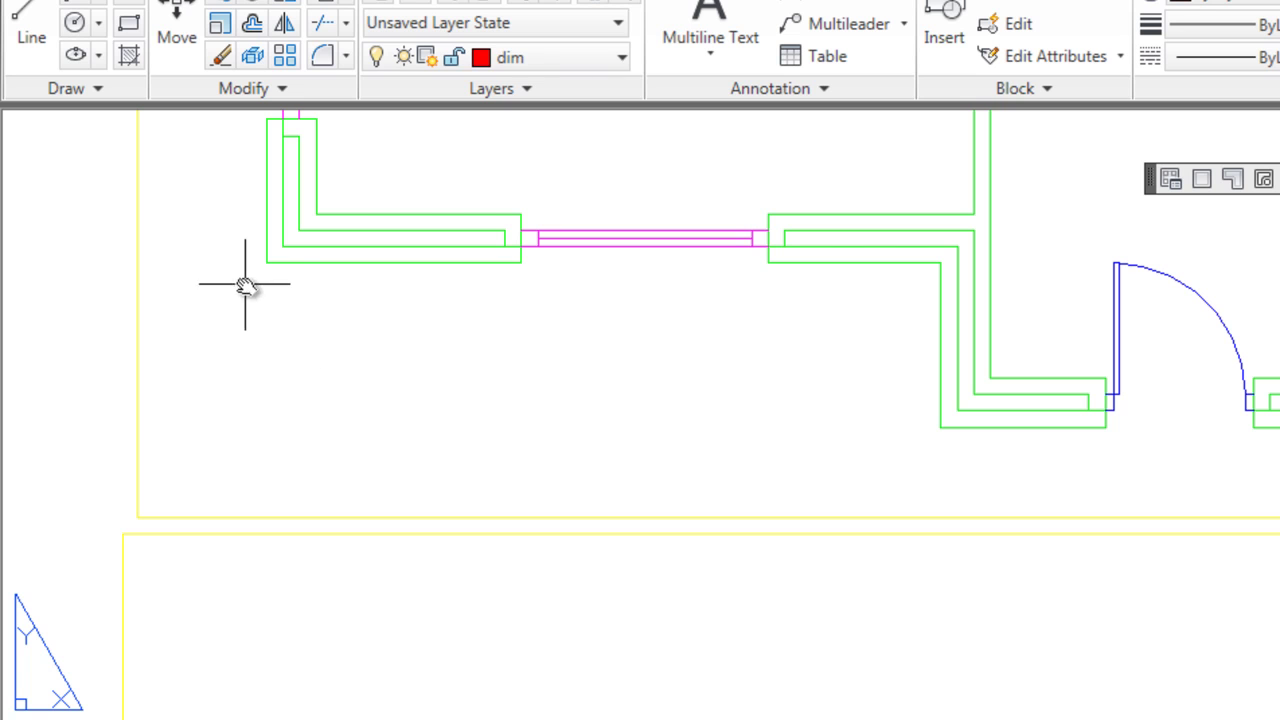
Add a linear dimension below the floor plan from the front wall's left outer corner to the near edge of the left window
{"action": "left_click", "coordinate": [266, 262]}
{"action": "left_click", "coordinate": [266, 262]}
{"action": "left_click", "coordinate": [521, 262]}
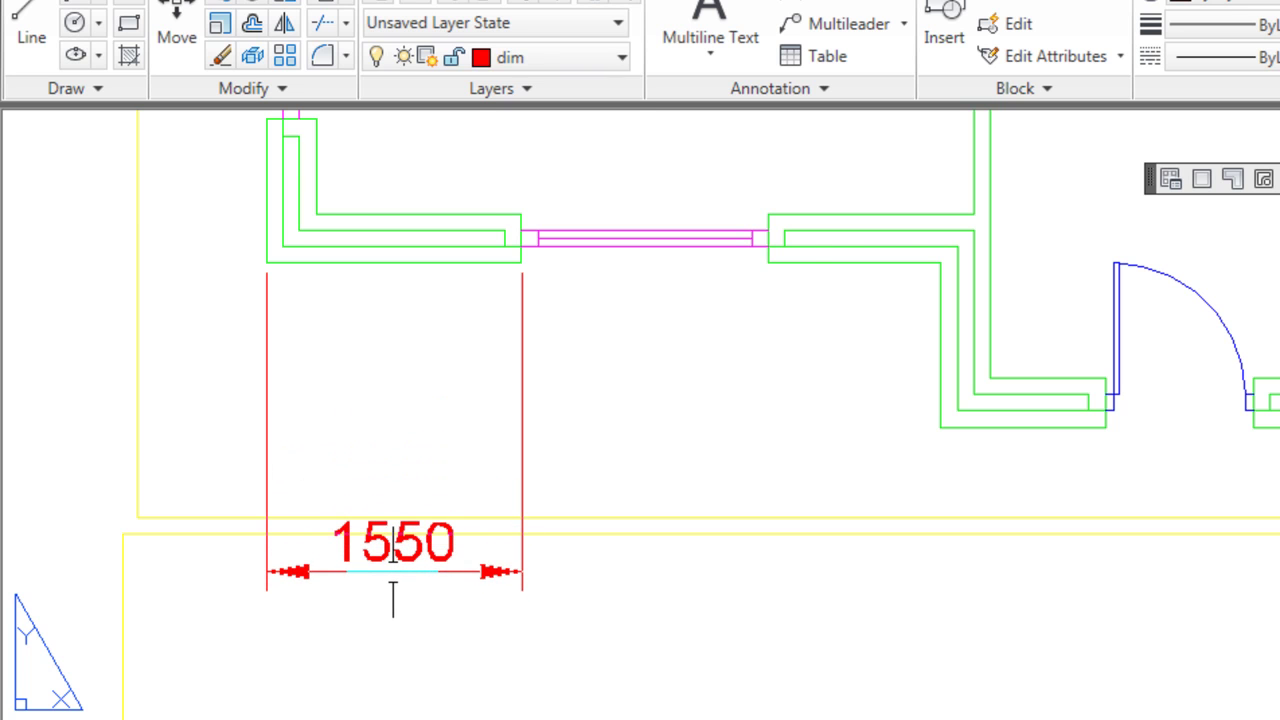
{"action": "left_click", "coordinate": [393, 571]}
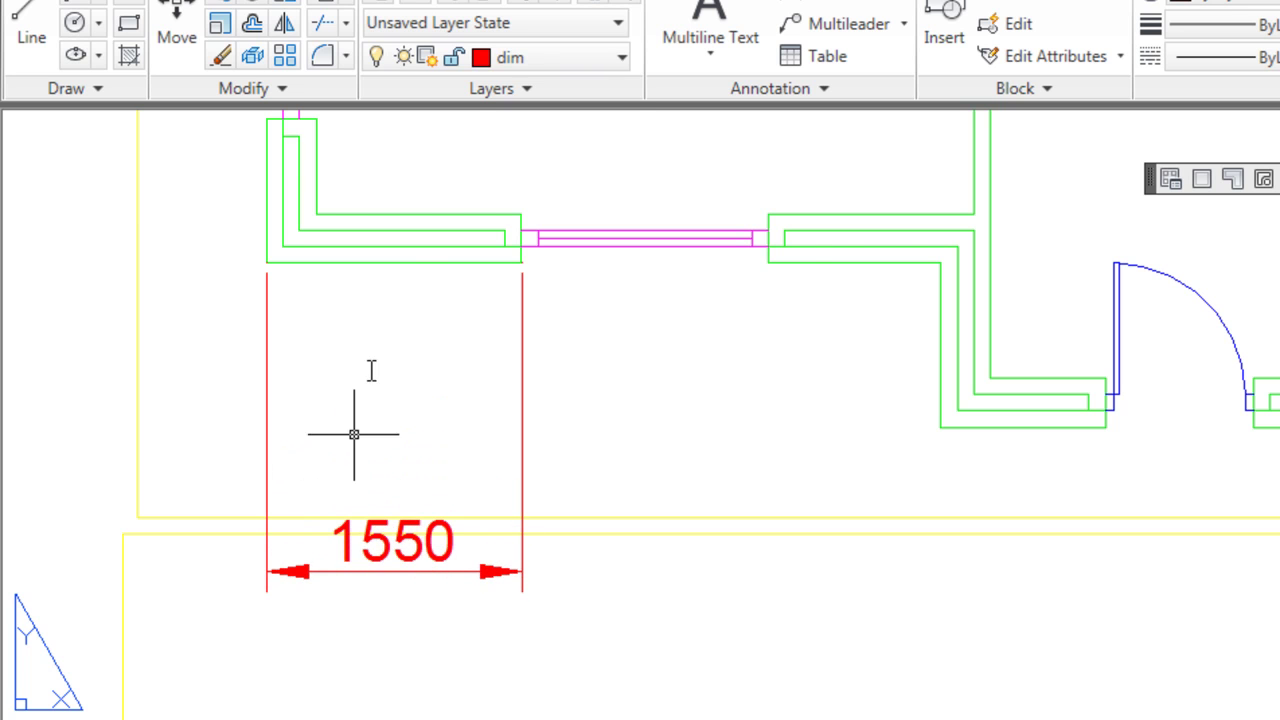
{"action": "key", "text": "Return"}
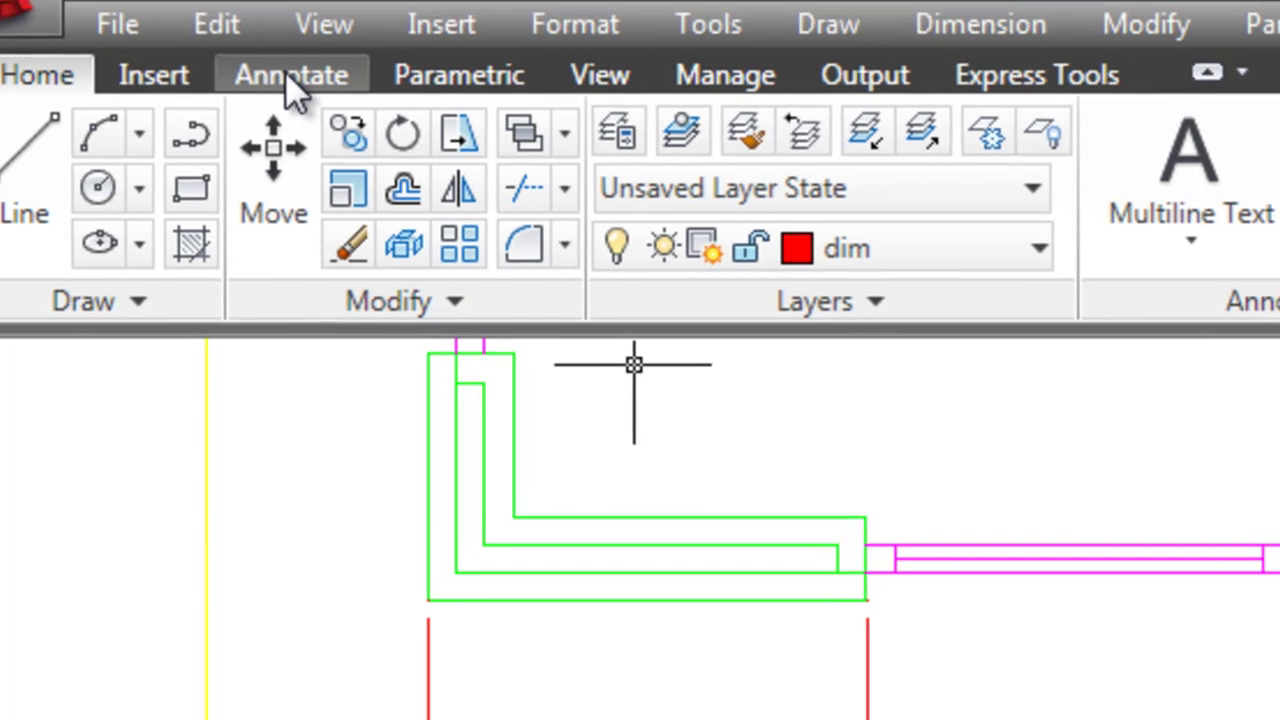
Continue the dimension chain across the left window, the wall up to the porch, the porch wall and the front door opening
{"action": "left_click", "coordinate": [310, 70]}
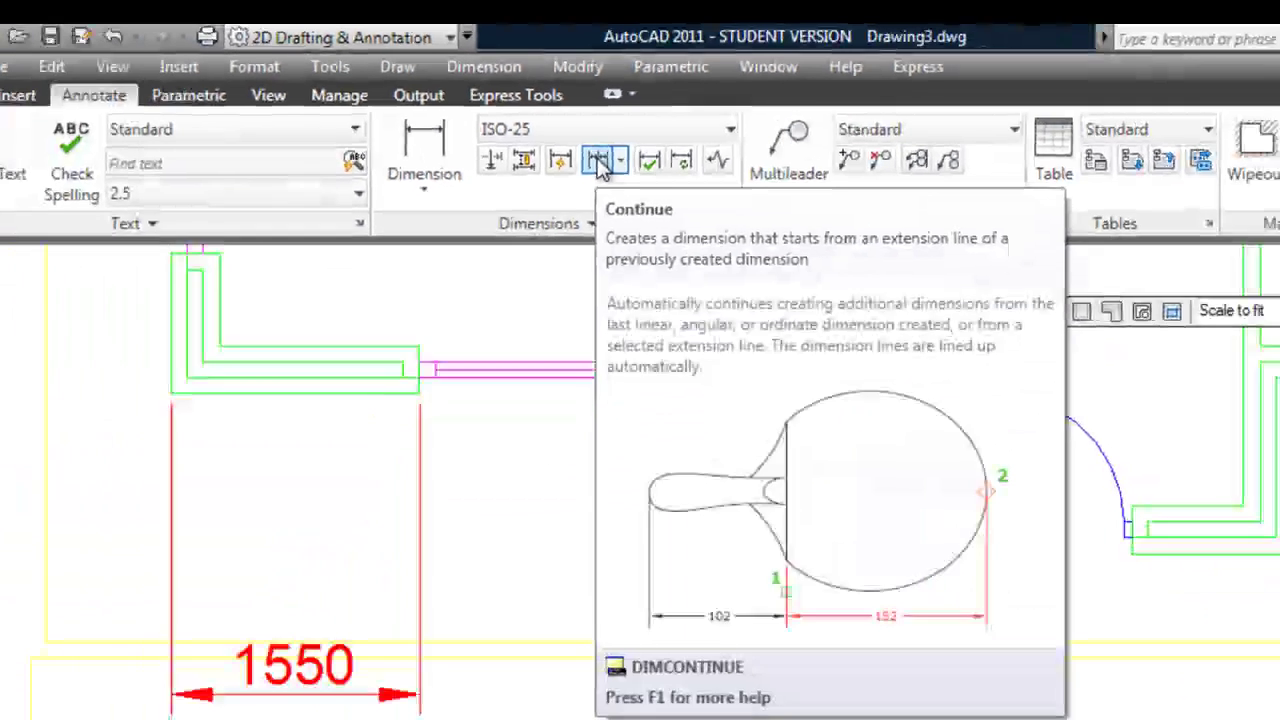
{"action": "left_click", "coordinate": [563, 283]}
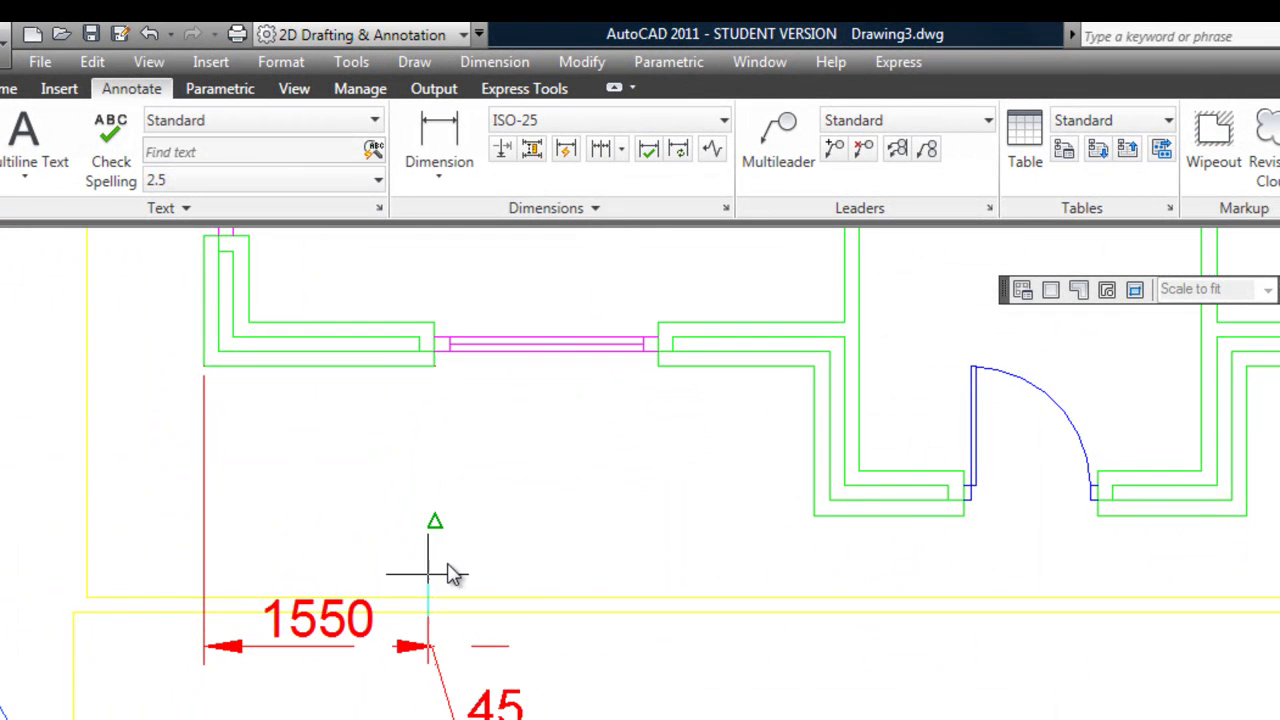
{"action": "left_click", "coordinate": [657, 366]}
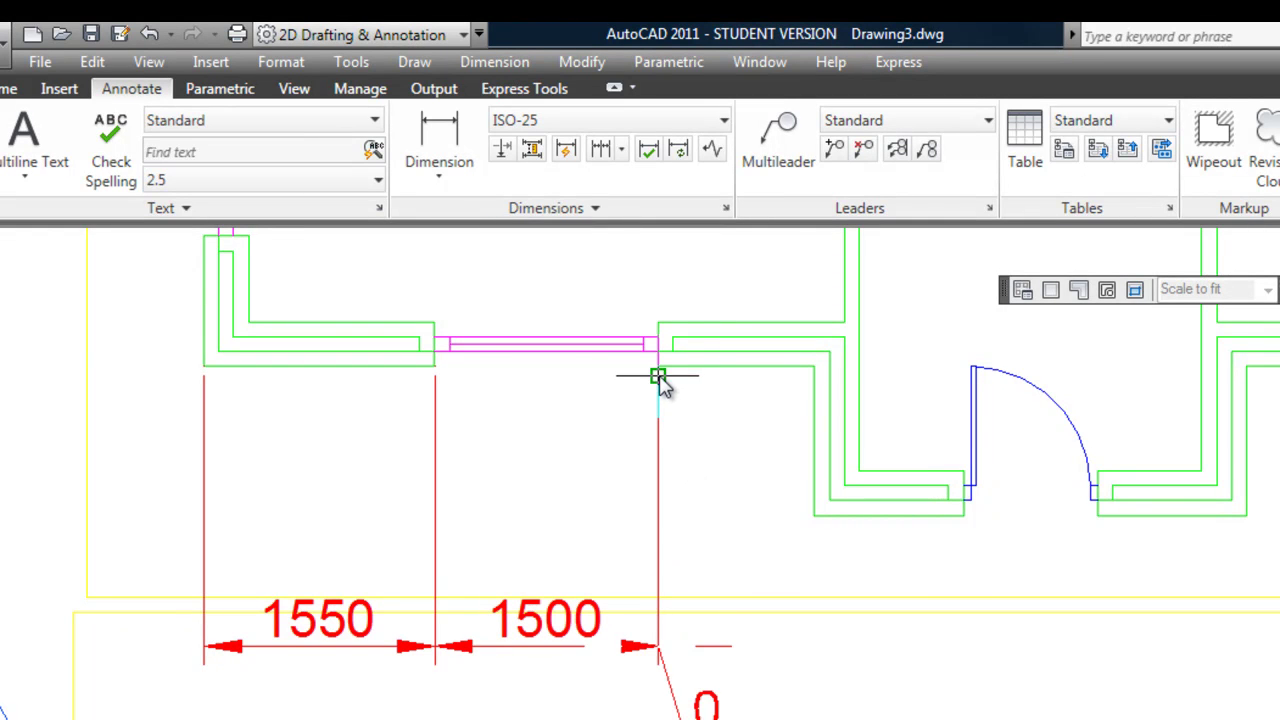
{"action": "left_click", "coordinate": [812, 530]}
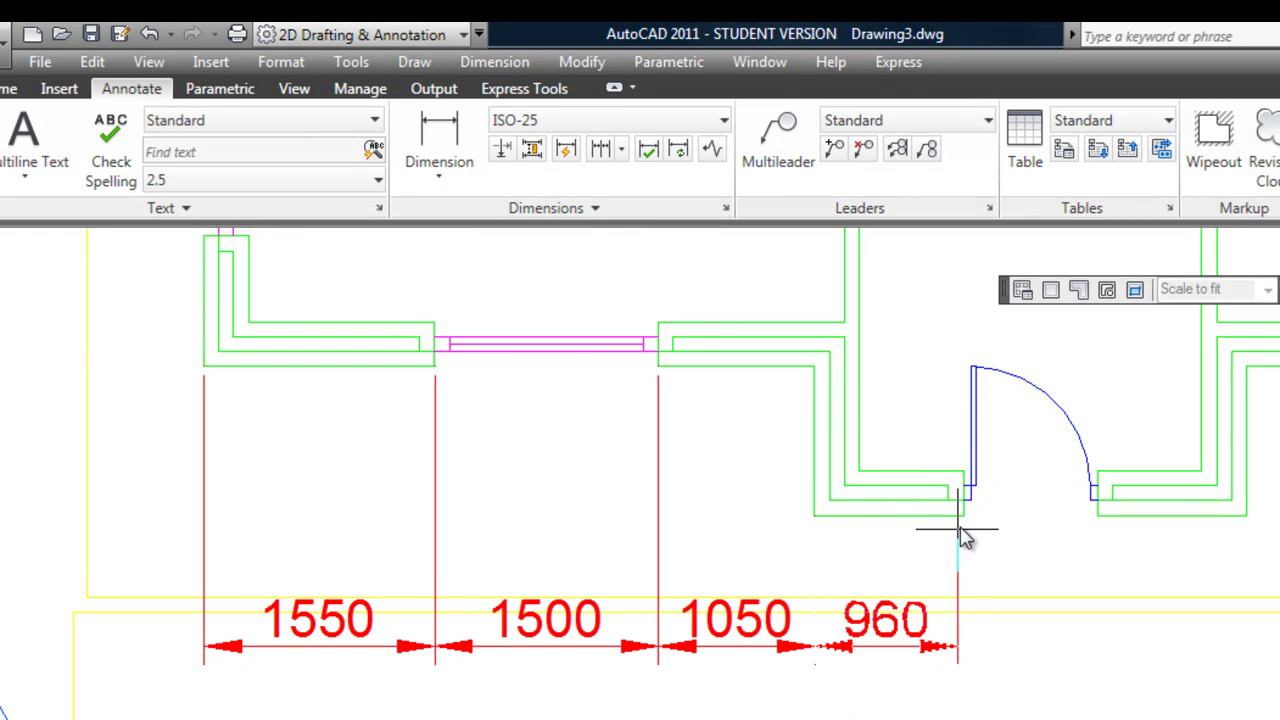
{"action": "left_click", "coordinate": [1102, 520]}
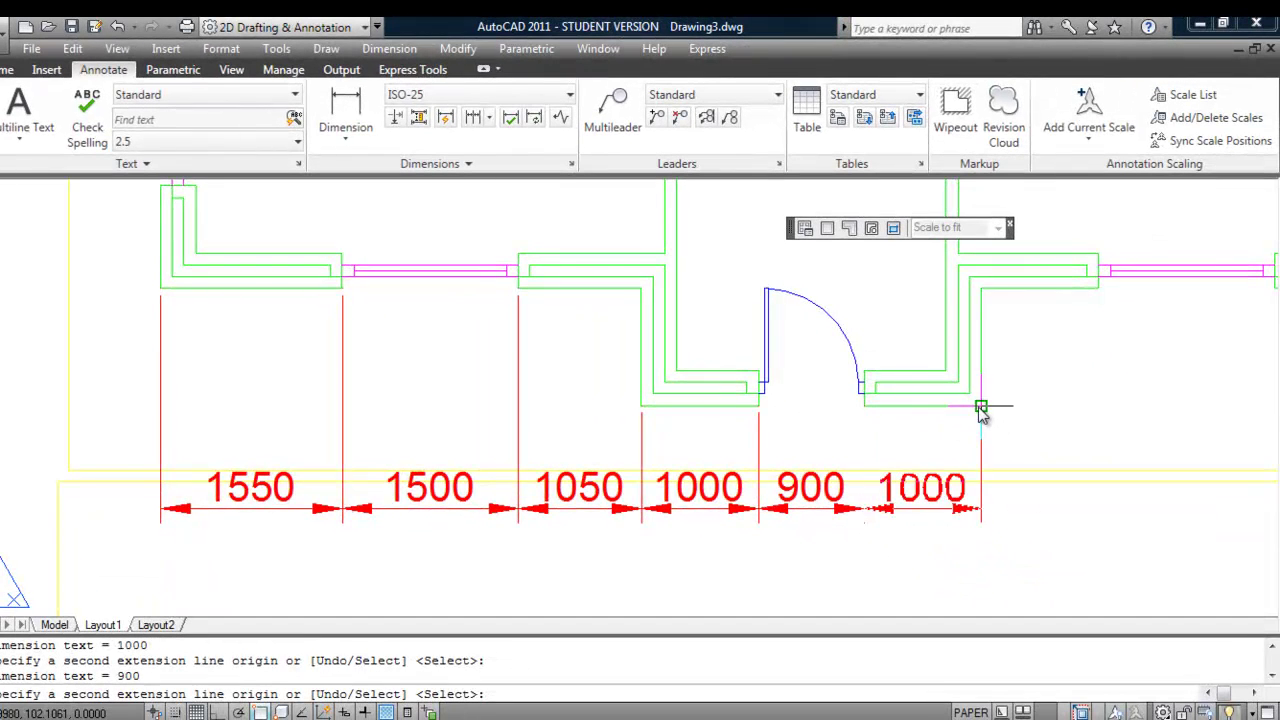
Continue the dimension chain from the door's right jamb across the porch wall and right window to the house's right outer corner
{"action": "left_click", "coordinate": [981, 408]}
{"action": "mouse_move", "coordinate": [984, 294]}
{"action": "middle_mouse_down"}
{"action": "mouse_move", "coordinate": [623, 294]}
{"action": "mouse_move", "coordinate": [380, 351]}
{"action": "mouse_move", "coordinate": [403, 327]}
{"action": "middle_mouse_up"}
{"action": "left_click", "coordinate": [391, 304]}
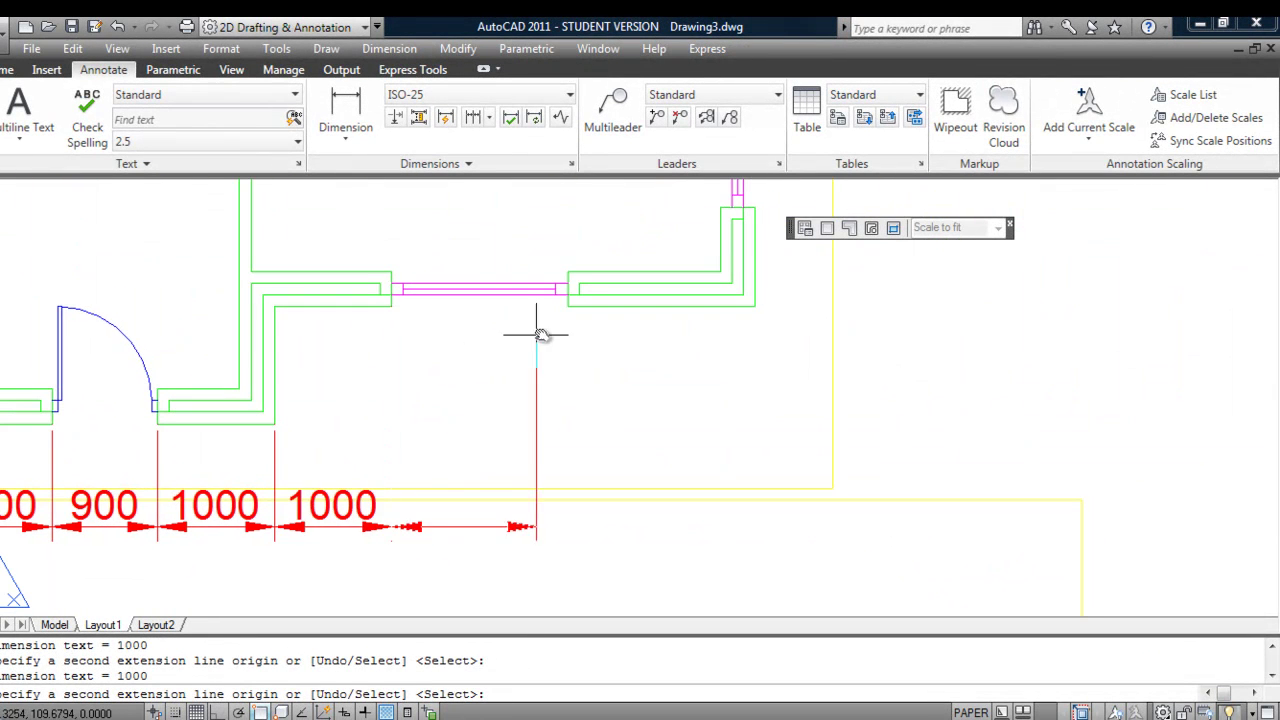
{"action": "left_click", "coordinate": [569, 304]}
{"action": "left_click", "coordinate": [756, 306]}
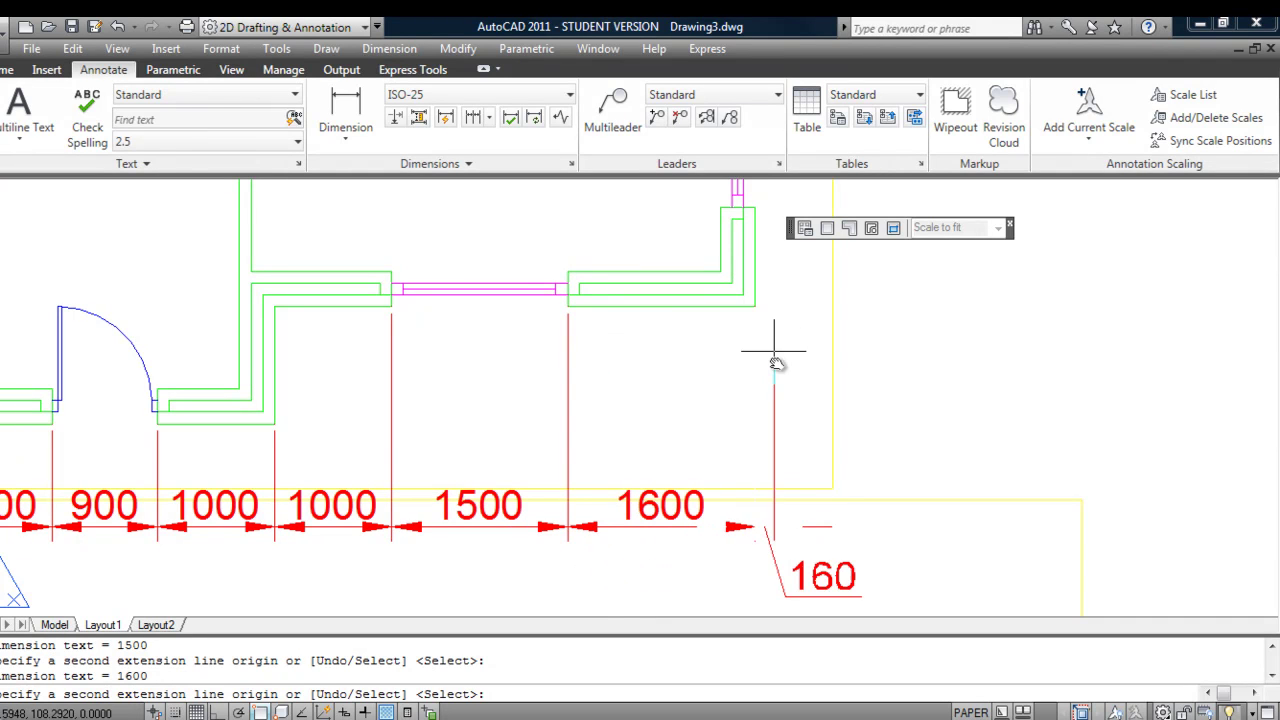
End the continued dimension chain and check the dimension row along the front of the floor plan
{"action": "key", "text": "Return"}
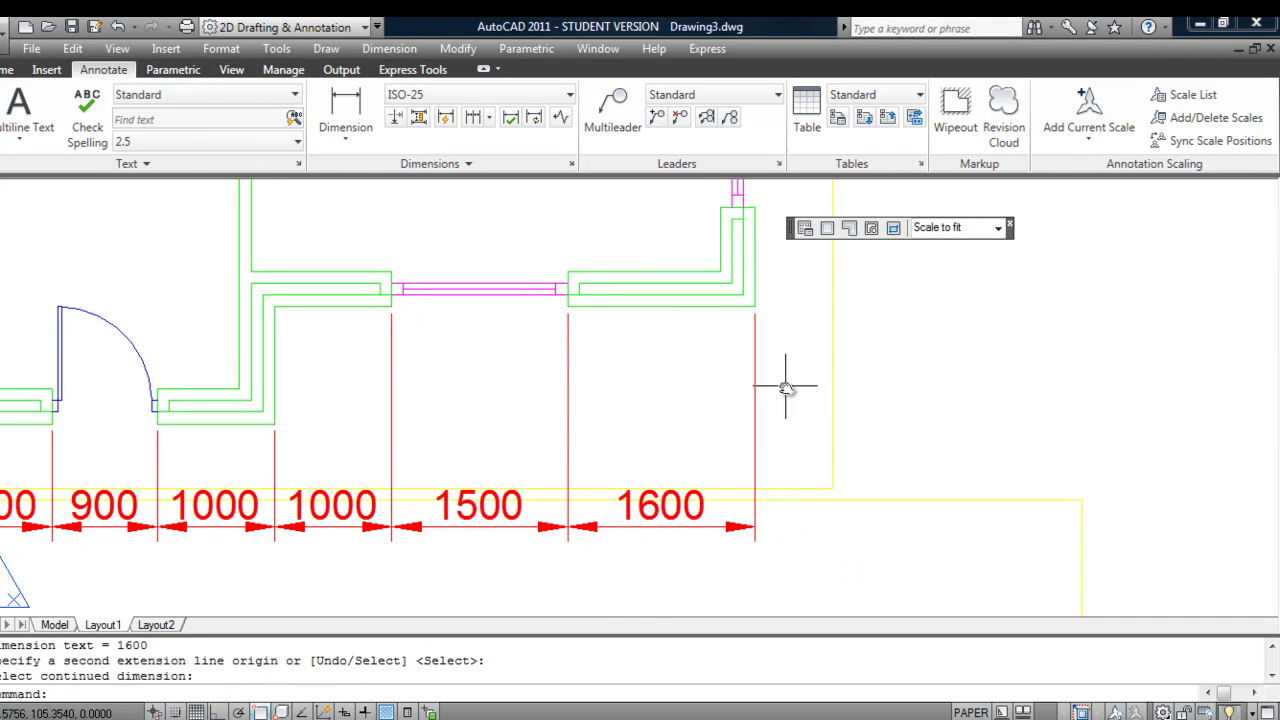
{"action": "key", "text": "Return"}
{"action": "scroll", "coordinate": [695, 468], "scroll_direction": "down", "scroll_amount": 4}
{"action": "mouse_move", "coordinate": [336, 377]}
{"action": "middle_mouse_down"}
{"action": "mouse_move", "coordinate": [666, 514]}
{"action": "mouse_move", "coordinate": [469, 286]}
{"action": "mouse_move", "coordinate": [402, 366]}
{"action": "middle_mouse_up"}
{"action": "scroll", "coordinate": [402, 366], "scroll_direction": "down", "scroll_amount": 3}
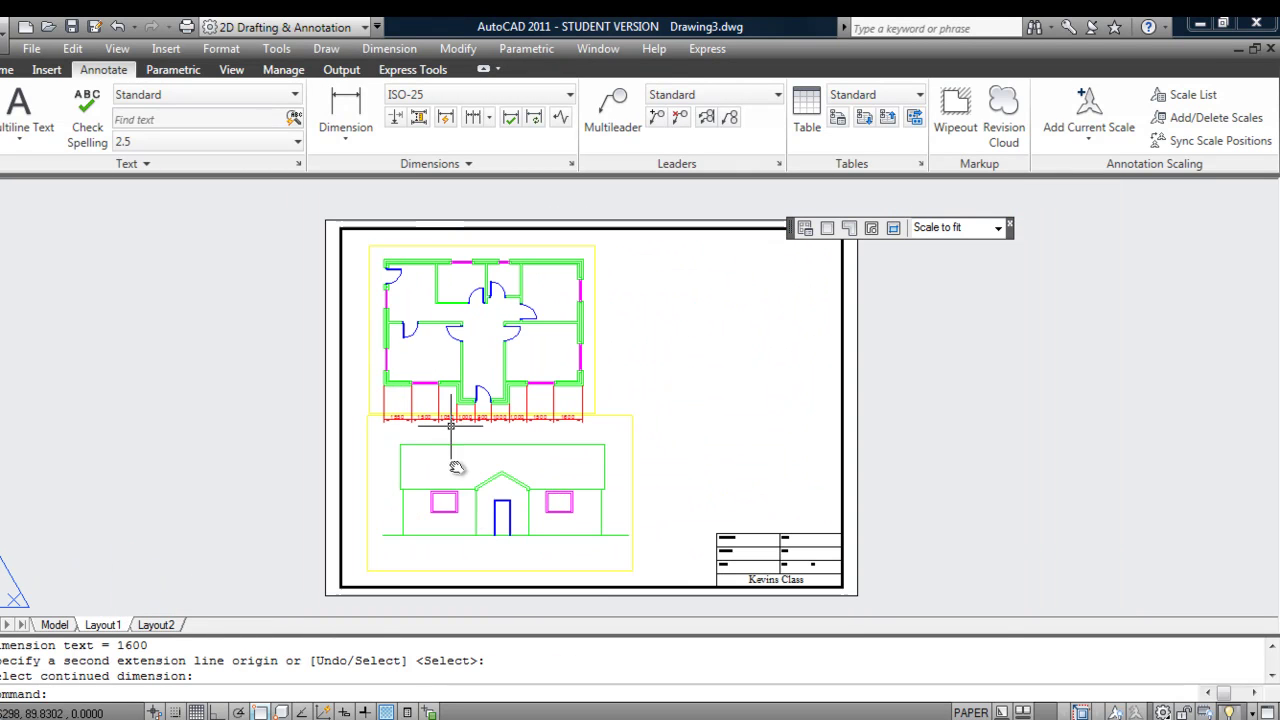
{"action": "scroll", "coordinate": [431, 444], "scroll_direction": "up", "scroll_amount": 10}
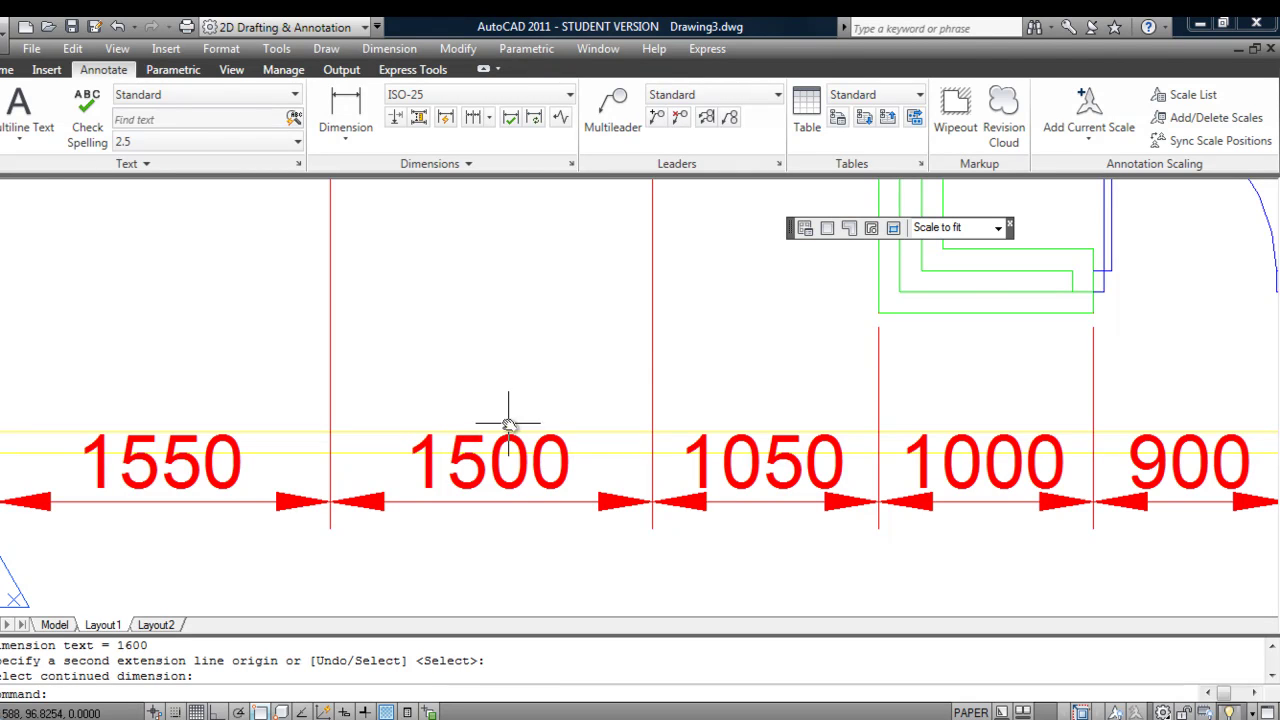
Add a vertical linear dimension outside the plan's left wall, from the upper-left outer corner to the near edge of the side door opening
{"action": "scroll", "coordinate": [530, 432], "scroll_direction": "down", "scroll_amount": 5}
{"action": "middle_click_drag", "start_coordinate": [520, 363], "coordinate": [729, 651]}
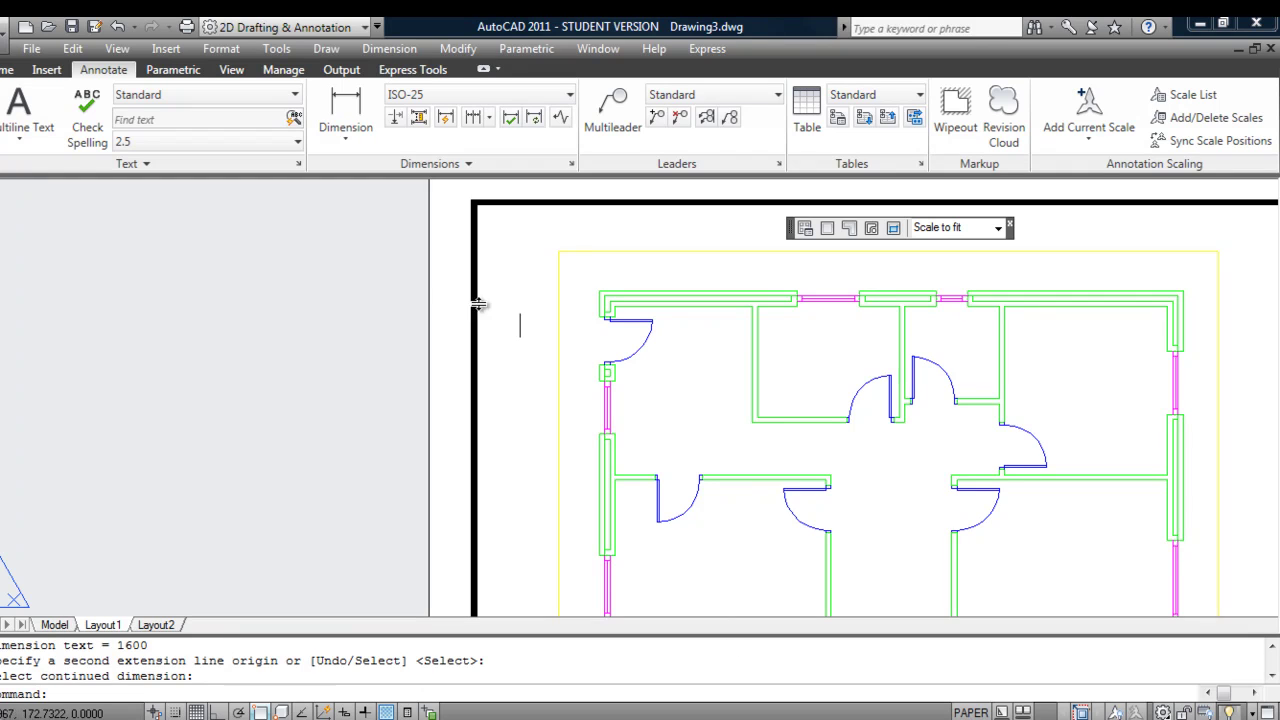
{"action": "left_click", "coordinate": [345, 105]}
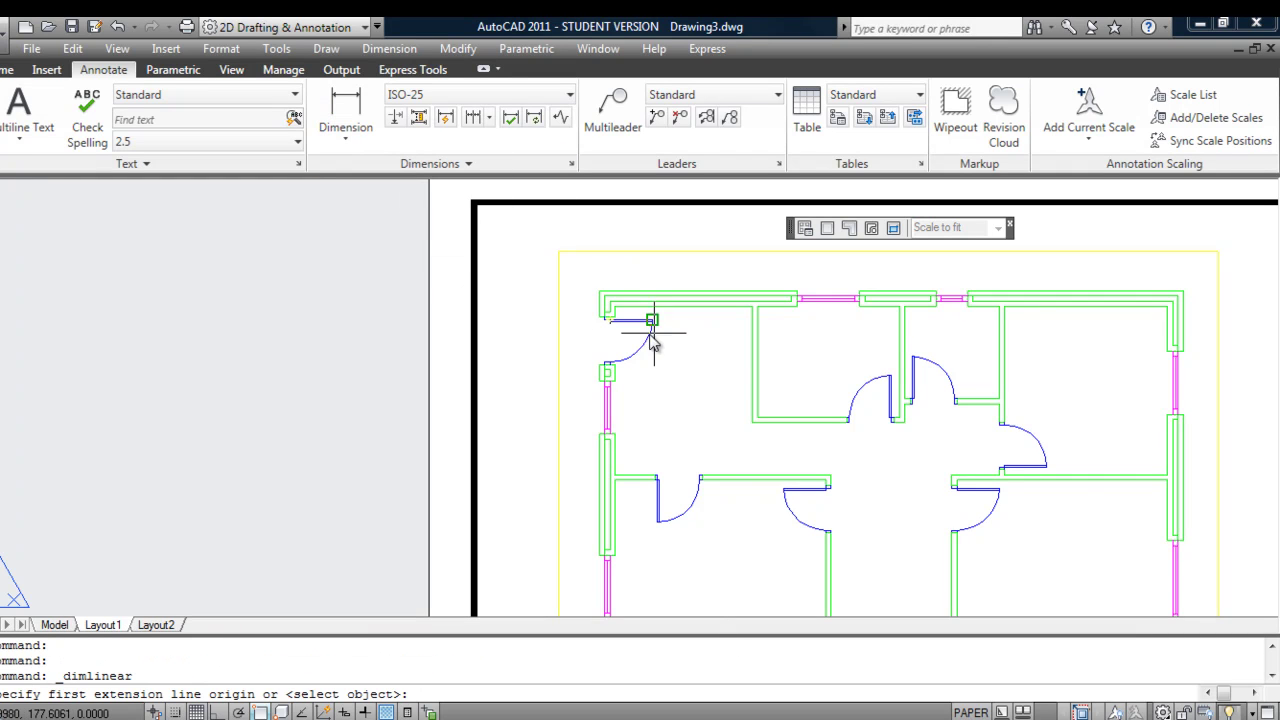
{"action": "scroll", "coordinate": [580, 326], "scroll_direction": "up", "scroll_amount": 4}
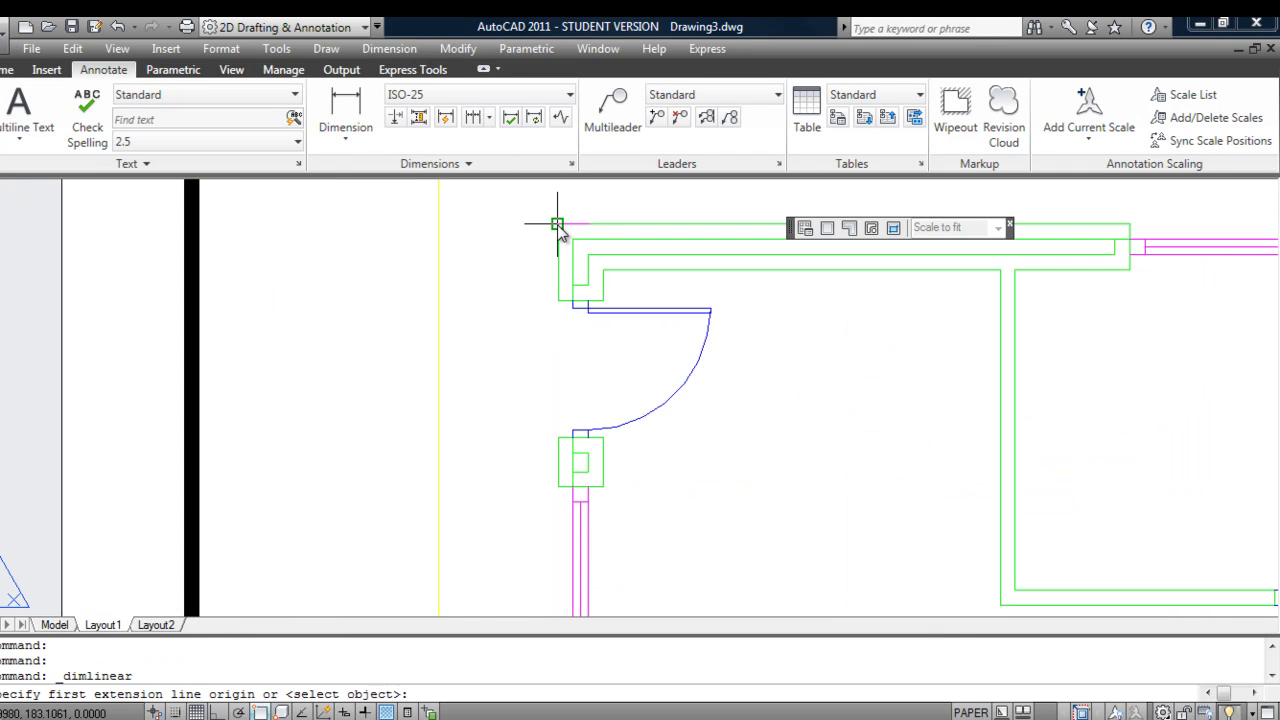
{"action": "left_click", "coordinate": [558, 224]}
{"action": "left_click", "coordinate": [556, 301]}
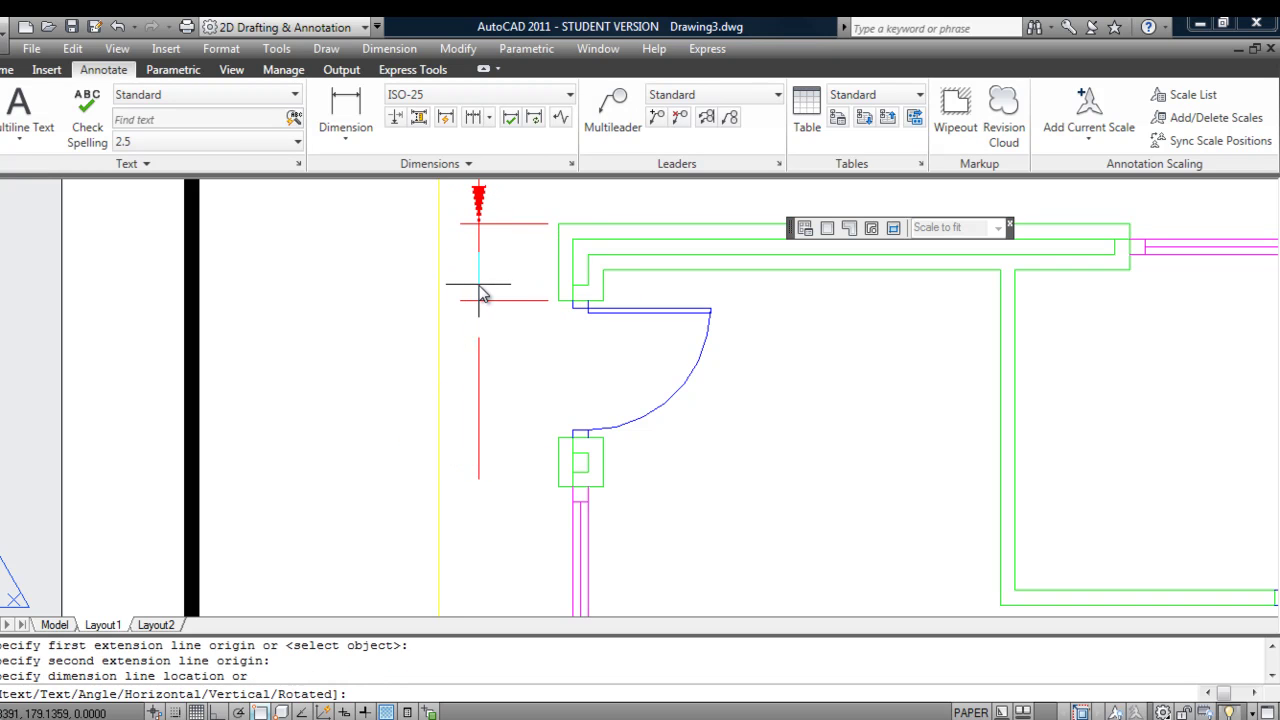
{"action": "left_click", "coordinate": [472, 292]}
Continue the dimension chain down the left wall across the side door opening and the short wall pier before the window
{"action": "left_click", "coordinate": [472, 117]}
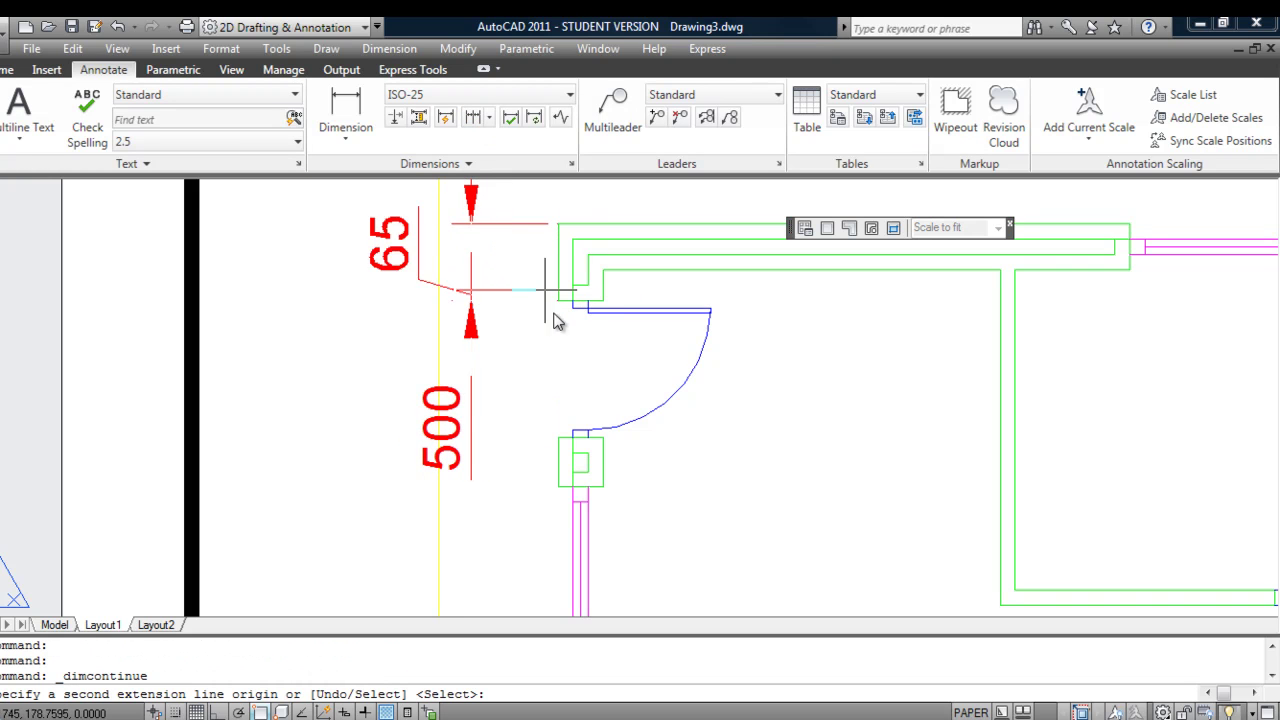
{"action": "left_click", "coordinate": [557, 437]}
{"action": "left_click", "coordinate": [556, 480]}
{"action": "key", "text": "Return"}
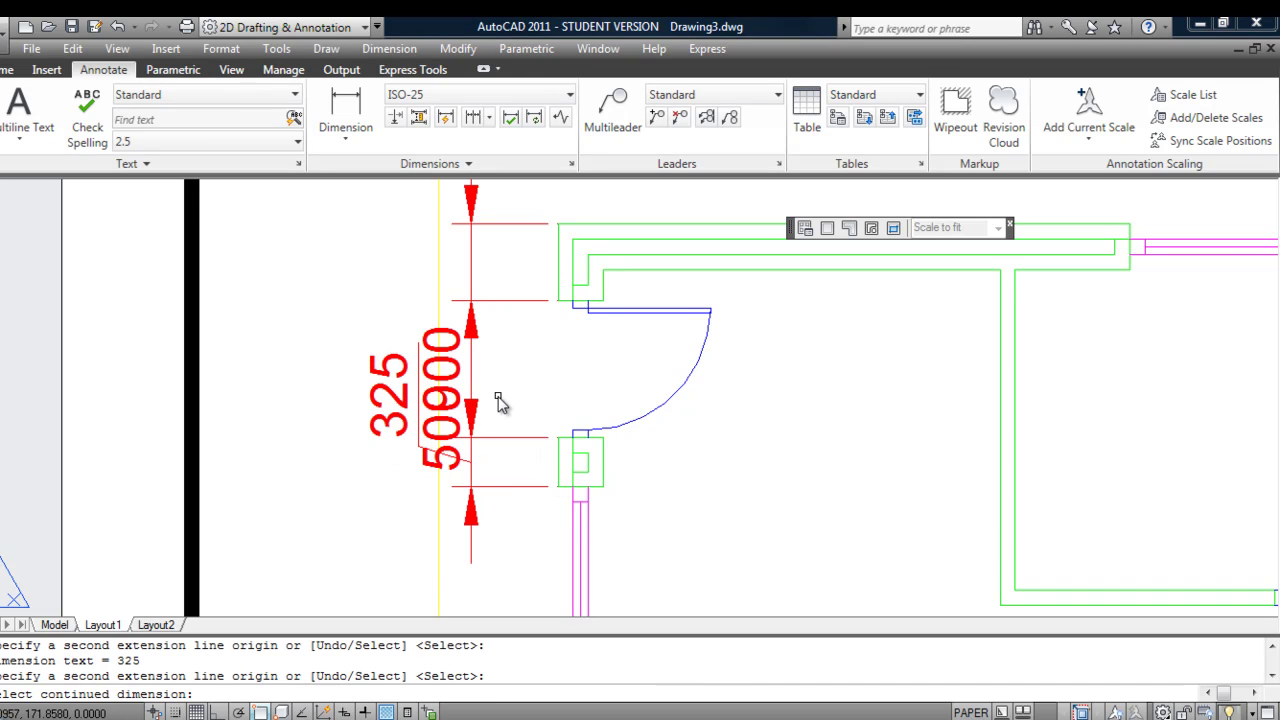
{"action": "key", "text": "Return"}
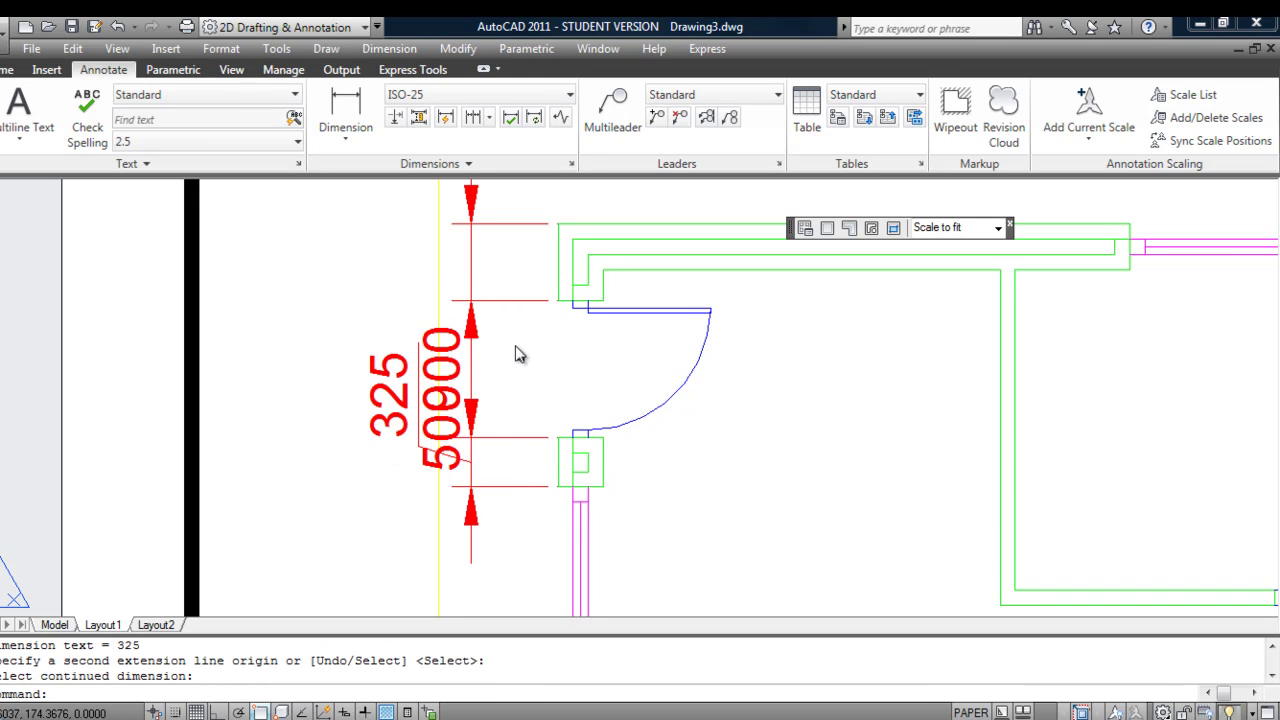
Move the corner wall dimension's text up beyond its upper arrow, clear of the side door dimension's text
{"action": "scroll", "coordinate": [468, 349], "scroll_direction": "down", "scroll_amount": 2}
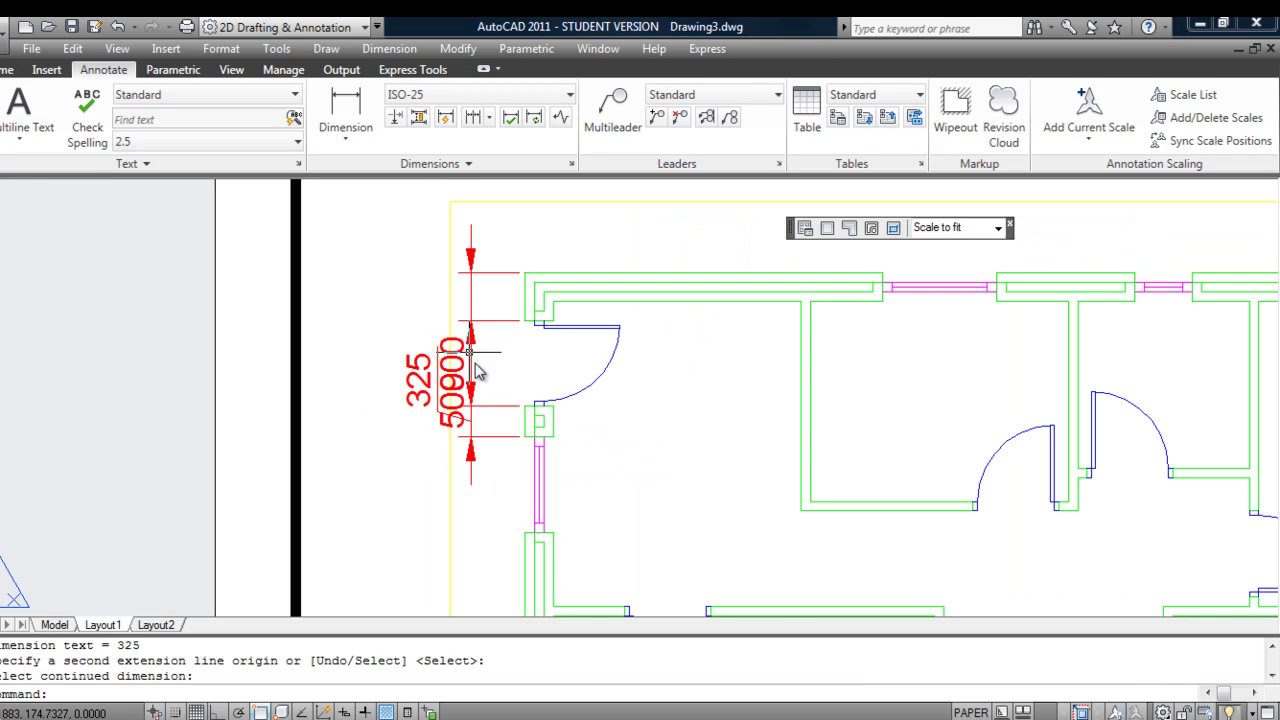
{"action": "scroll", "coordinate": [460, 378], "scroll_direction": "down", "scroll_amount": 1}
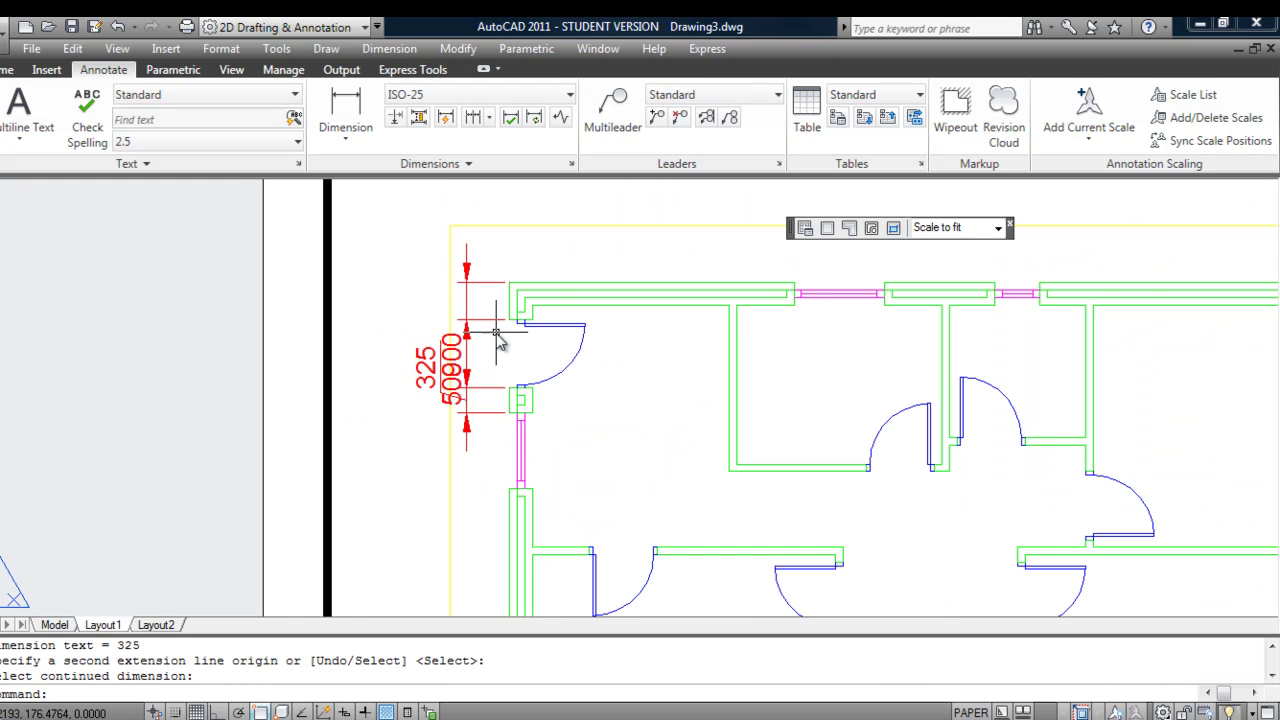
{"action": "scroll", "coordinate": [500, 340], "scroll_direction": "down", "scroll_amount": 2}
{"action": "scroll", "coordinate": [550, 380], "scroll_direction": "up", "scroll_amount": 4}
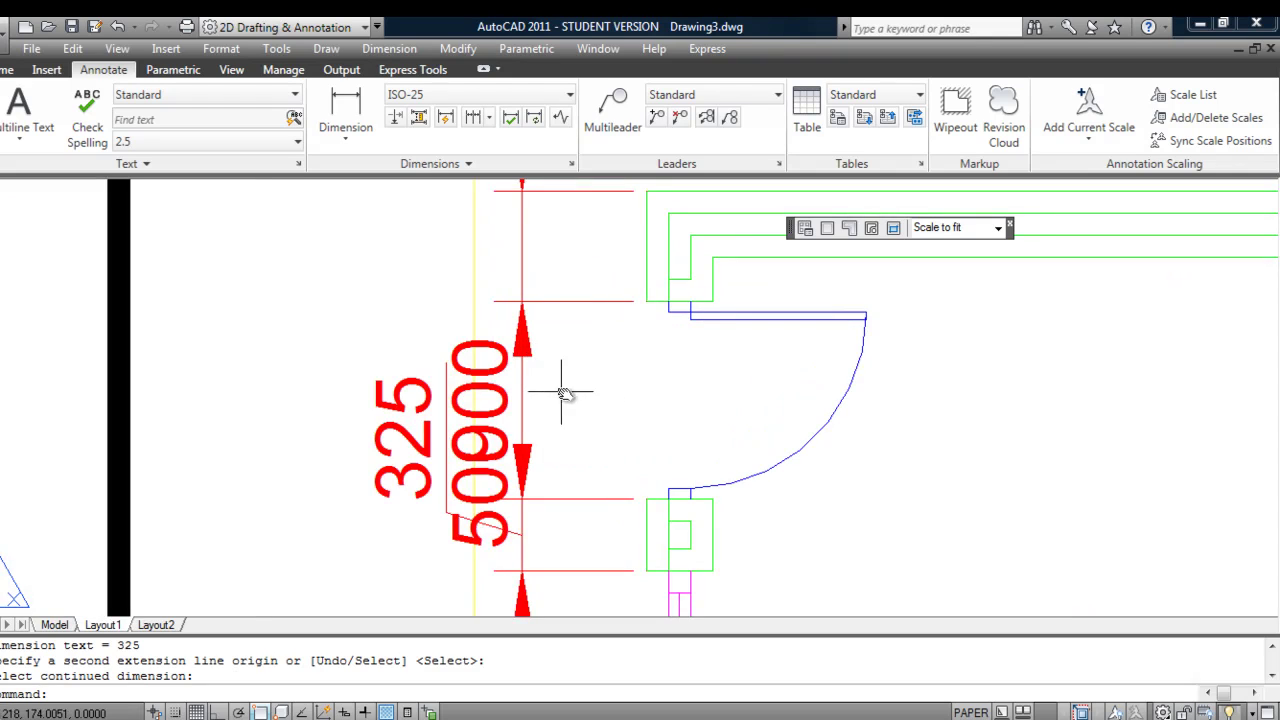
{"action": "scroll", "coordinate": [562, 392], "scroll_direction": "down", "scroll_amount": 1}
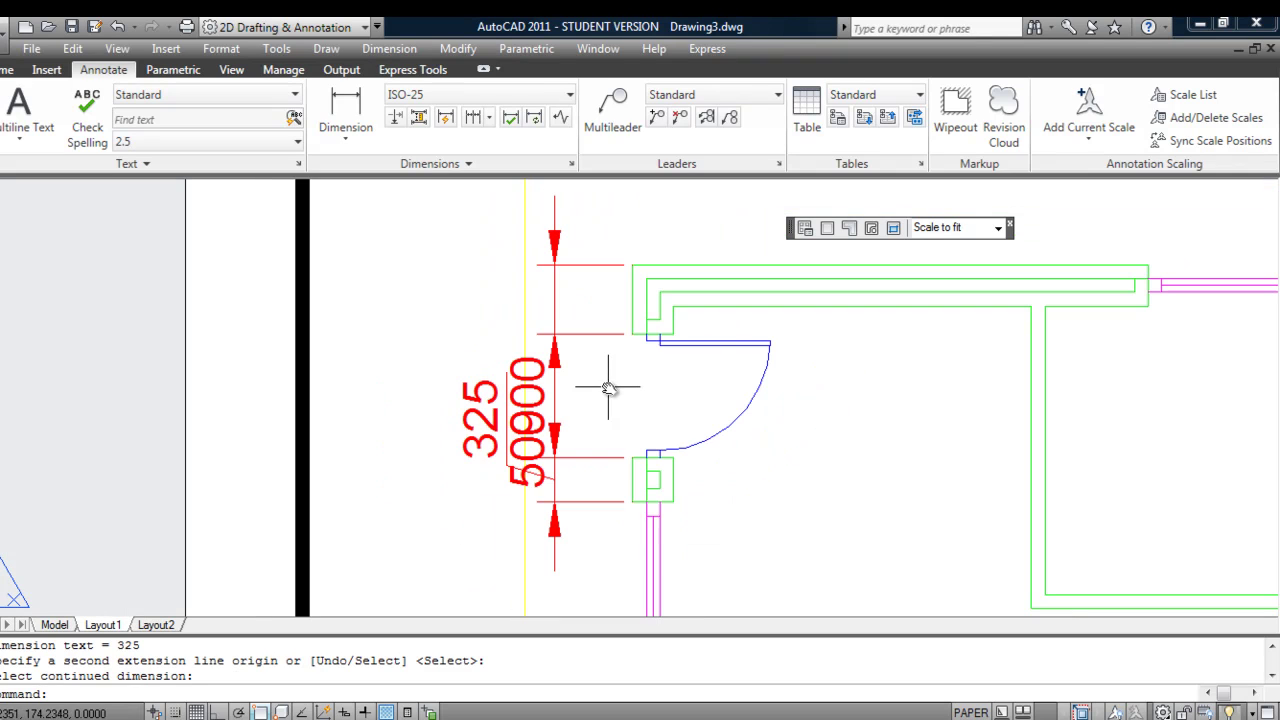
{"action": "left_click", "coordinate": [530, 460]}
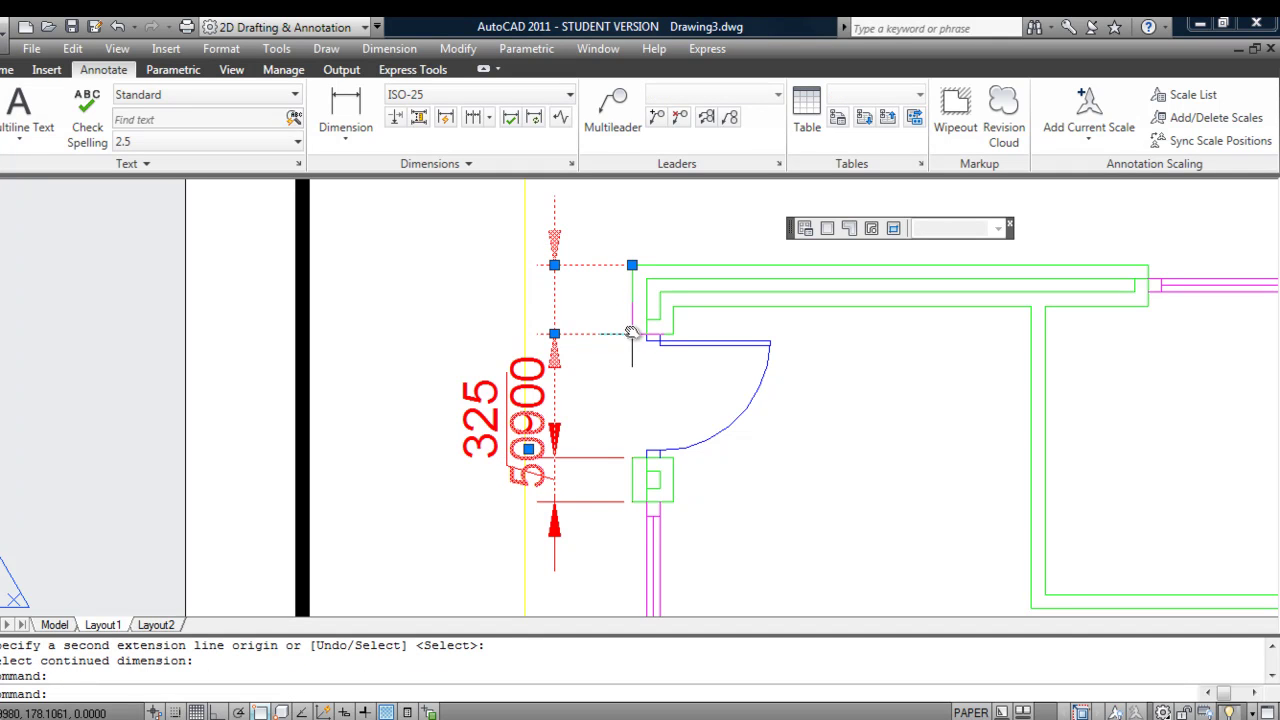
{"action": "left_click", "coordinate": [530, 450]}
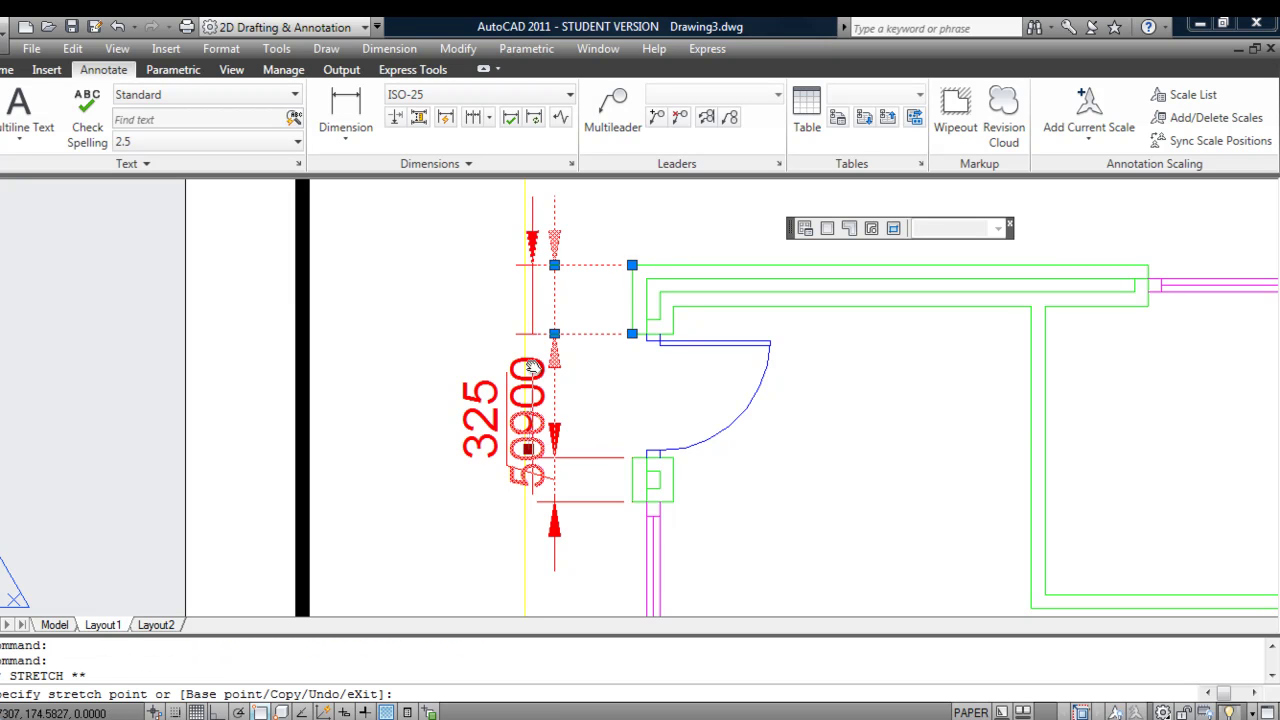
{"action": "middle_click_drag", "start_coordinate": [573, 210], "coordinate": [494, 381]}
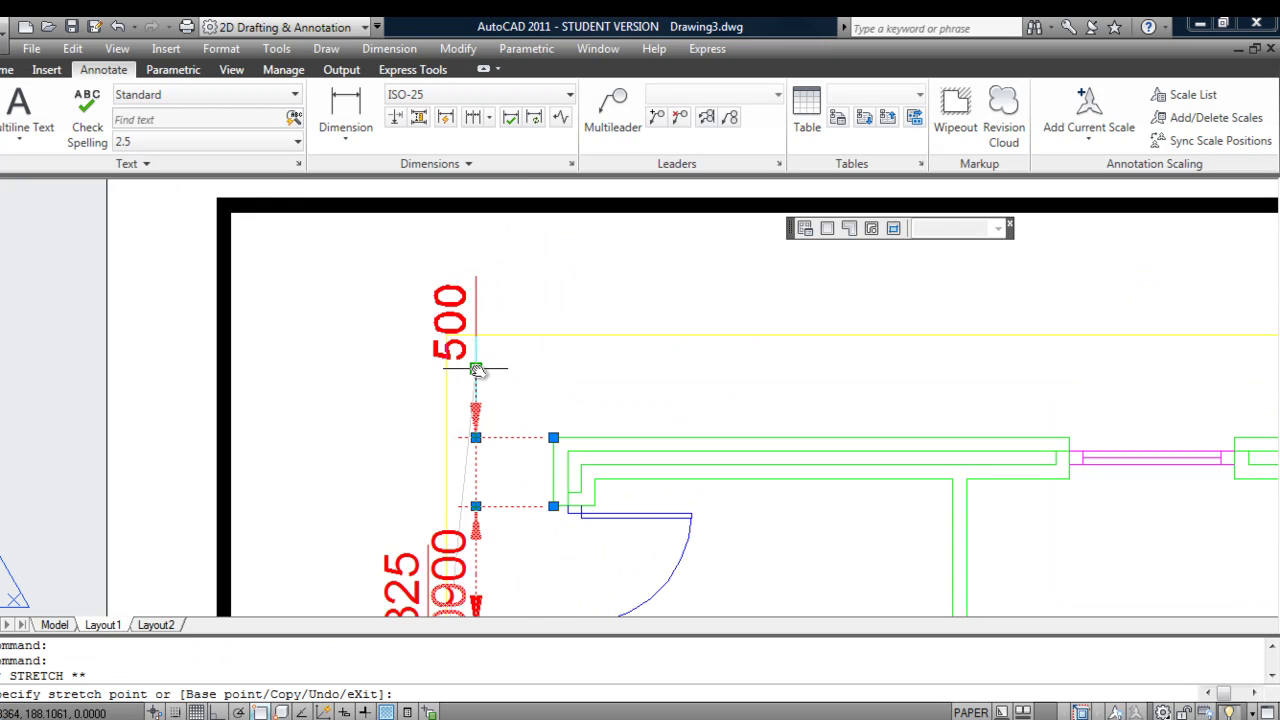
{"action": "left_click", "coordinate": [474, 369]}
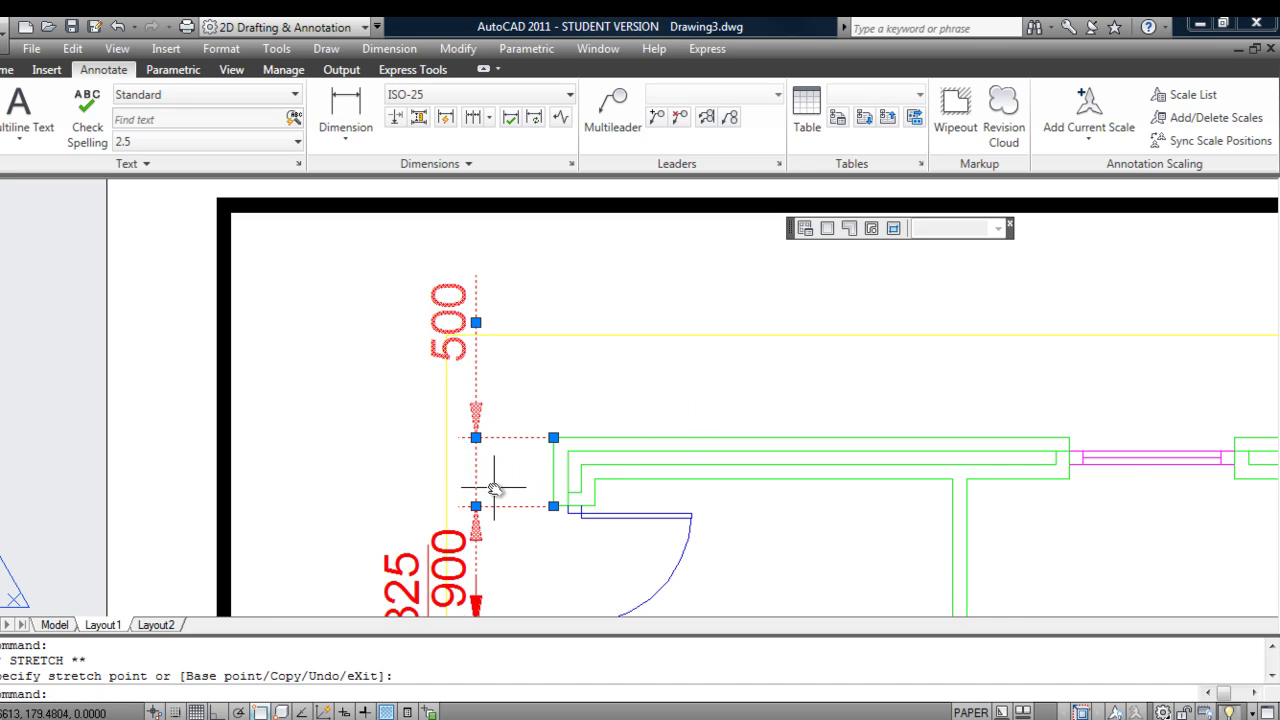
Move the short pier dimension's text down below the side door dimension, clear of its text, and clear the selection
{"action": "scroll", "coordinate": [494, 488], "scroll_direction": "down", "scroll_amount": 2}
{"action": "middle_click_drag", "start_coordinate": [494, 488], "coordinate": [530, 333]}
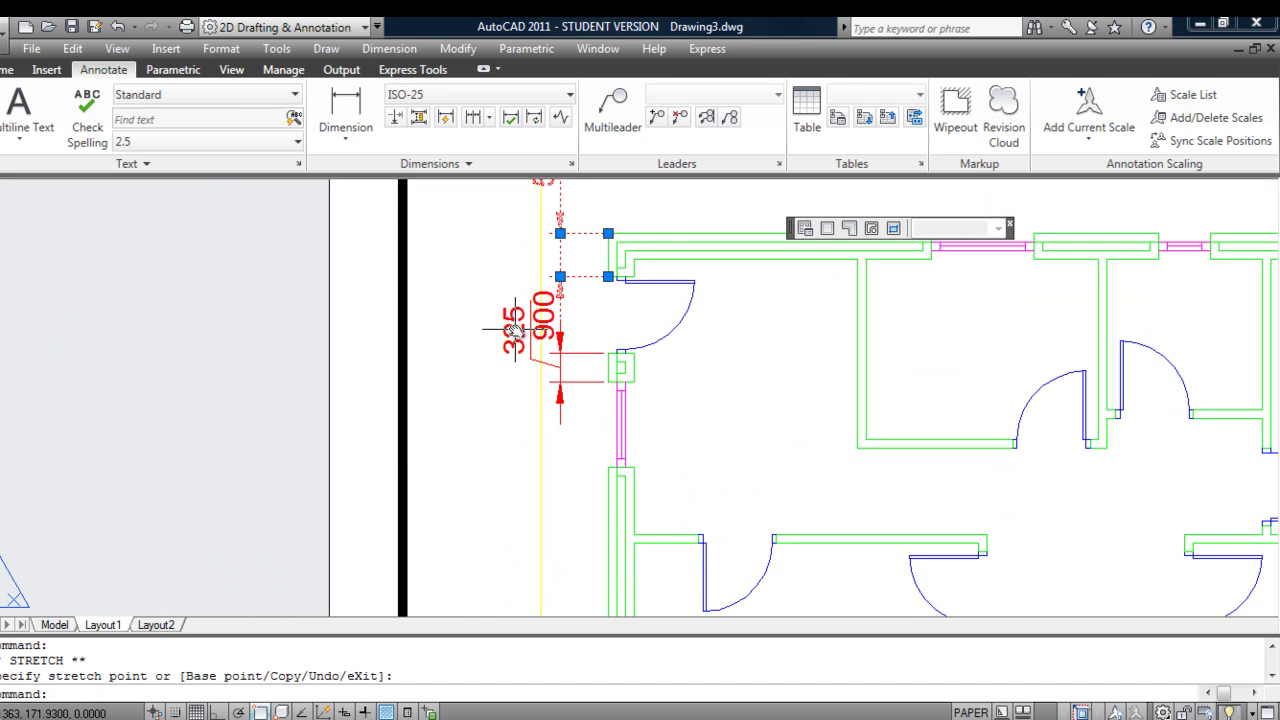
{"action": "left_click", "coordinate": [513, 331]}
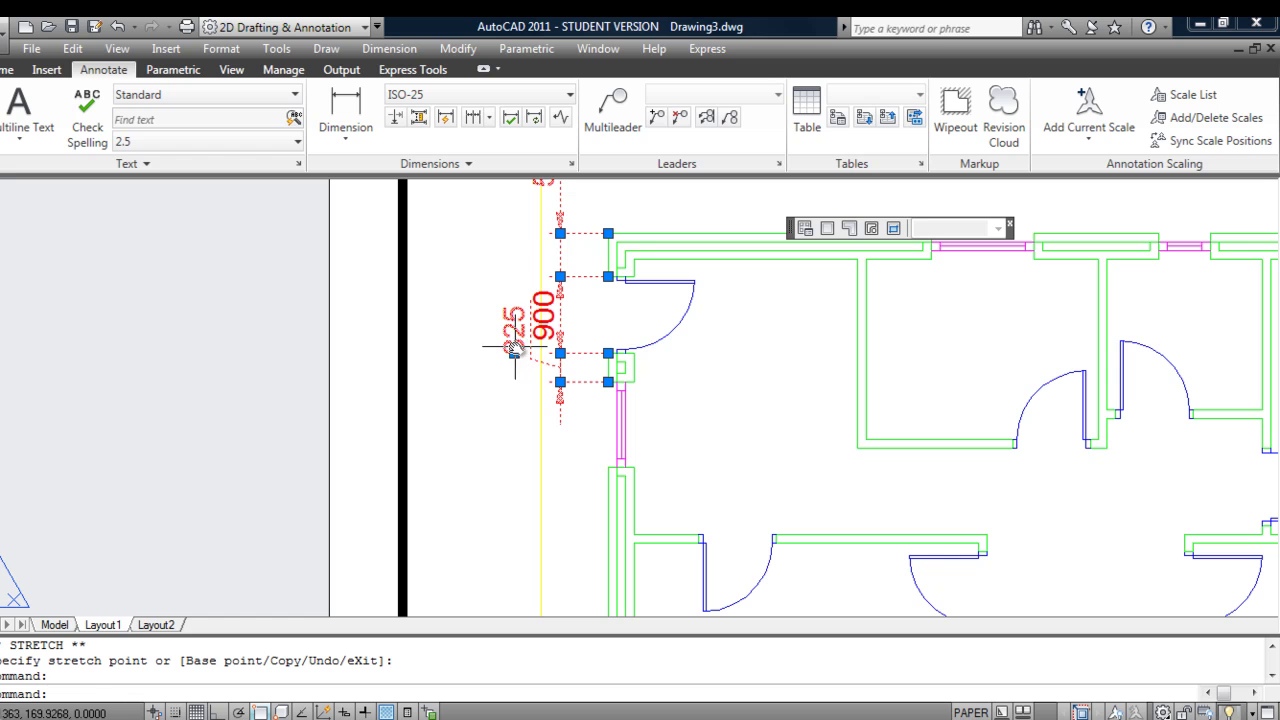
{"action": "left_click", "coordinate": [514, 352]}
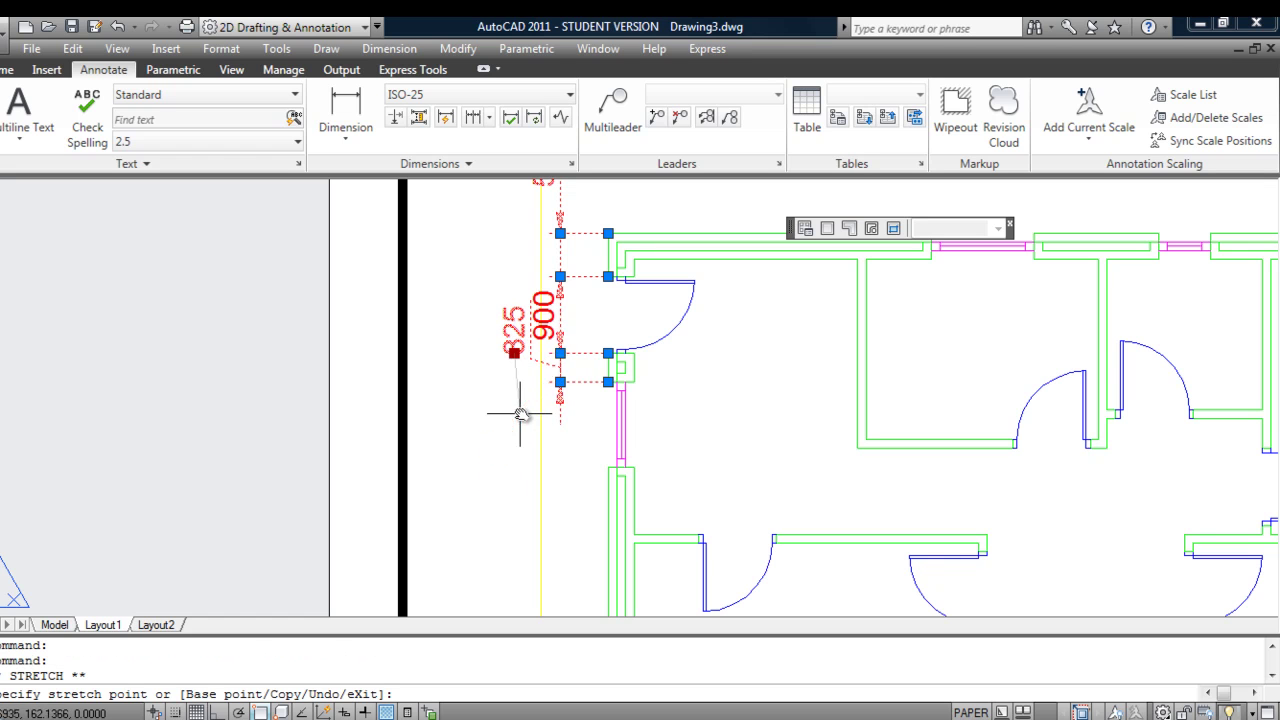
{"action": "left_click", "coordinate": [523, 412]}
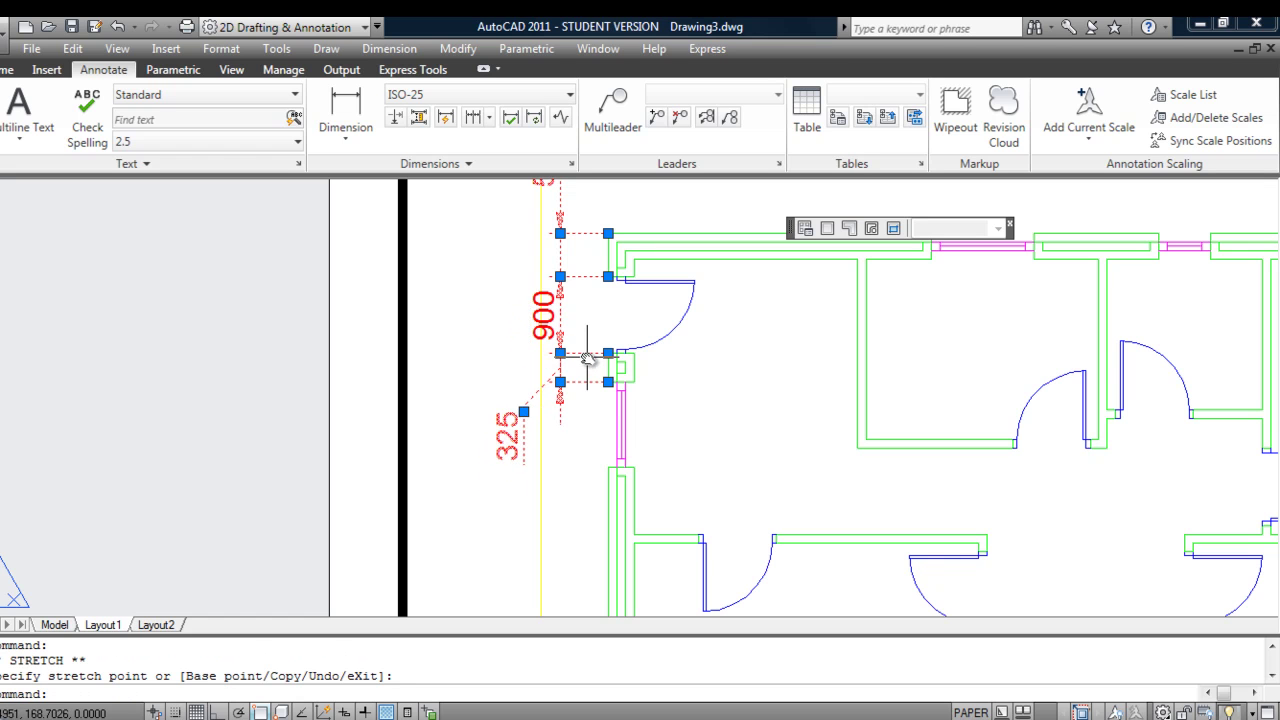
{"action": "key", "text": "Escape"}
{"action": "scroll", "coordinate": [615, 340], "scroll_direction": "up", "scroll_amount": 5}
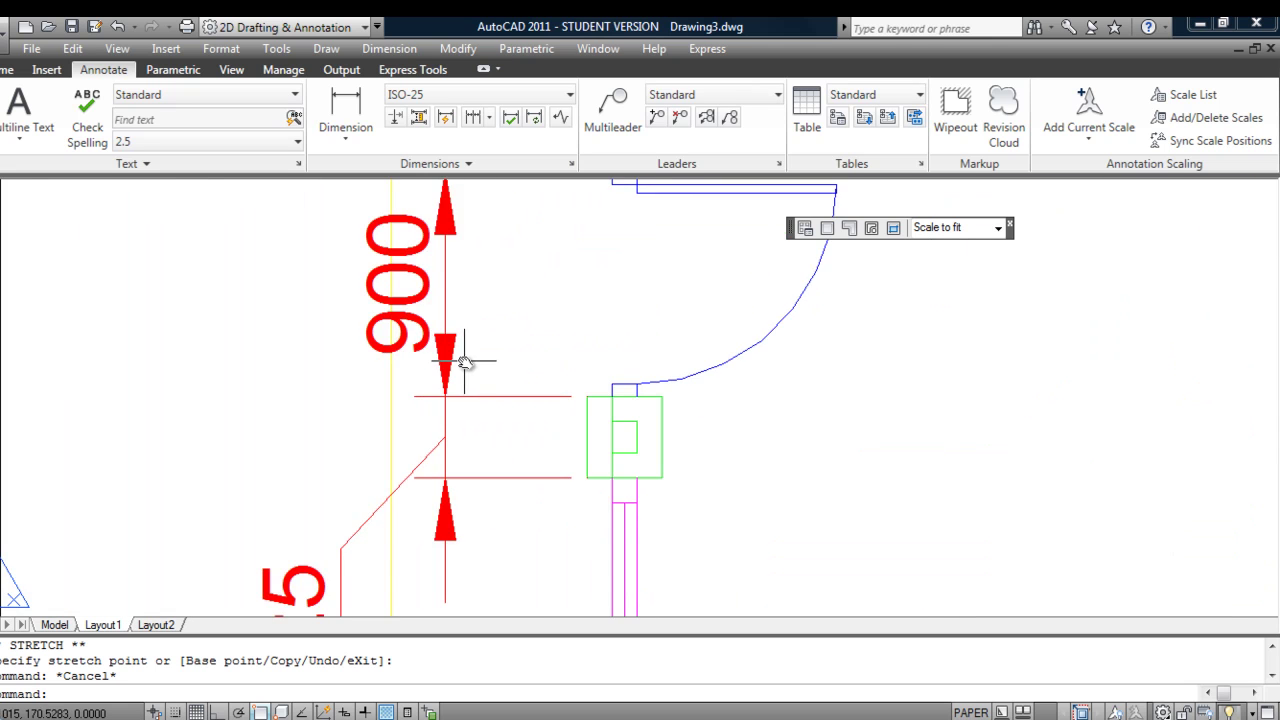
{"action": "scroll", "coordinate": [465, 362], "scroll_direction": "down", "scroll_amount": 4}
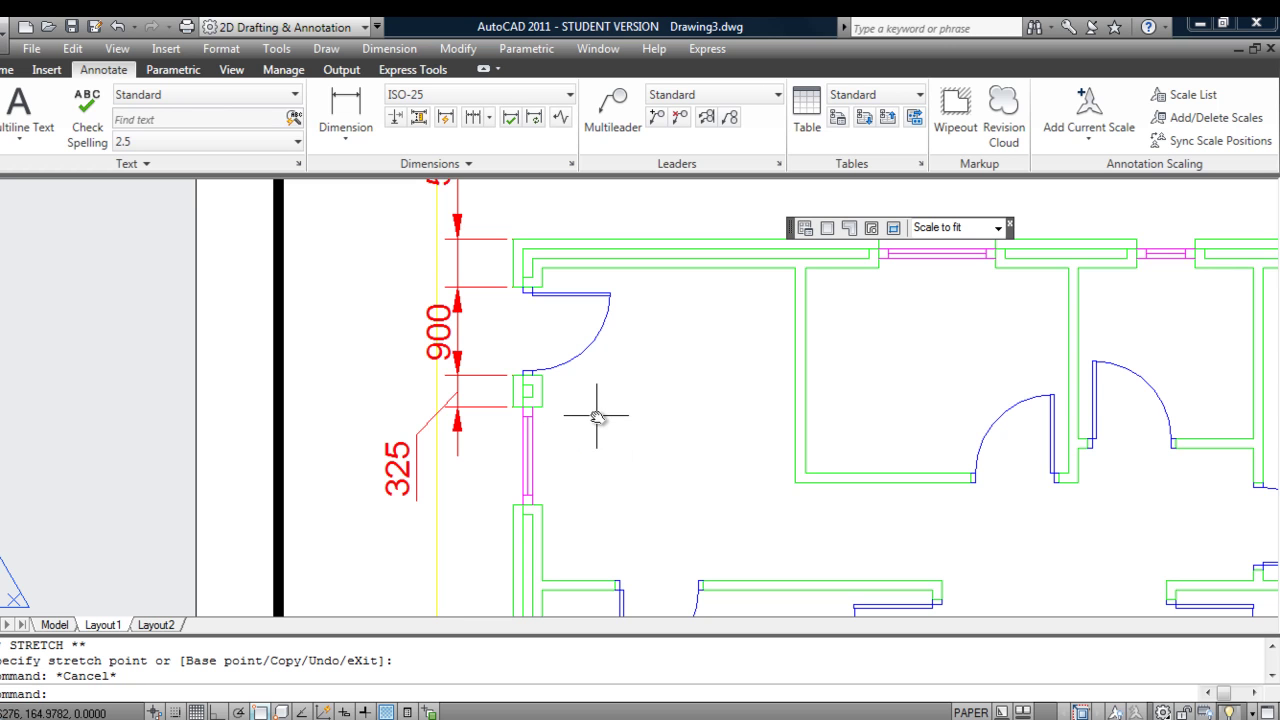
Place a multileader with its arrowhead on the right edge of the elevation's roof and its landing up and to the right
{"action": "scroll", "coordinate": [597, 415], "scroll_direction": "down", "scroll_amount": 2}
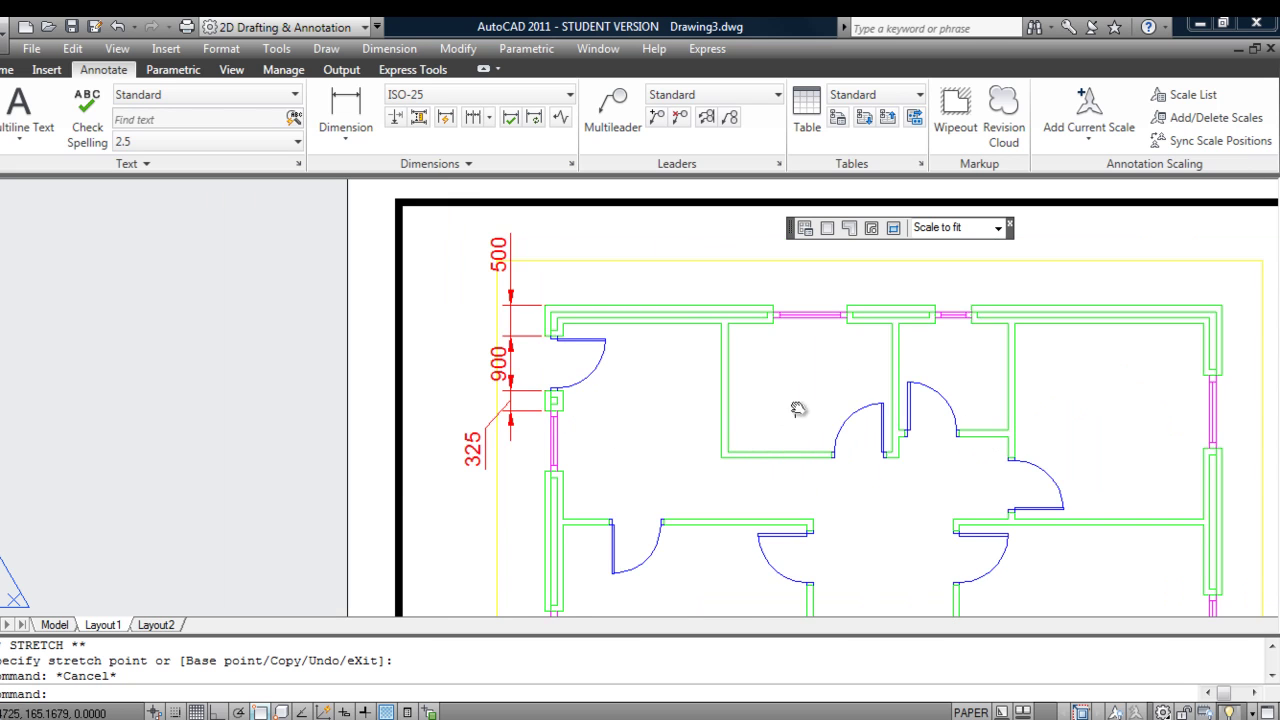
{"action": "scroll", "coordinate": [797, 408], "scroll_direction": "down", "scroll_amount": 2}
{"action": "middle_click_drag", "start_coordinate": [797, 408], "coordinate": [454, 271]}
{"action": "scroll", "coordinate": [624, 280], "scroll_direction": "down", "scroll_amount": 1}
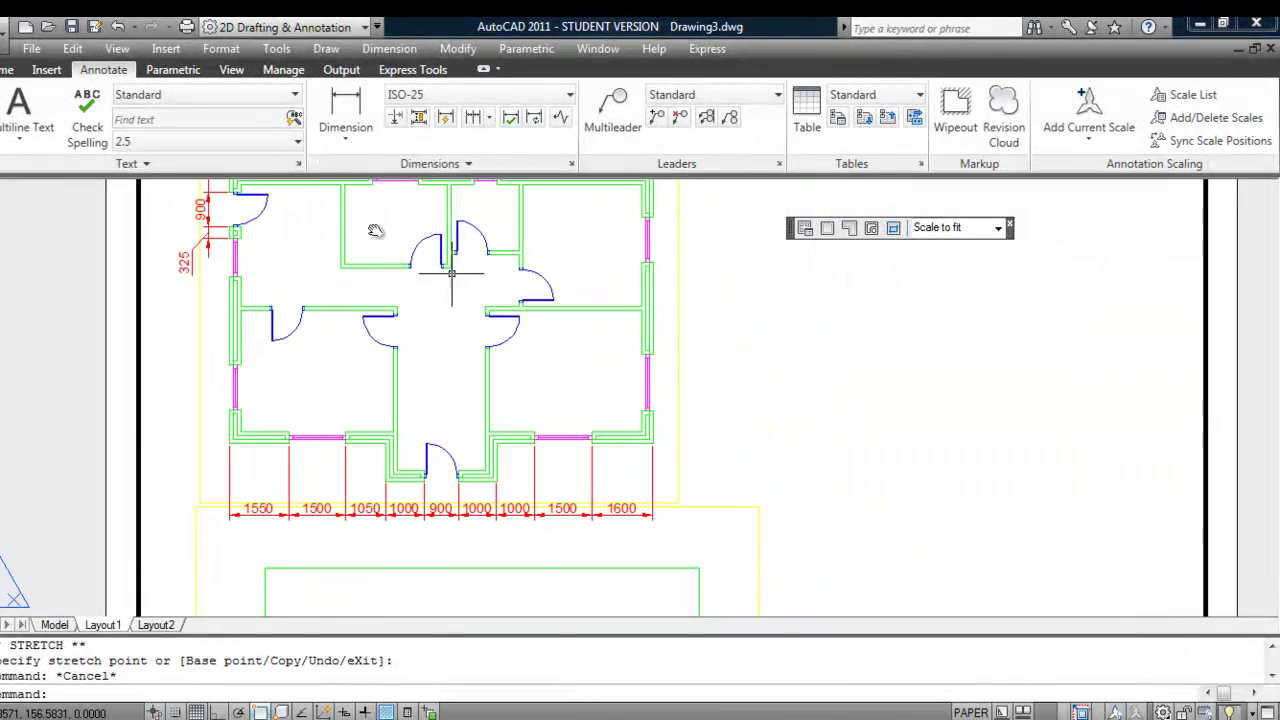
{"action": "left_click", "coordinate": [6, 70]}
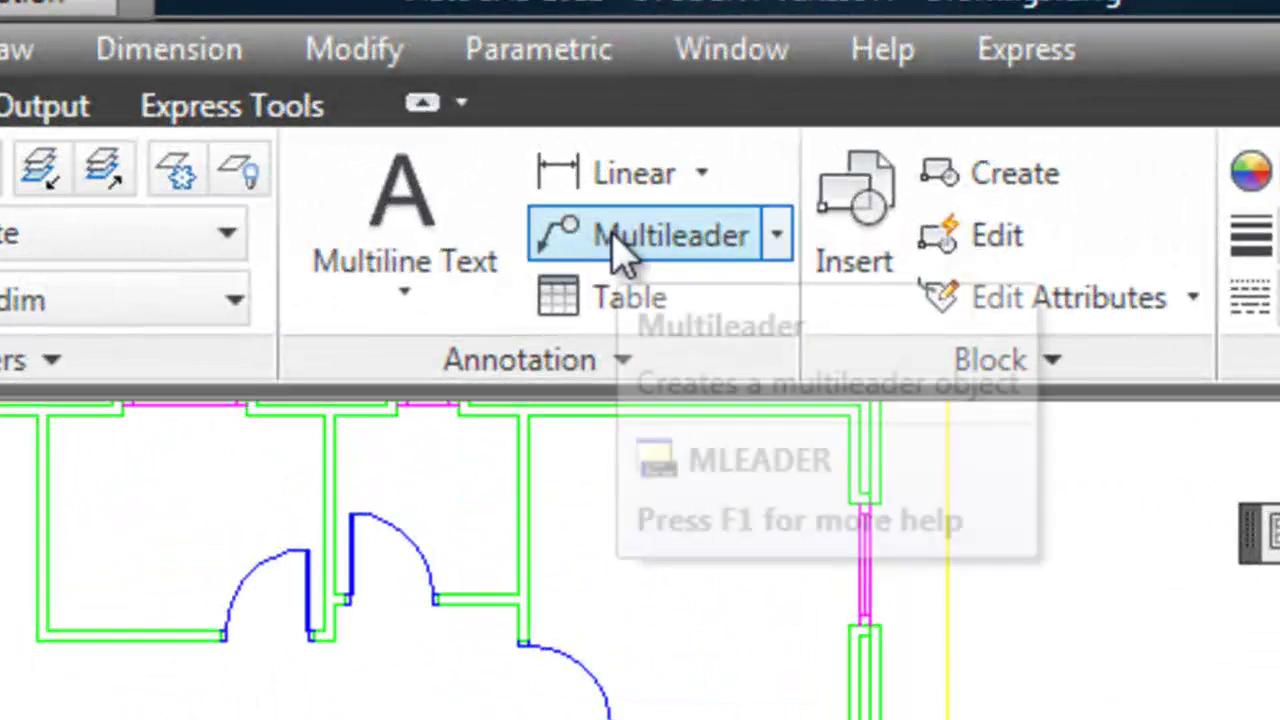
{"action": "left_click", "coordinate": [616, 240]}
{"action": "scroll", "coordinate": [742, 514], "scroll_direction": "down", "scroll_amount": 4}
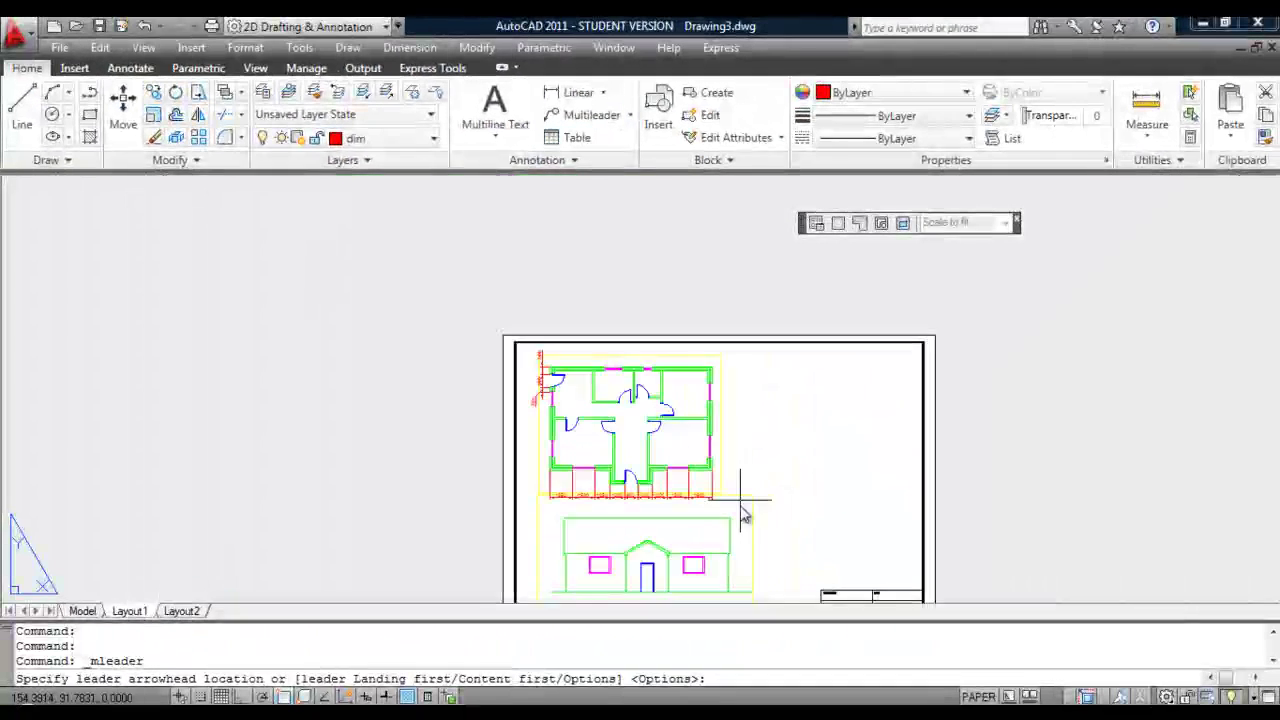
{"action": "middle_click_drag", "start_coordinate": [742, 514], "coordinate": [726, 386]}
{"action": "scroll", "coordinate": [720, 389], "scroll_direction": "up", "scroll_amount": 5}
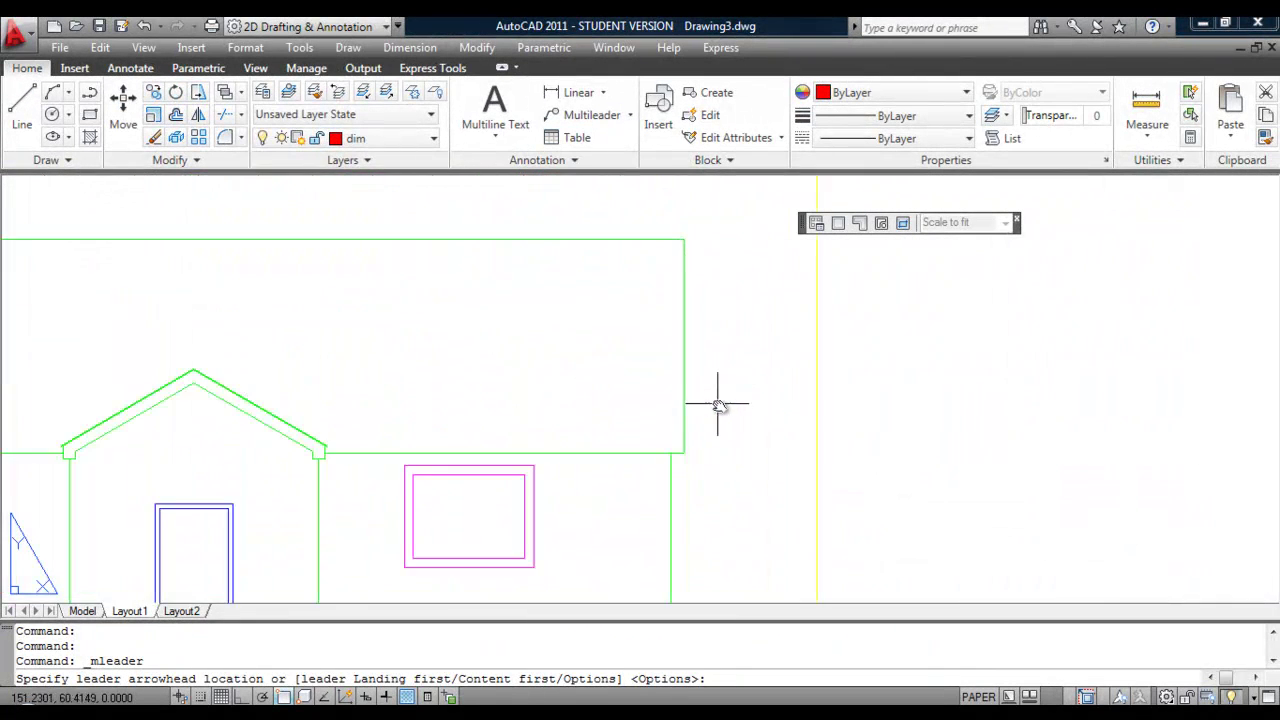
{"action": "scroll", "coordinate": [725, 425], "scroll_direction": "down", "scroll_amount": 3}
{"action": "scroll", "coordinate": [714, 463], "scroll_direction": "up", "scroll_amount": 2}
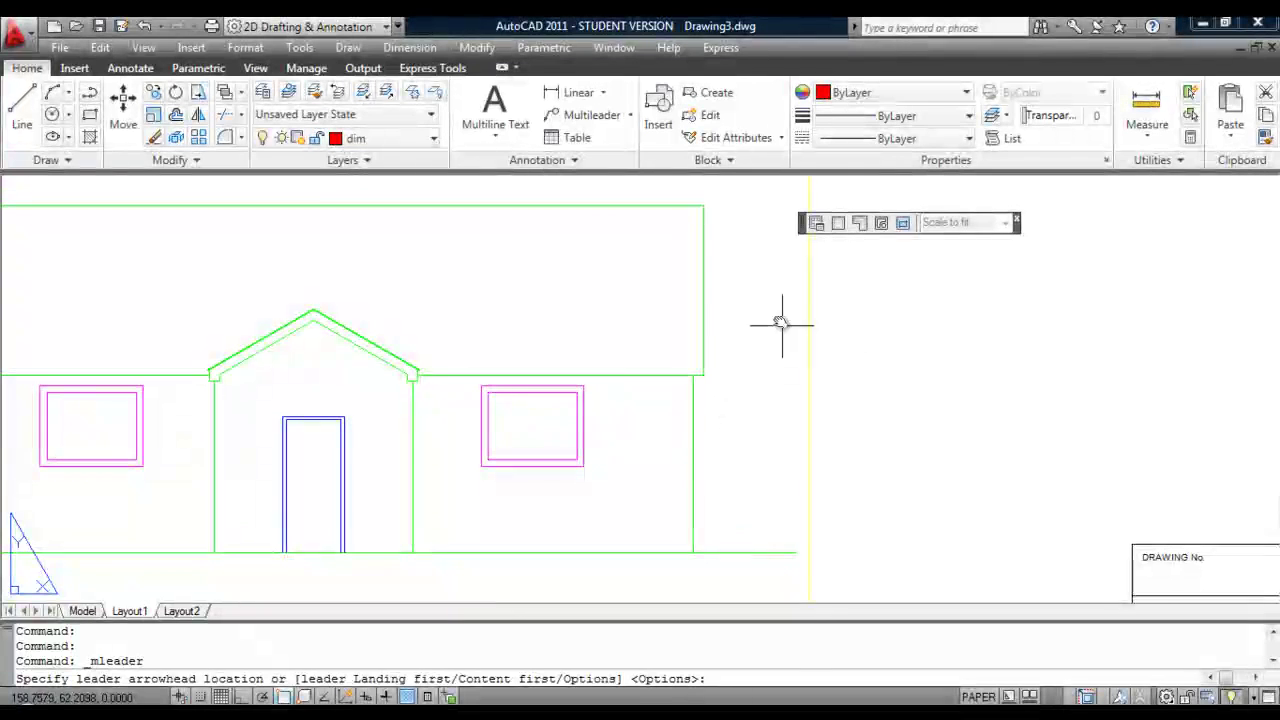
{"action": "left_click", "coordinate": [704, 291]}
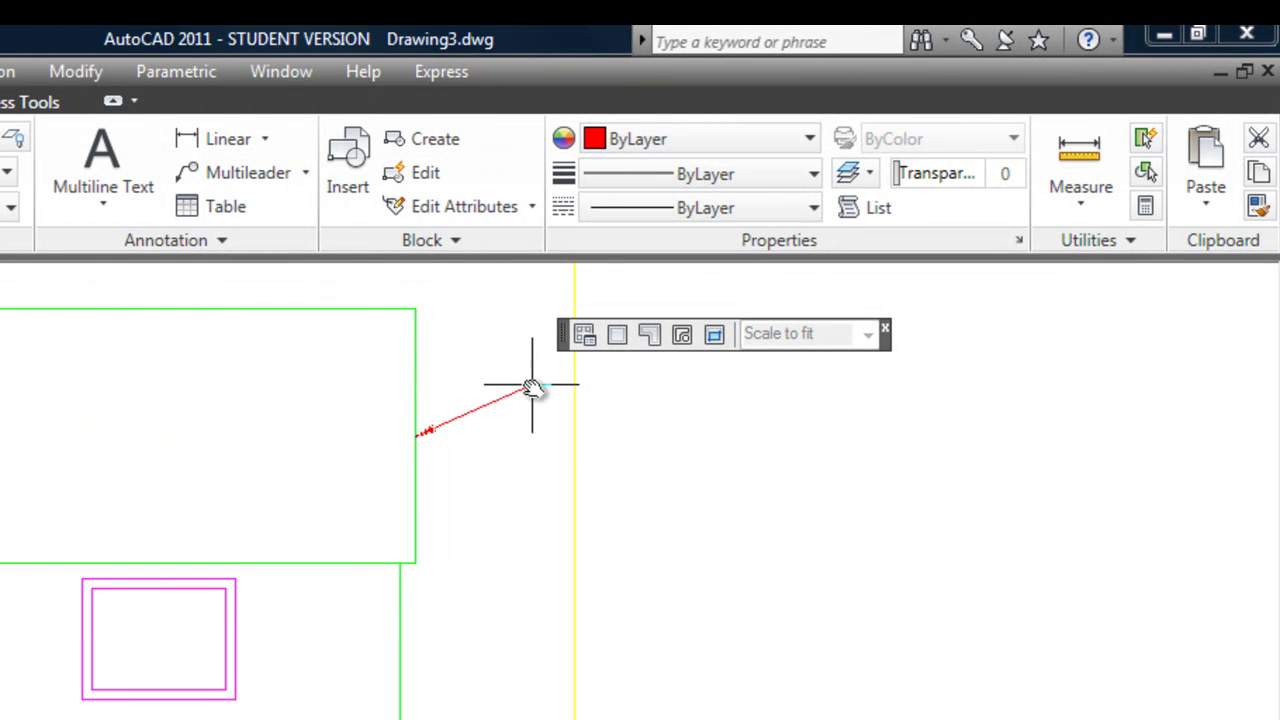
{"action": "key", "text": "Escape"}
{"action": "left_click", "coordinate": [550, 386]}
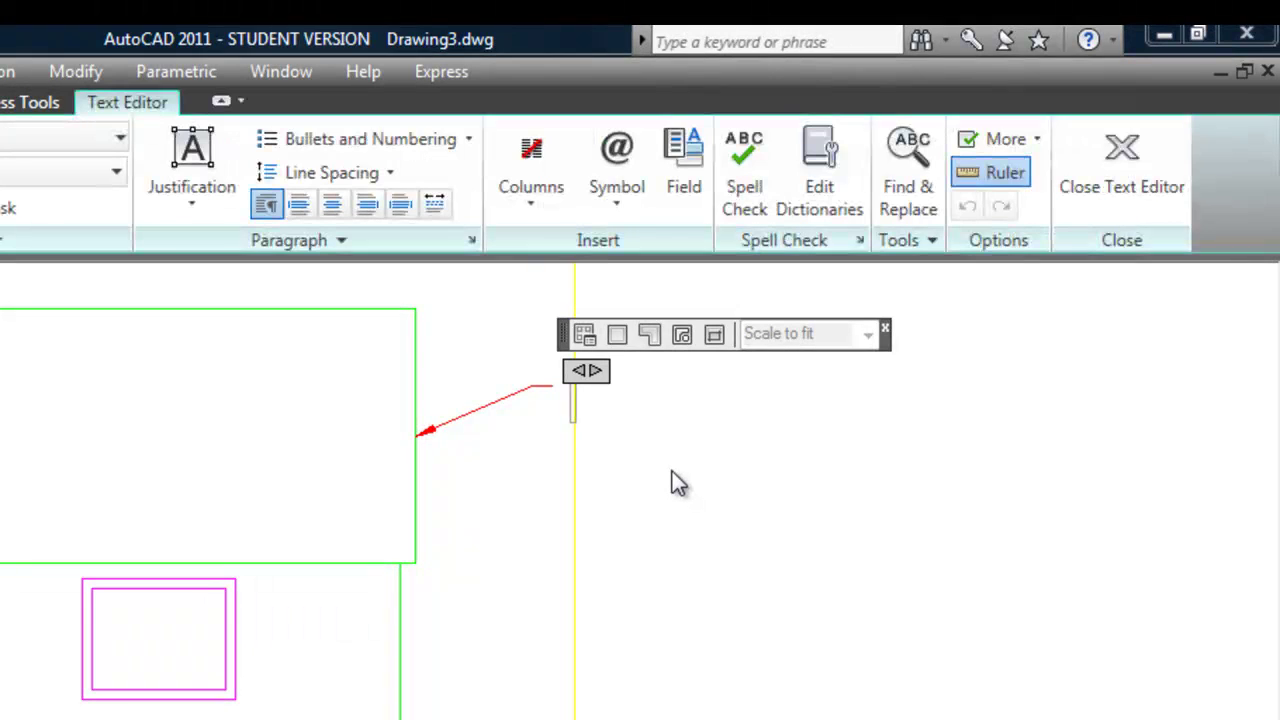
Enter "Roof" as the multileader text, remove the extra blank lines and finish editing the text
{"action": "type", "text": "Roof"}
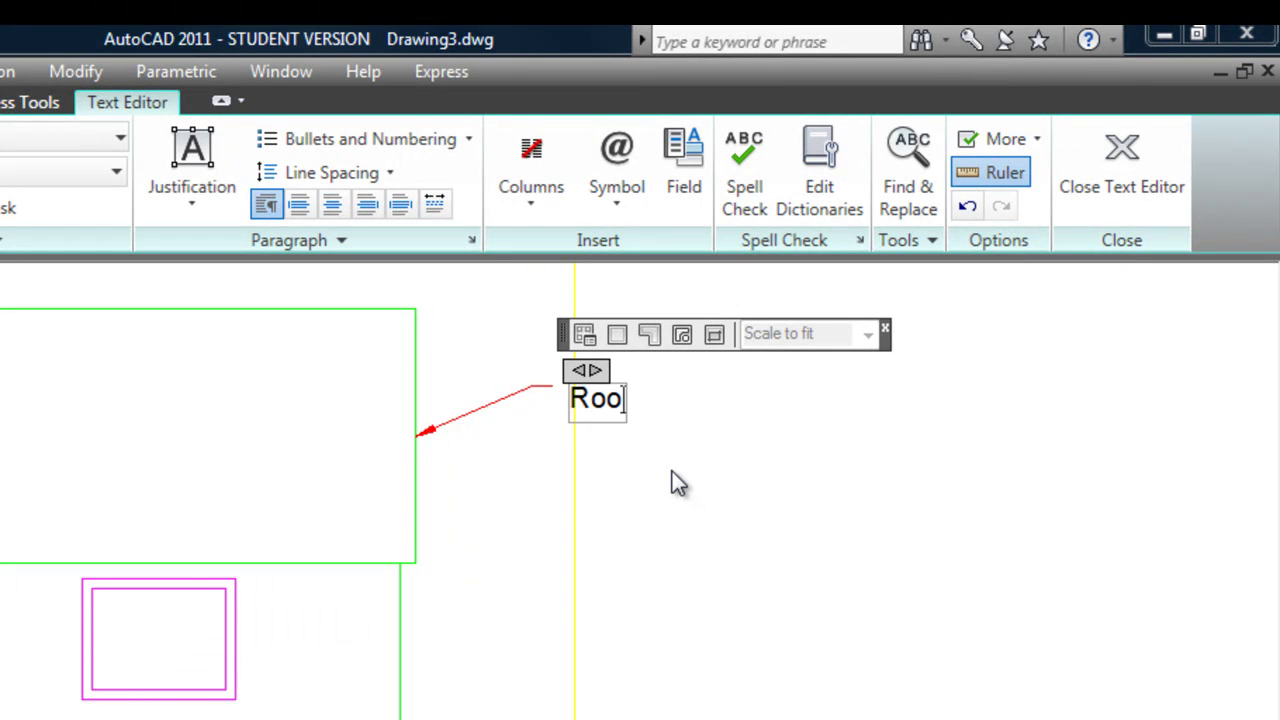
{"action": "key", "text": "Return"}
{"action": "key", "text": "Return"}
{"action": "key", "text": "BackSpace"}
{"action": "key", "text": "BackSpace"}
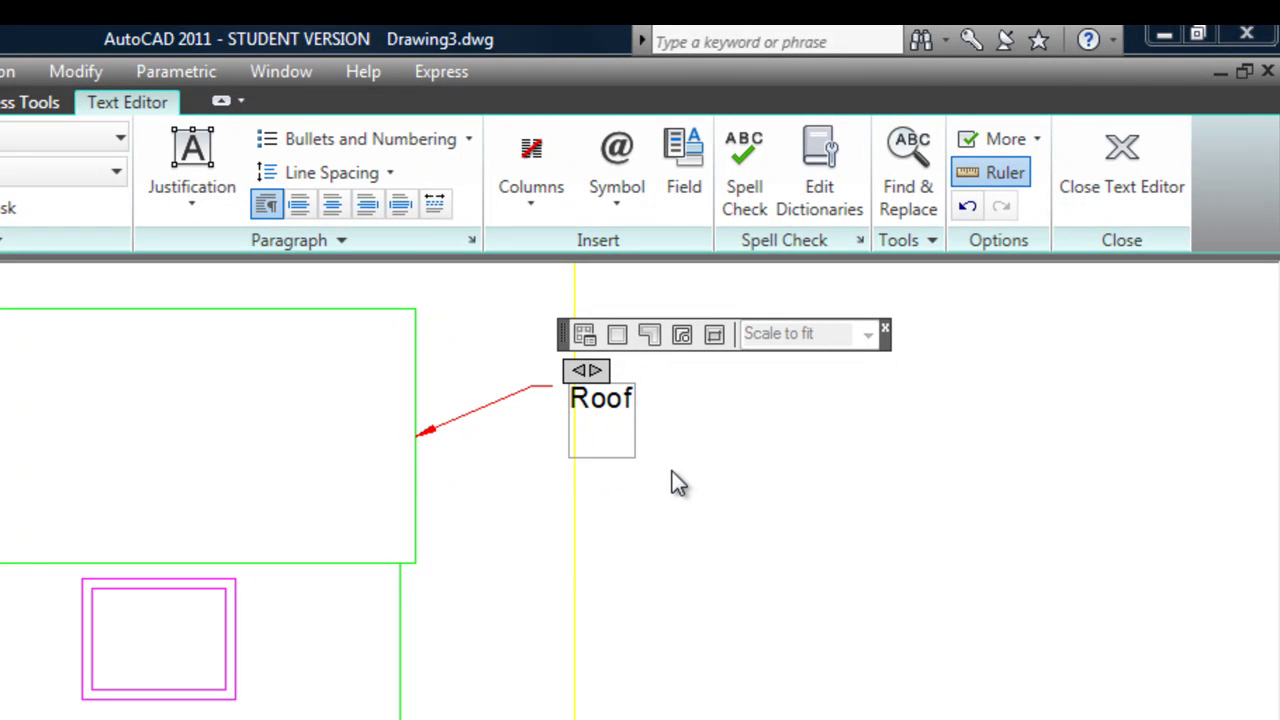
{"action": "left_click", "coordinate": [1140, 152]}
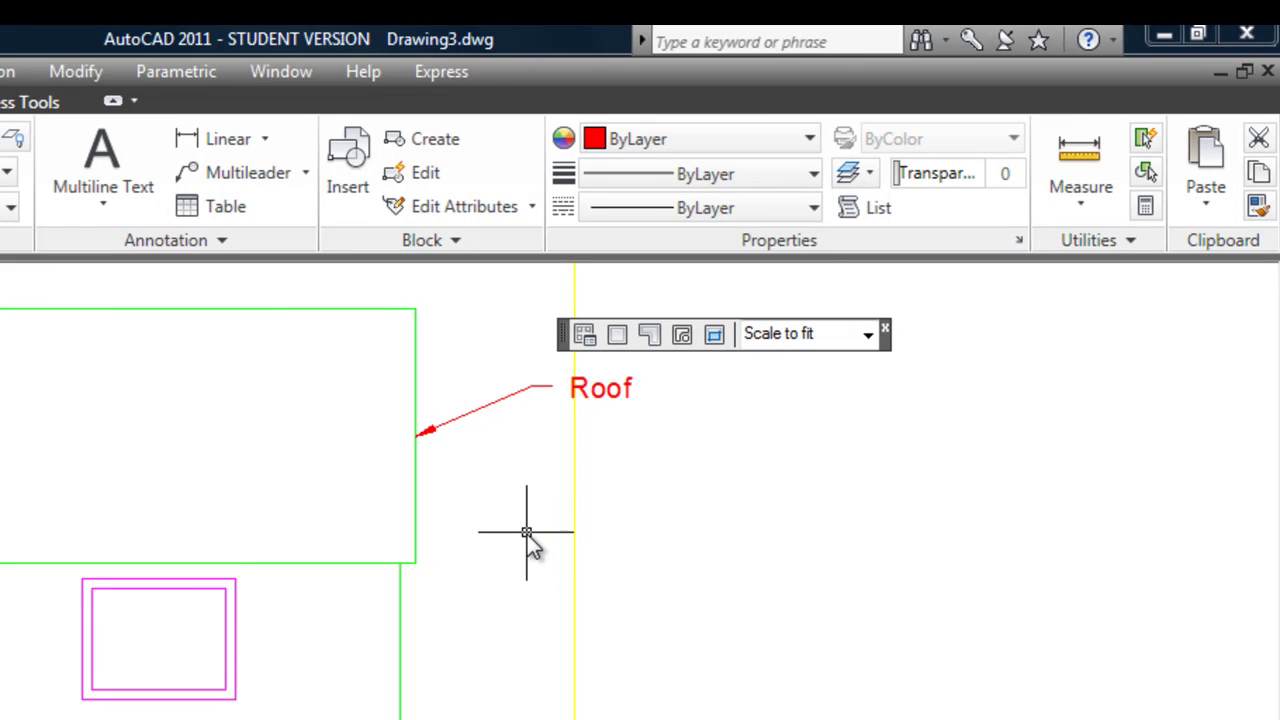
{"action": "scroll", "coordinate": [527, 534], "scroll_direction": "down", "scroll_amount": 4}
{"action": "middle_click_drag", "start_coordinate": [617, 586], "coordinate": [226, 604]}
{"action": "scroll", "coordinate": [190, 521], "scroll_direction": "up", "scroll_amount": 4}
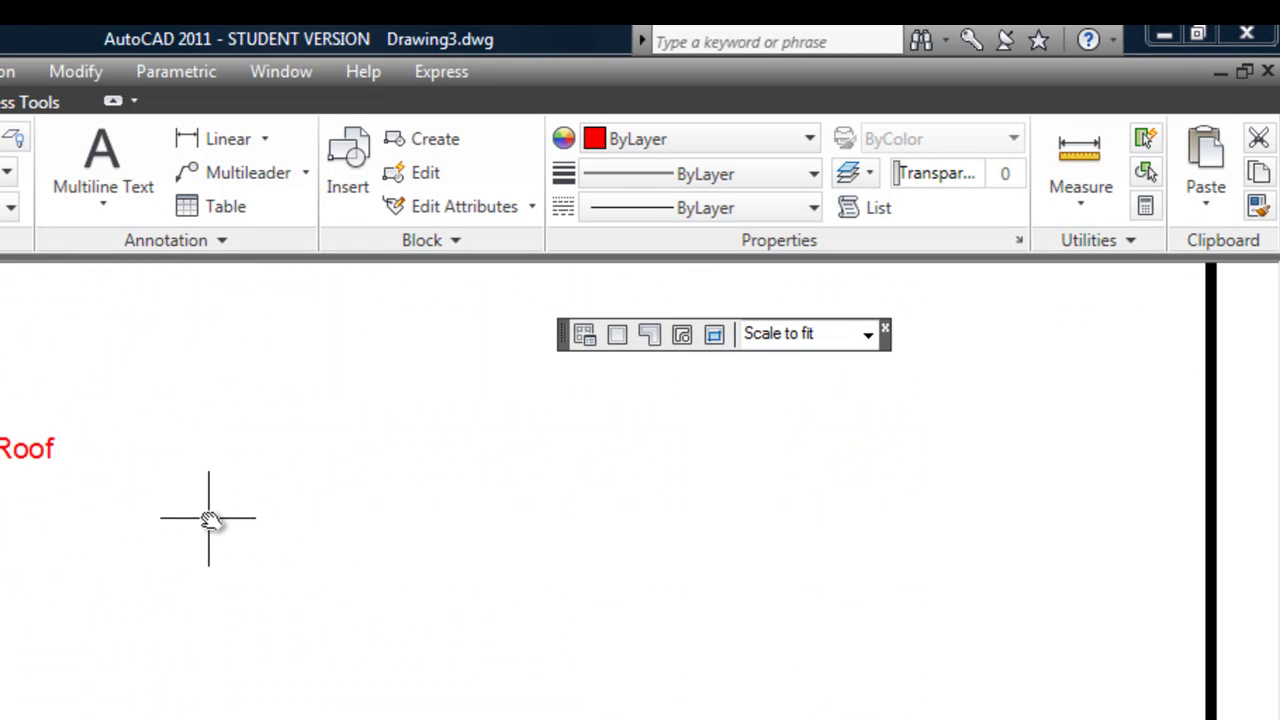
{"action": "left_click", "coordinate": [10, 206]}
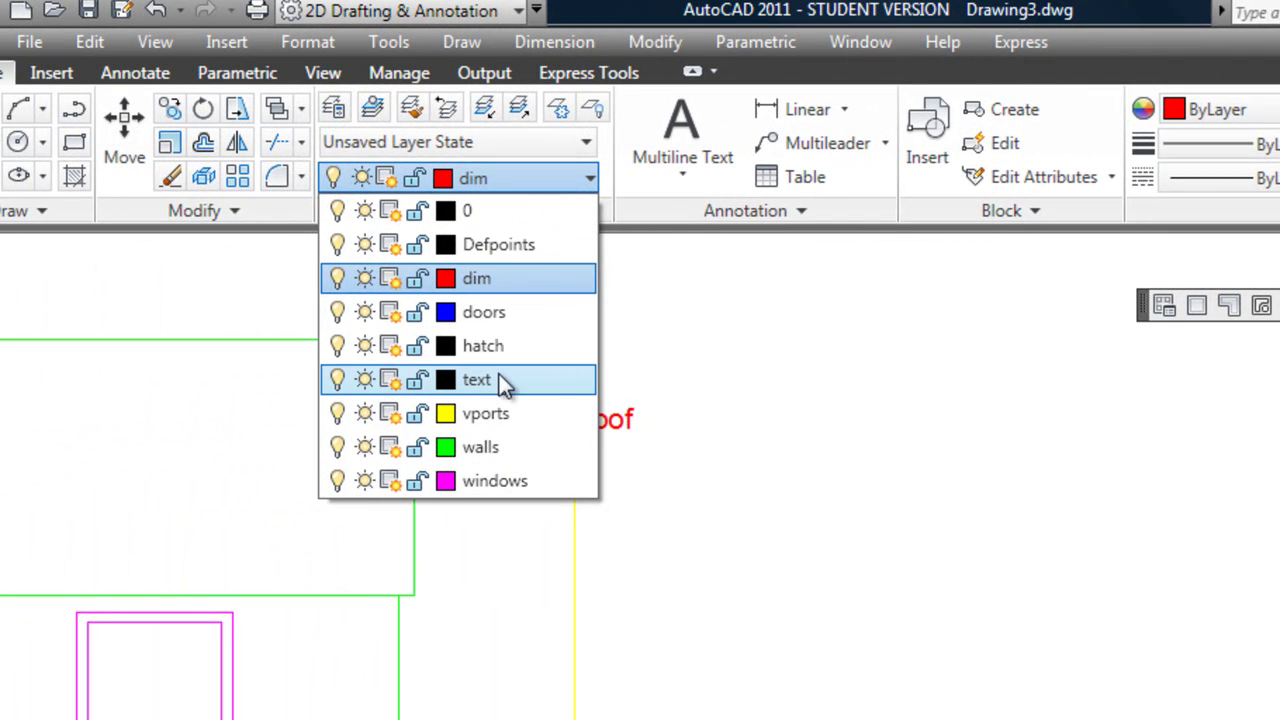
{"action": "left_click", "coordinate": [723, 372]}
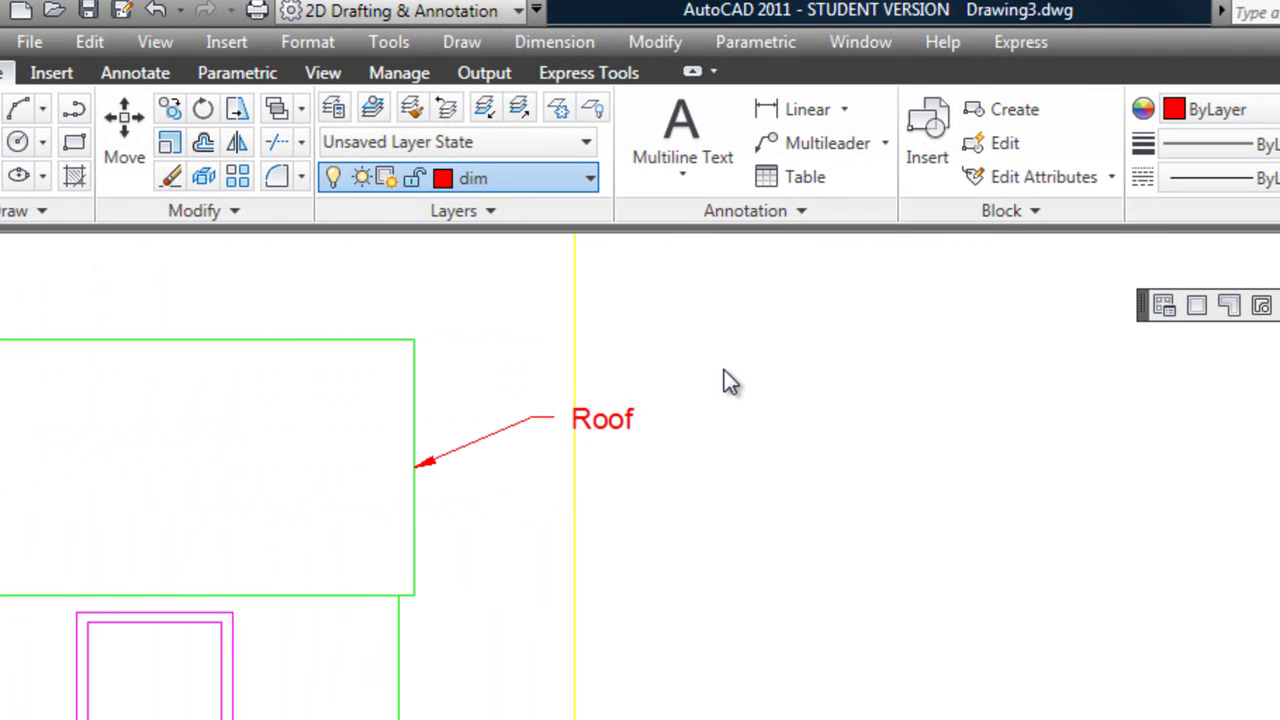
Move the "Roof" multileader onto the text layer and clear the selection
{"action": "left_click", "coordinate": [287, 416]}
{"action": "left_click", "coordinate": [776, 397]}
{"action": "left_click", "coordinate": [617, 423]}
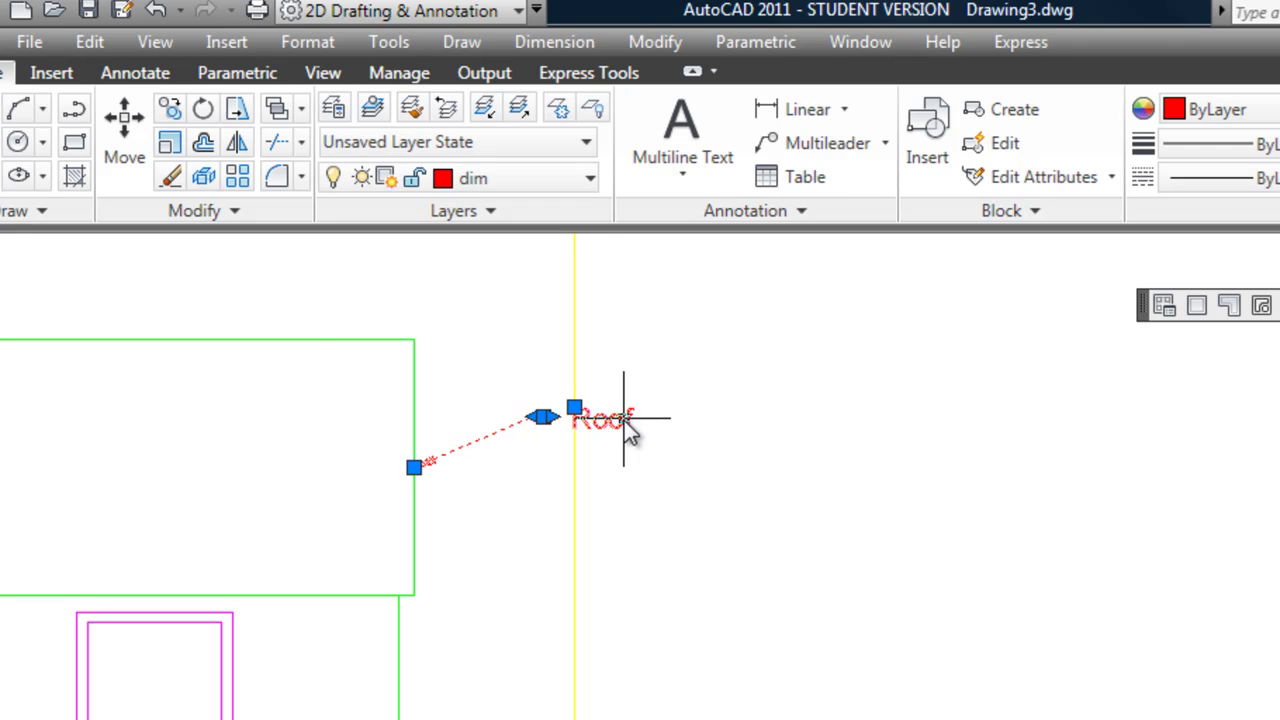
{"action": "left_click", "coordinate": [545, 180]}
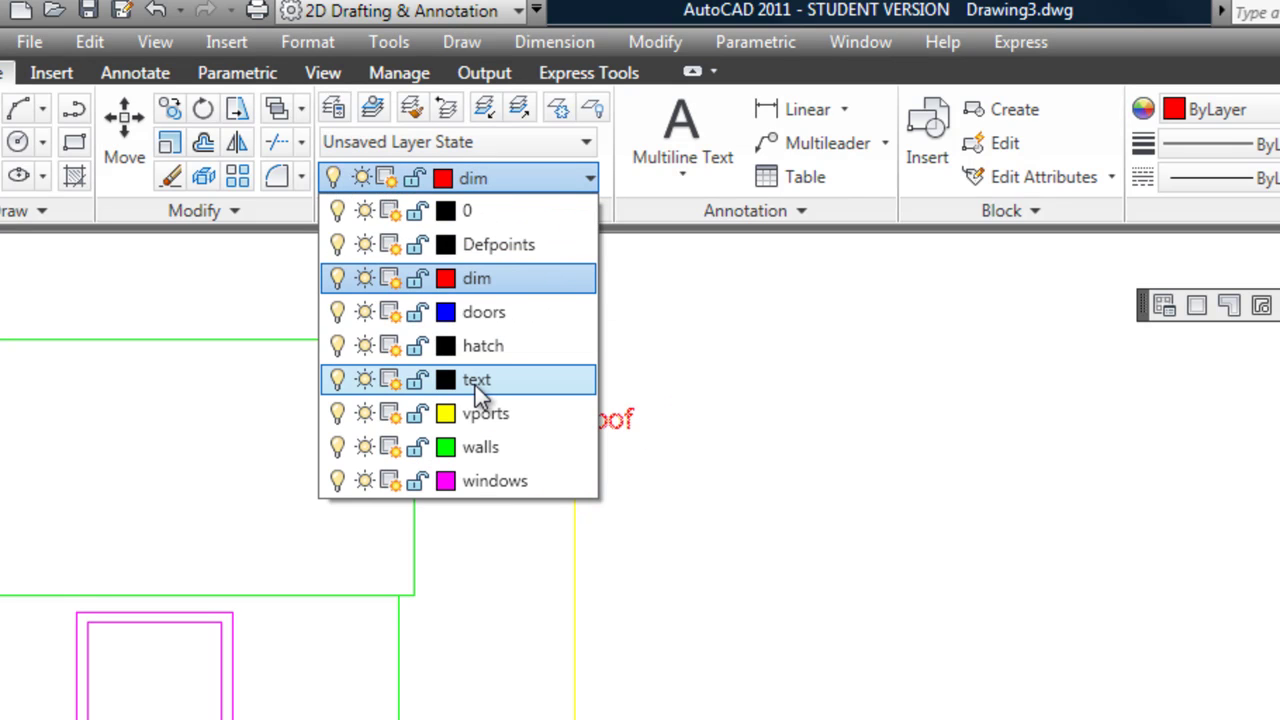
{"action": "left_click", "coordinate": [475, 385]}
{"action": "key", "text": "Escape"}
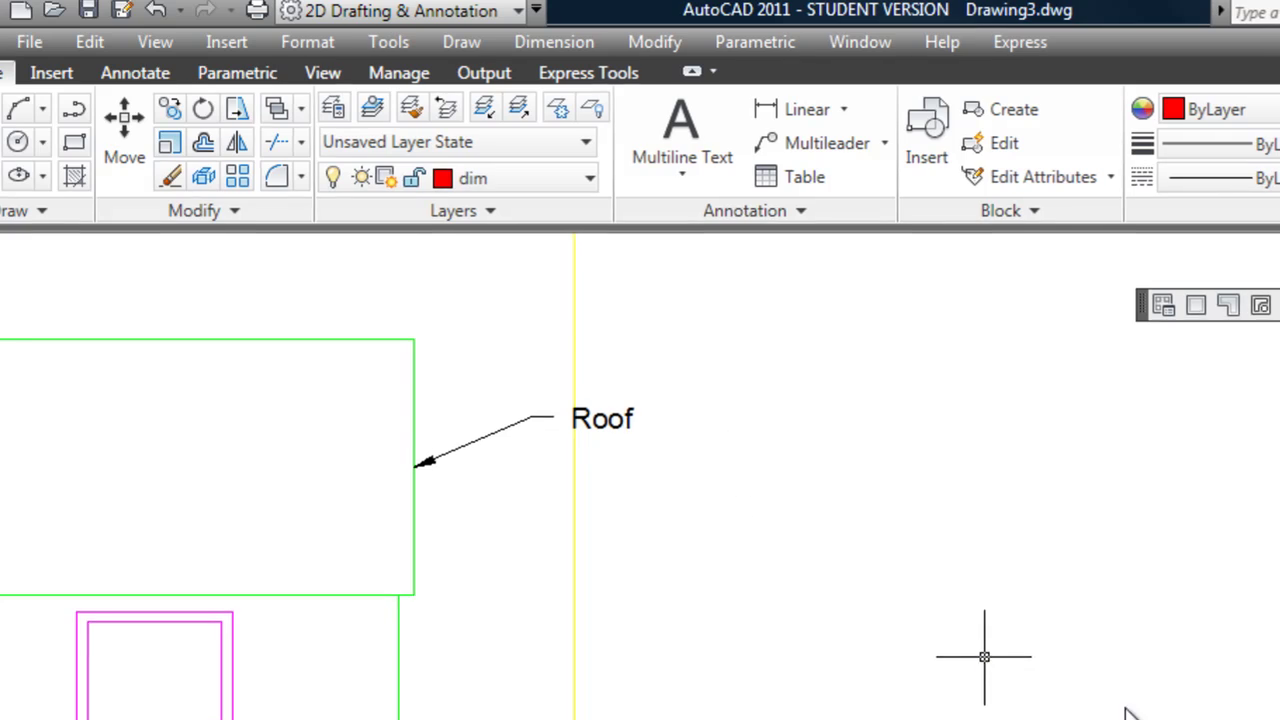
Make text the current layer for filling in the title block
{"action": "middle_click_drag", "start_coordinate": [965, 463], "coordinate": [768, 333]}
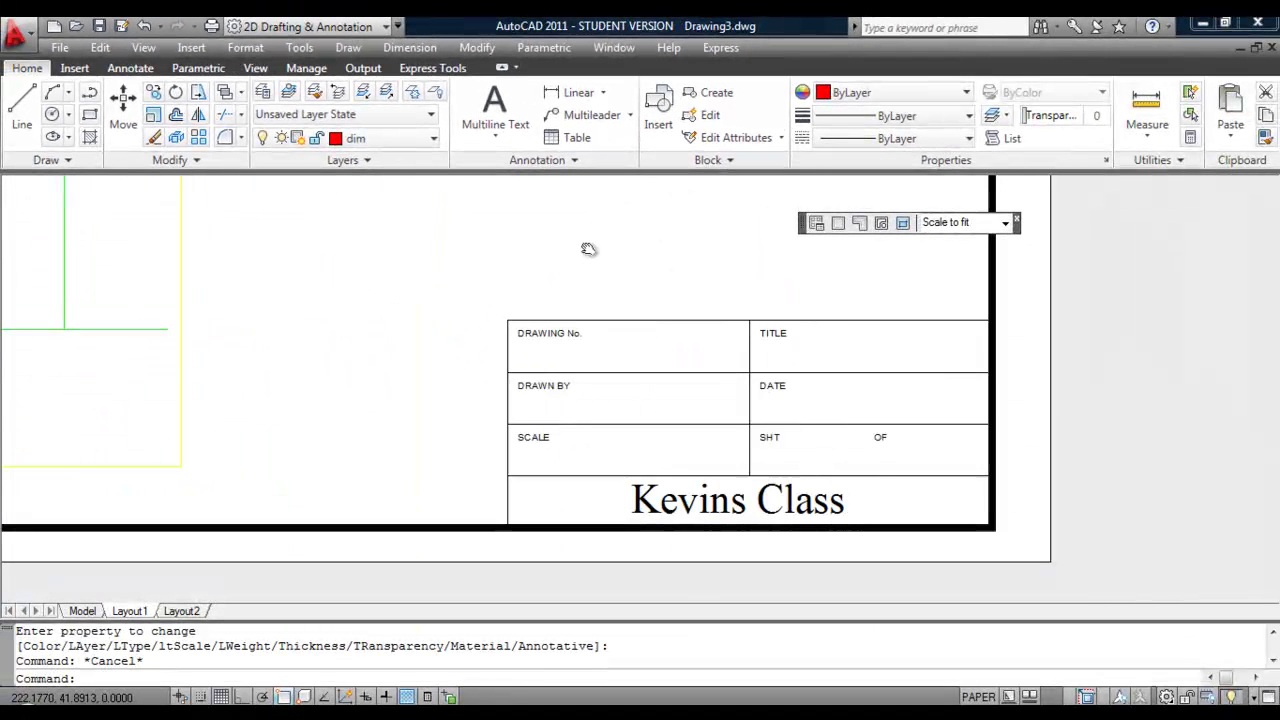
{"action": "middle_click_drag", "start_coordinate": [588, 249], "coordinate": [617, 296]}
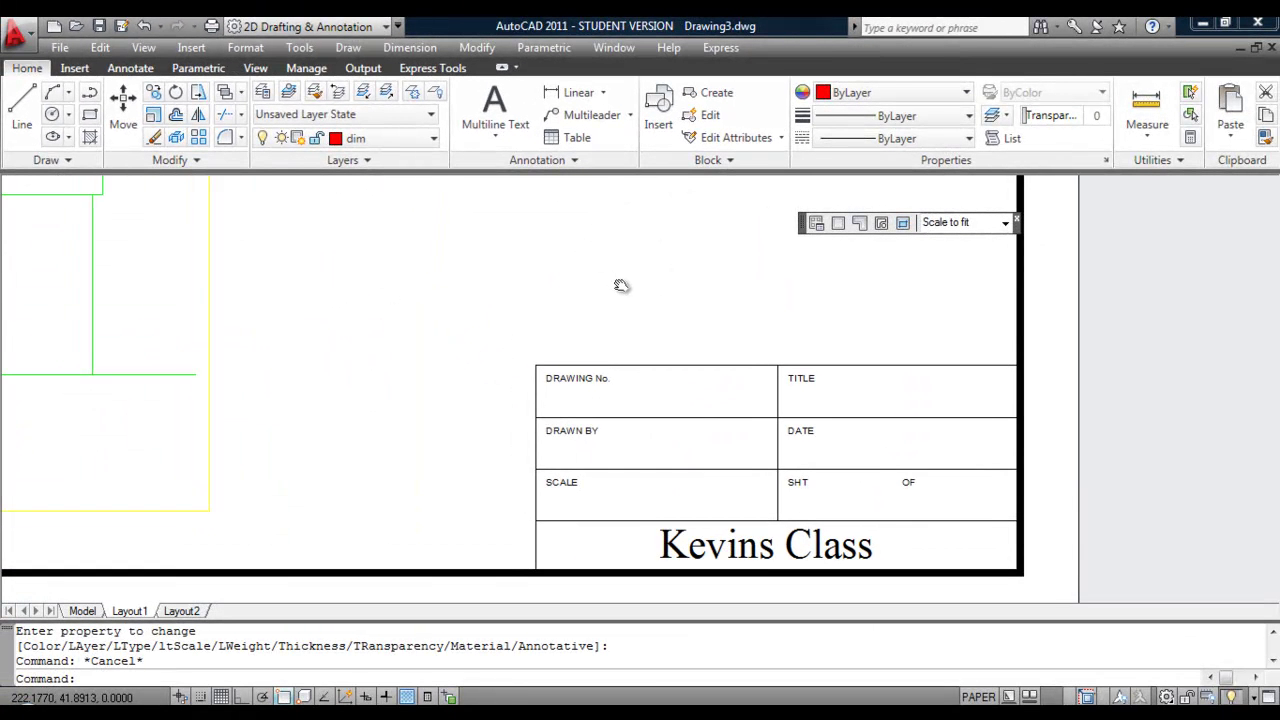
{"action": "left_click", "coordinate": [415, 143]}
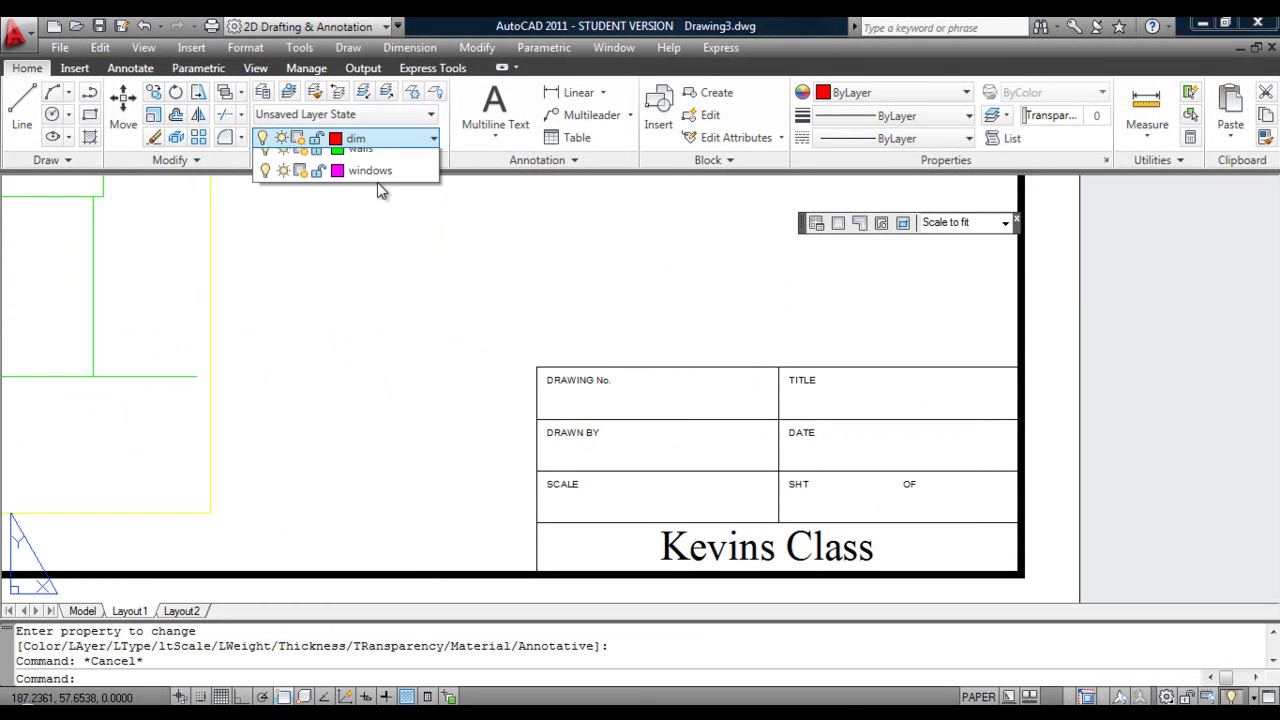
{"action": "left_click", "coordinate": [362, 272]}
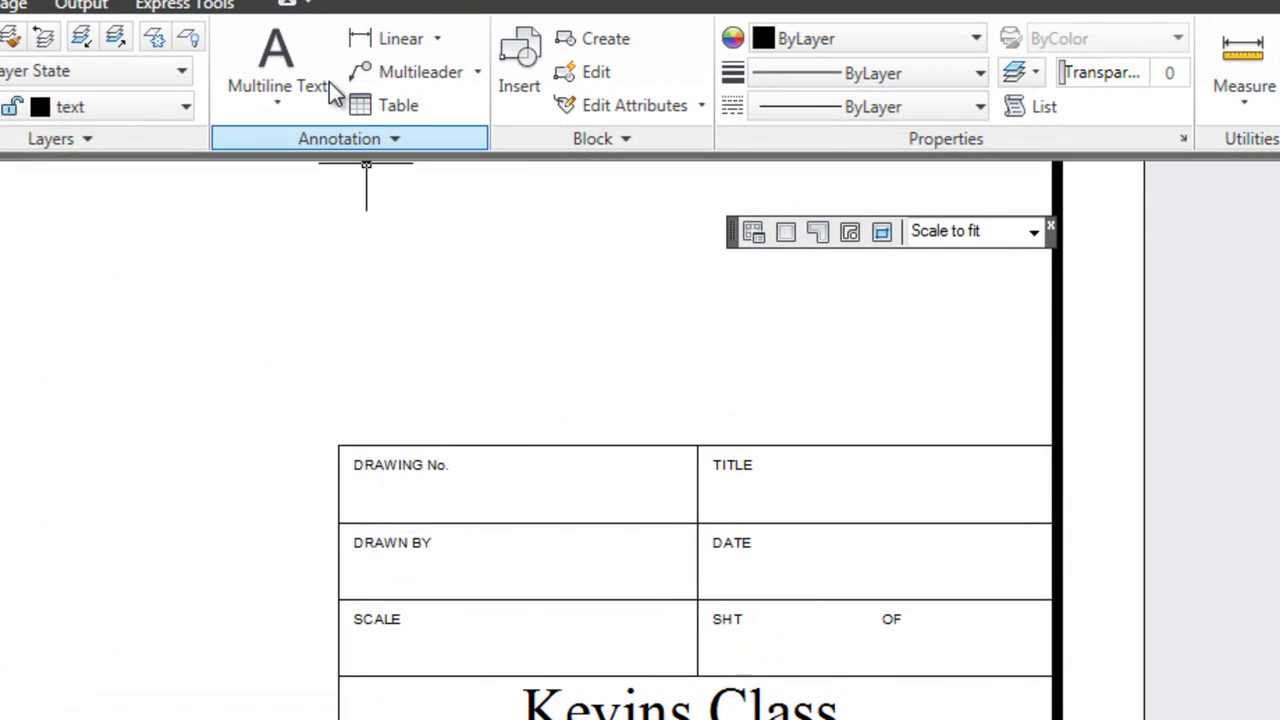
Place the single-line text "12345" in the title block's DRAWING No. cell, with height 2.5 and rotation 0
{"action": "left_click", "coordinate": [279, 104]}
{"action": "left_click", "coordinate": [294, 206]}
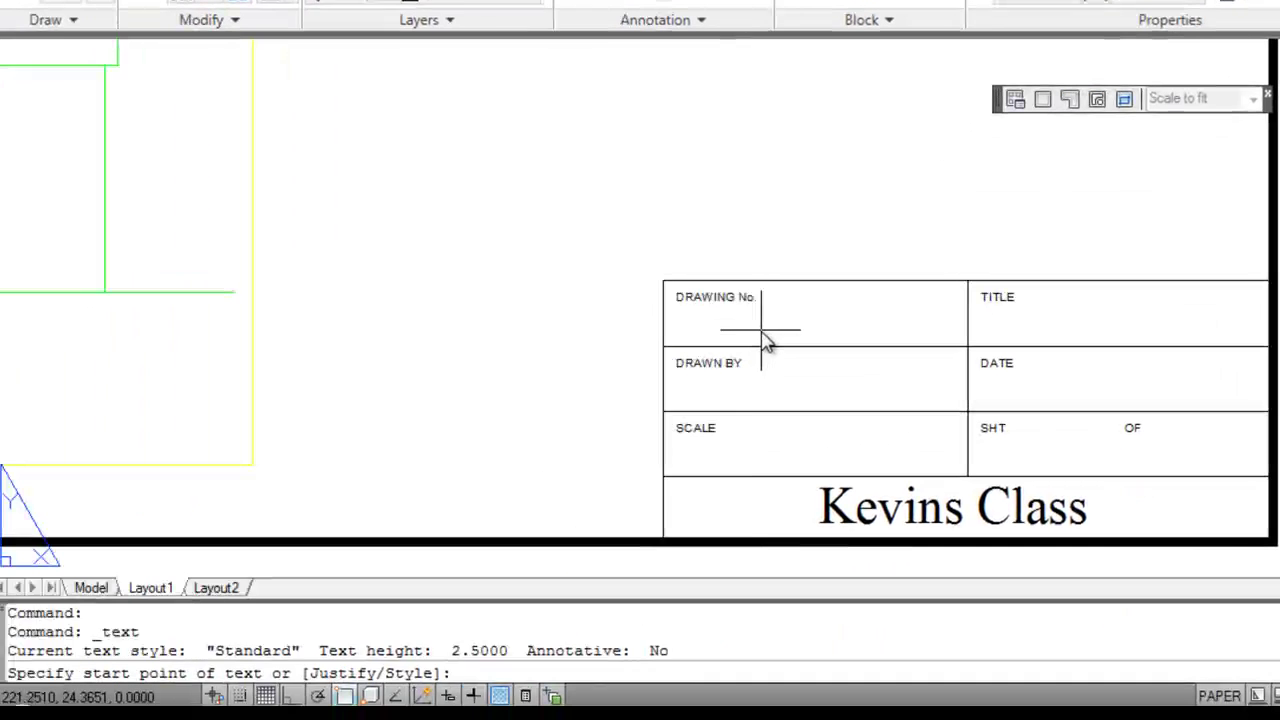
{"action": "left_click", "coordinate": [585, 436]}
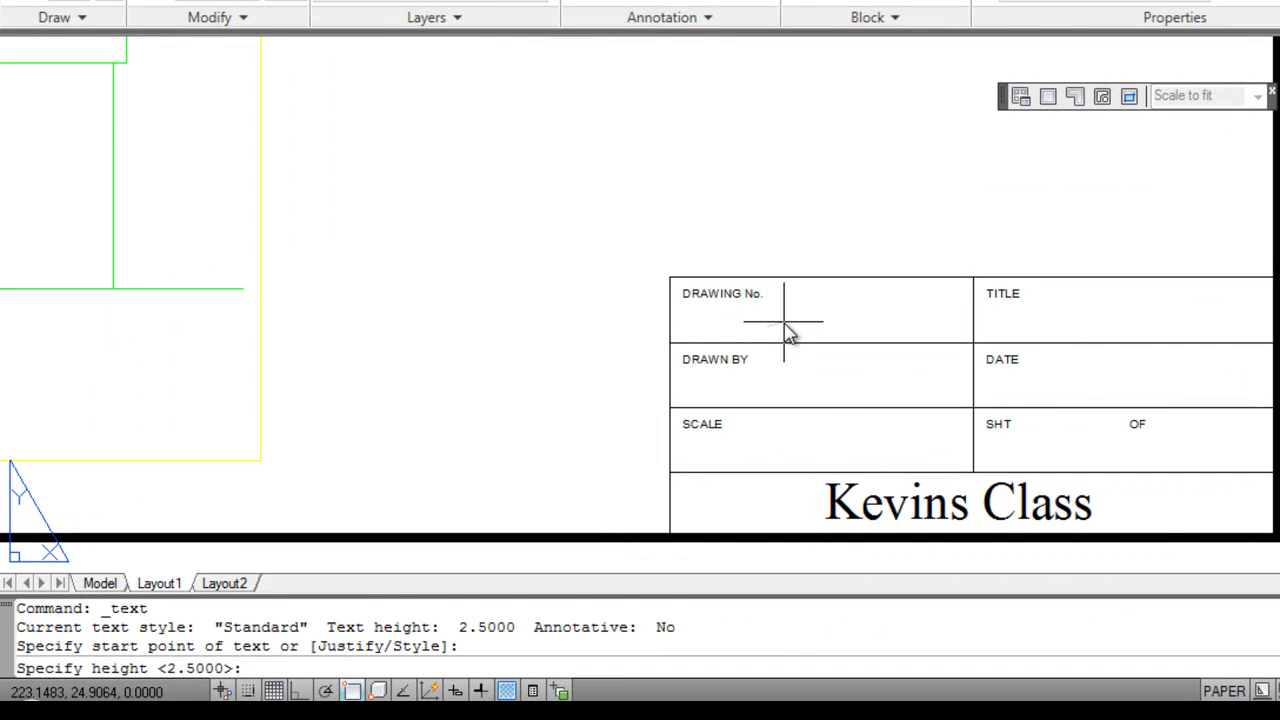
{"action": "key", "text": "Return"}
{"action": "key", "text": "Return"}
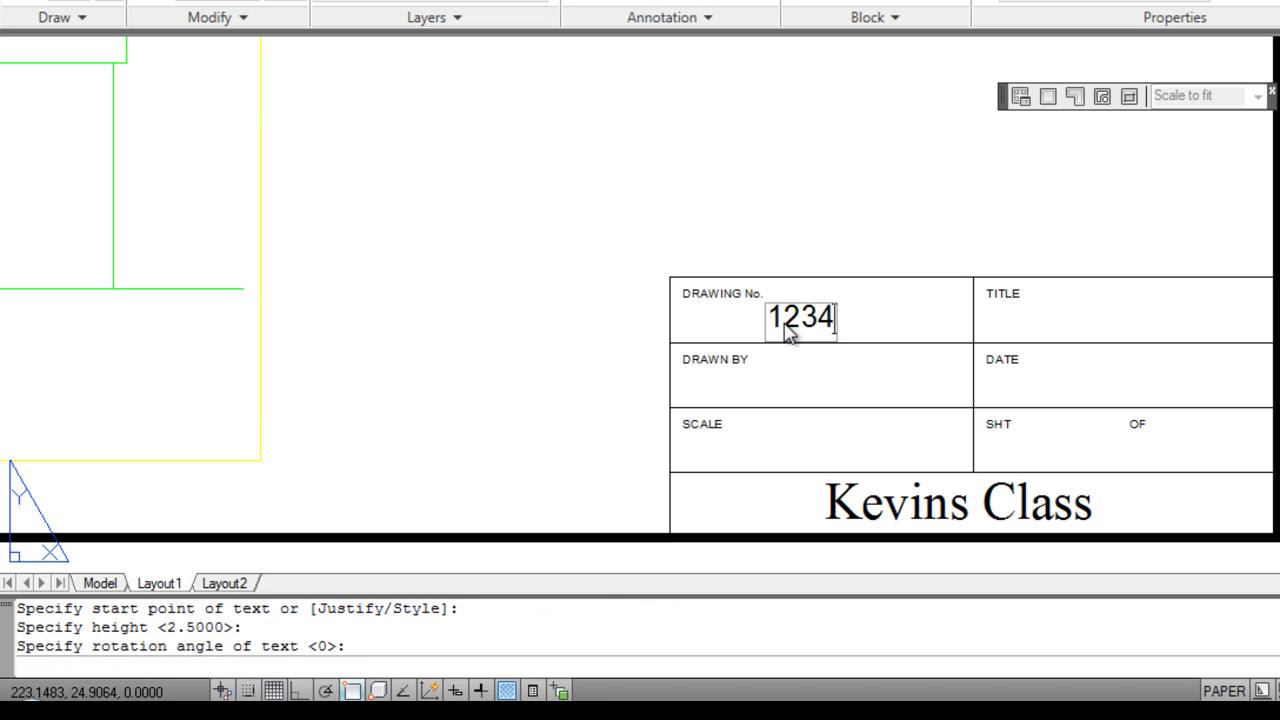
{"action": "key", "text": "Return"}
{"action": "key", "text": "Return"}
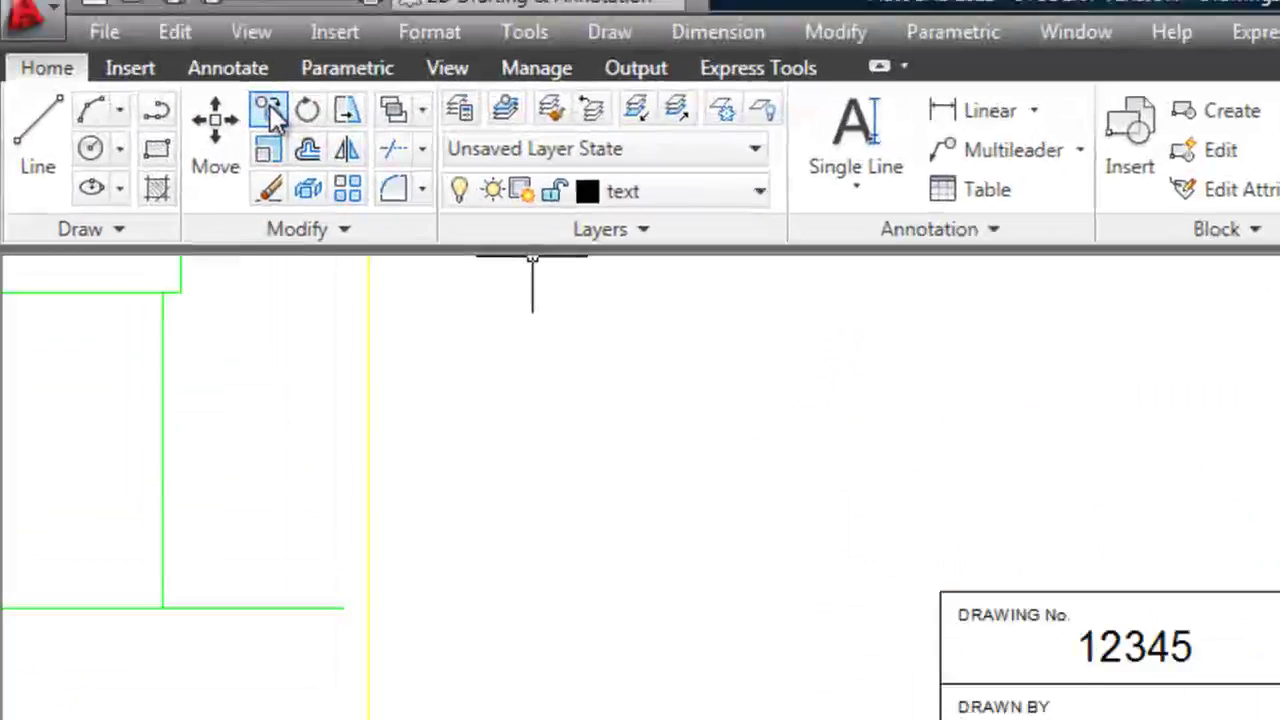
Copy the DRAWING No. text into the TITLE, DRAWN BY, DATE, SCALE and SHT cells, using the cells' upper-left corners as reference points
{"action": "left_click", "coordinate": [268, 110]}
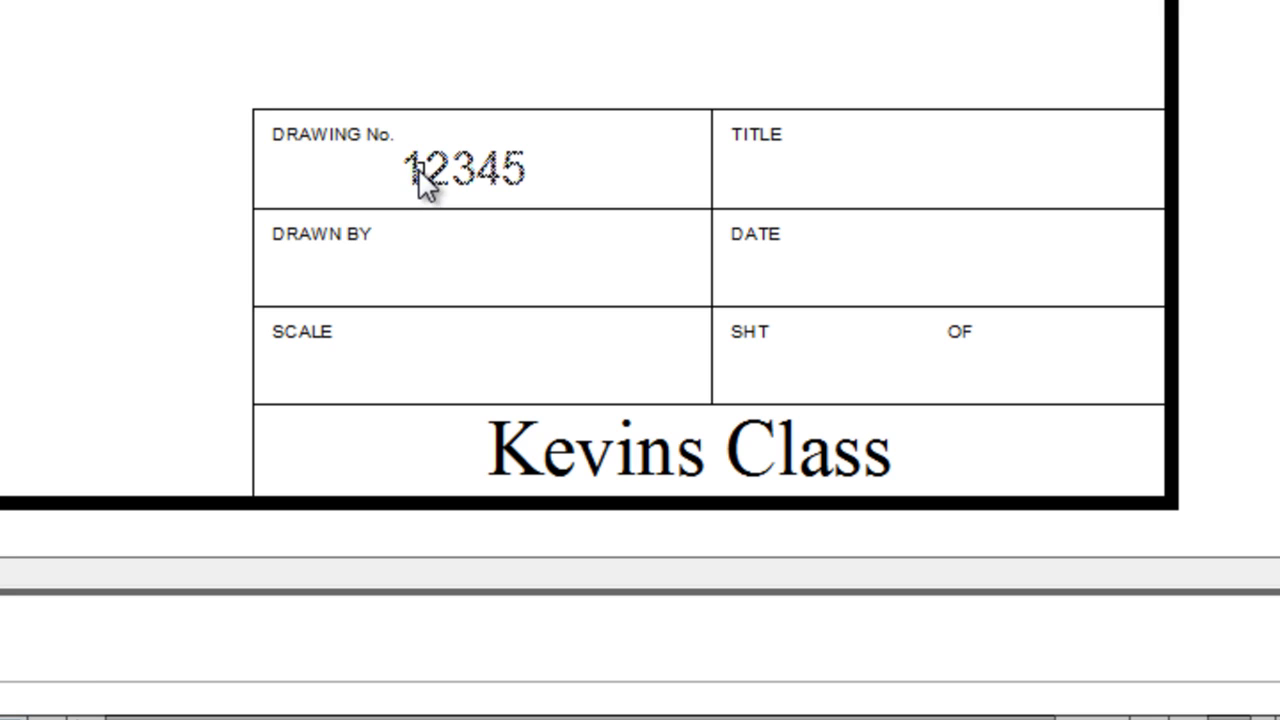
{"action": "type", "text": "co"}
{"action": "key", "text": "Return"}
{"action": "left_click", "coordinate": [253, 108]}
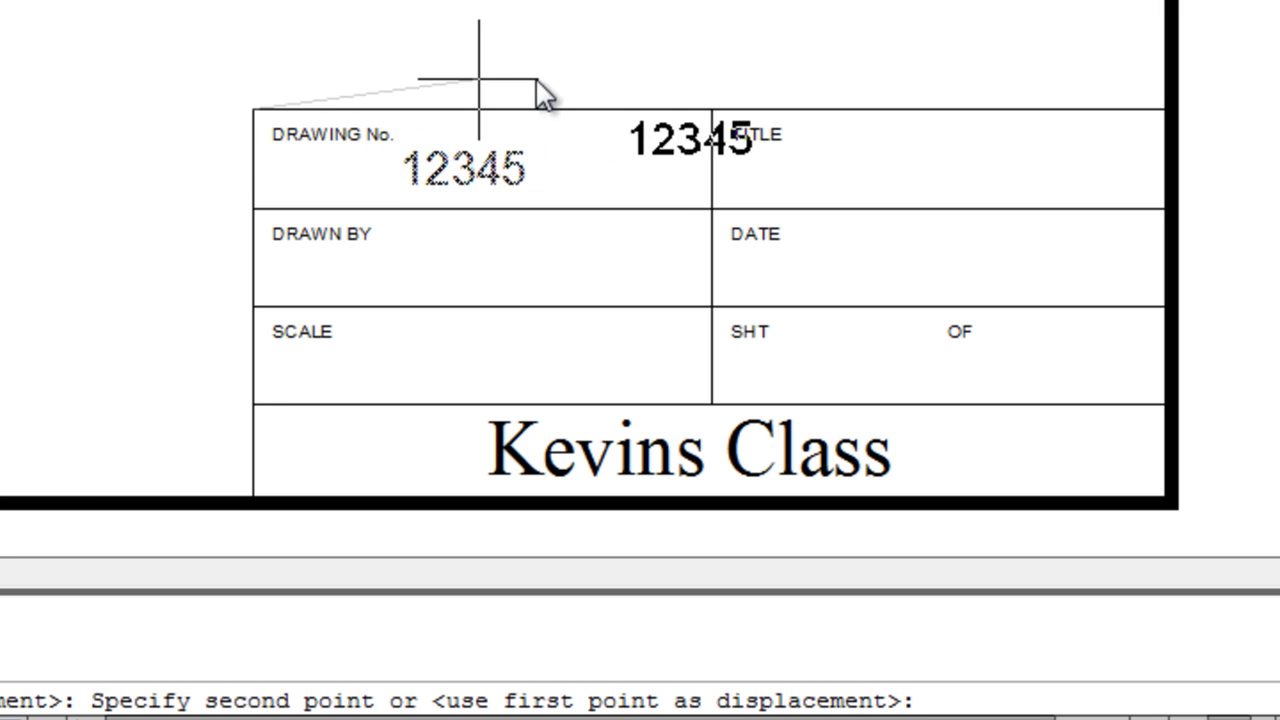
{"action": "left_click", "coordinate": [698, 109]}
{"action": "left_click", "coordinate": [288, 212]}
{"action": "left_click", "coordinate": [700, 212]}
{"action": "left_click", "coordinate": [290, 305]}
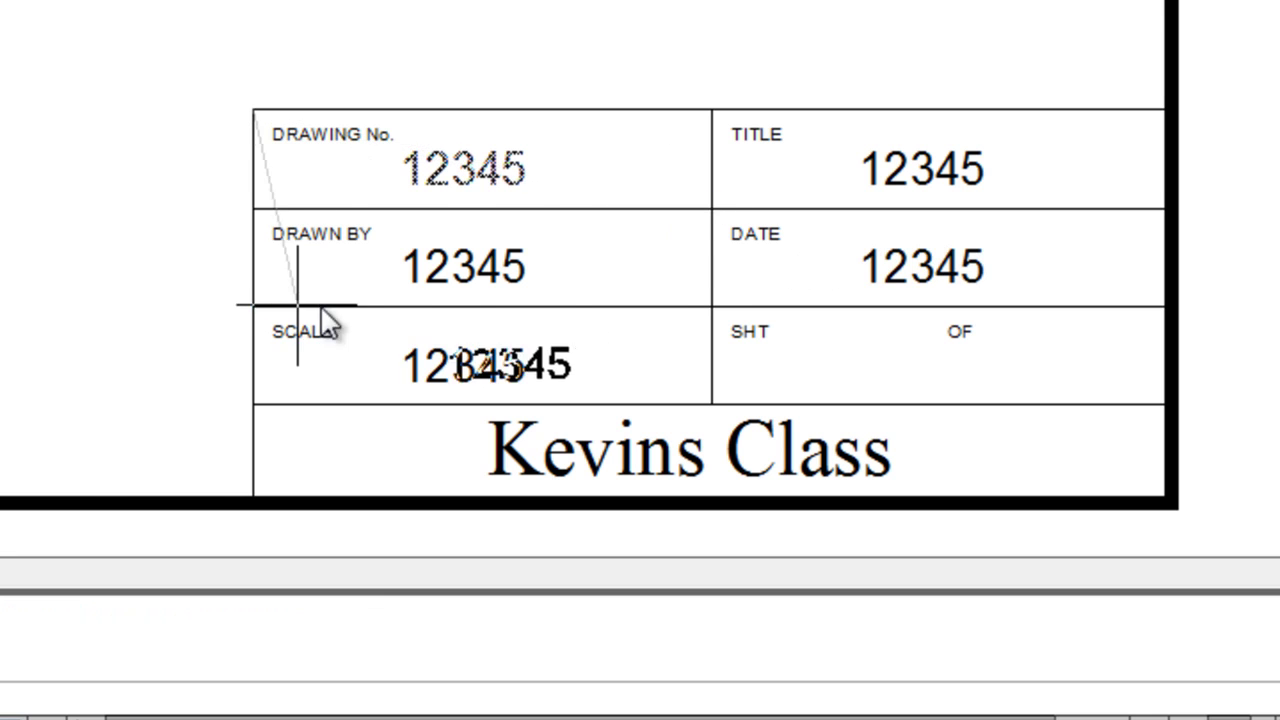
{"action": "left_click", "coordinate": [706, 305]}
{"action": "key", "text": "Escape"}
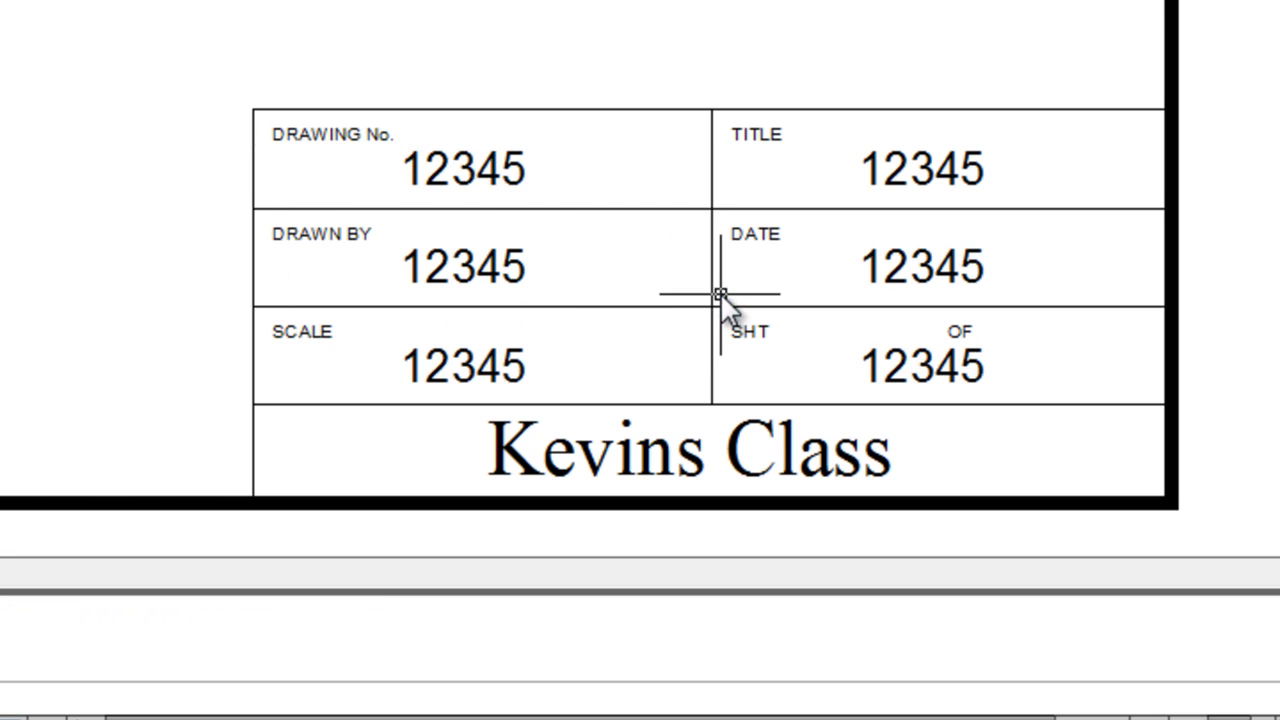
Replace the text in the TITLE cell with "House Views"
{"action": "double_click", "coordinate": [903, 163]}
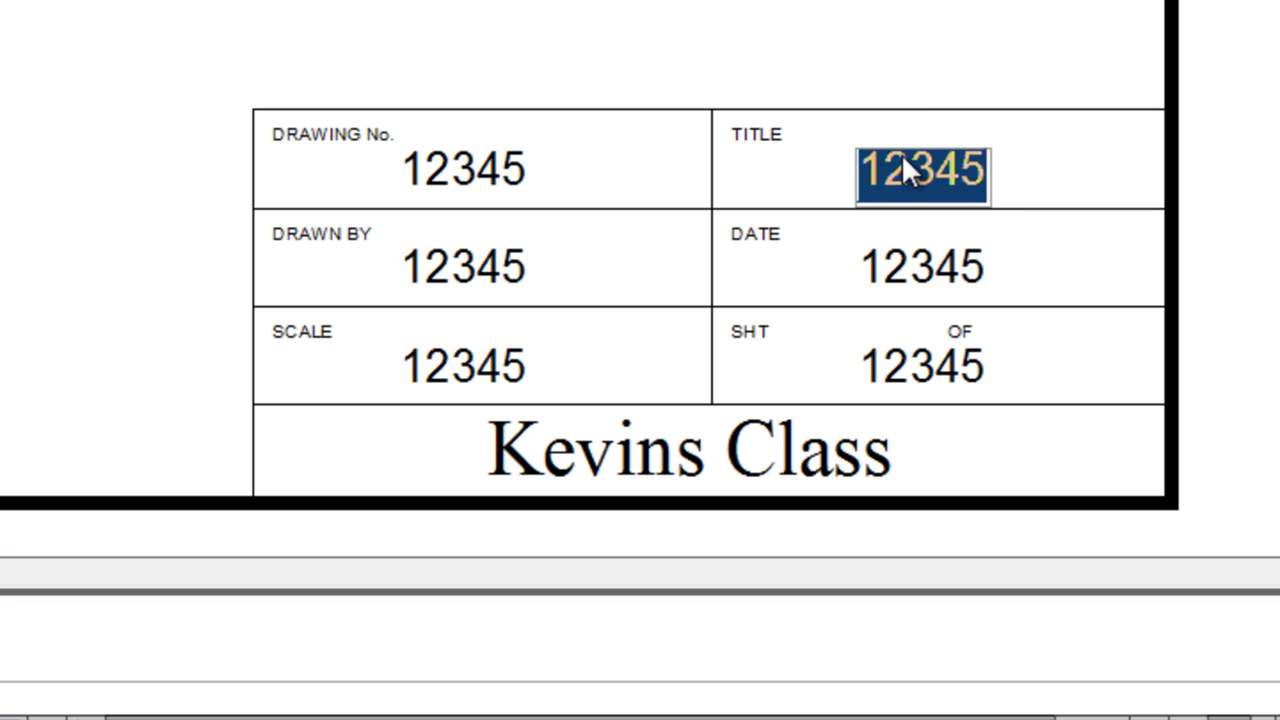
{"action": "type", "text": "Ho"}
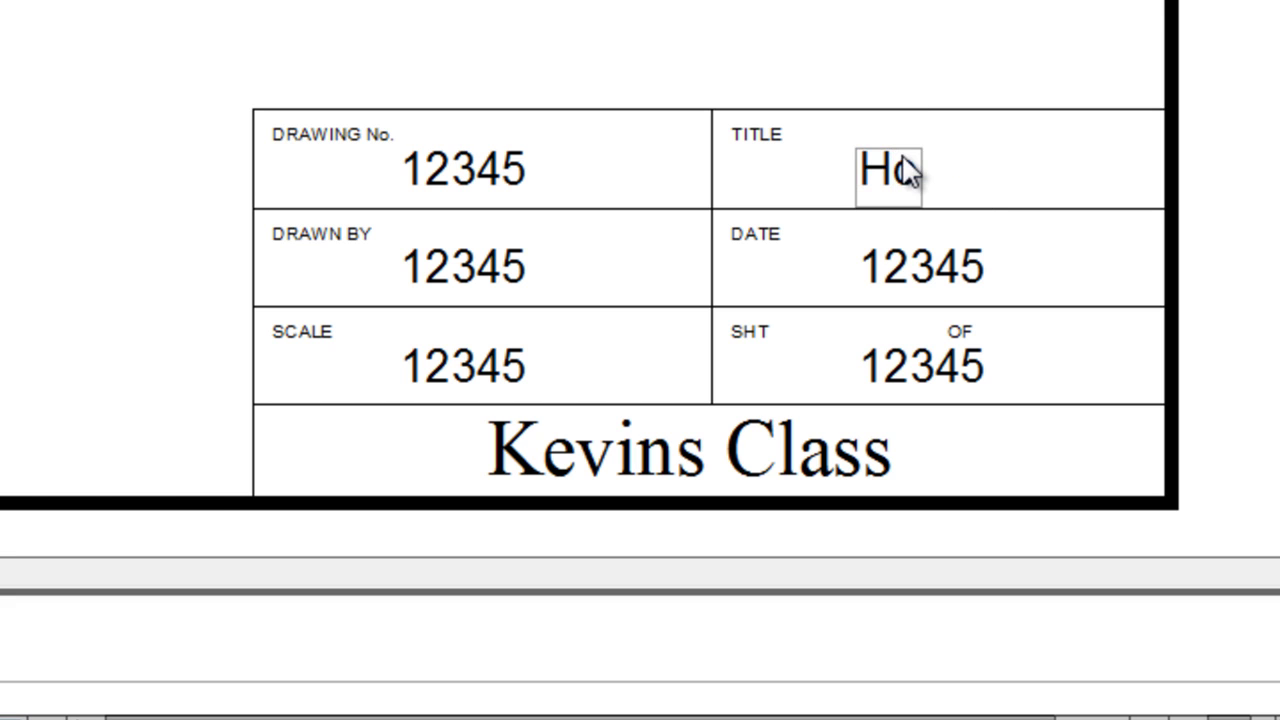
{"action": "type", "text": "use "}
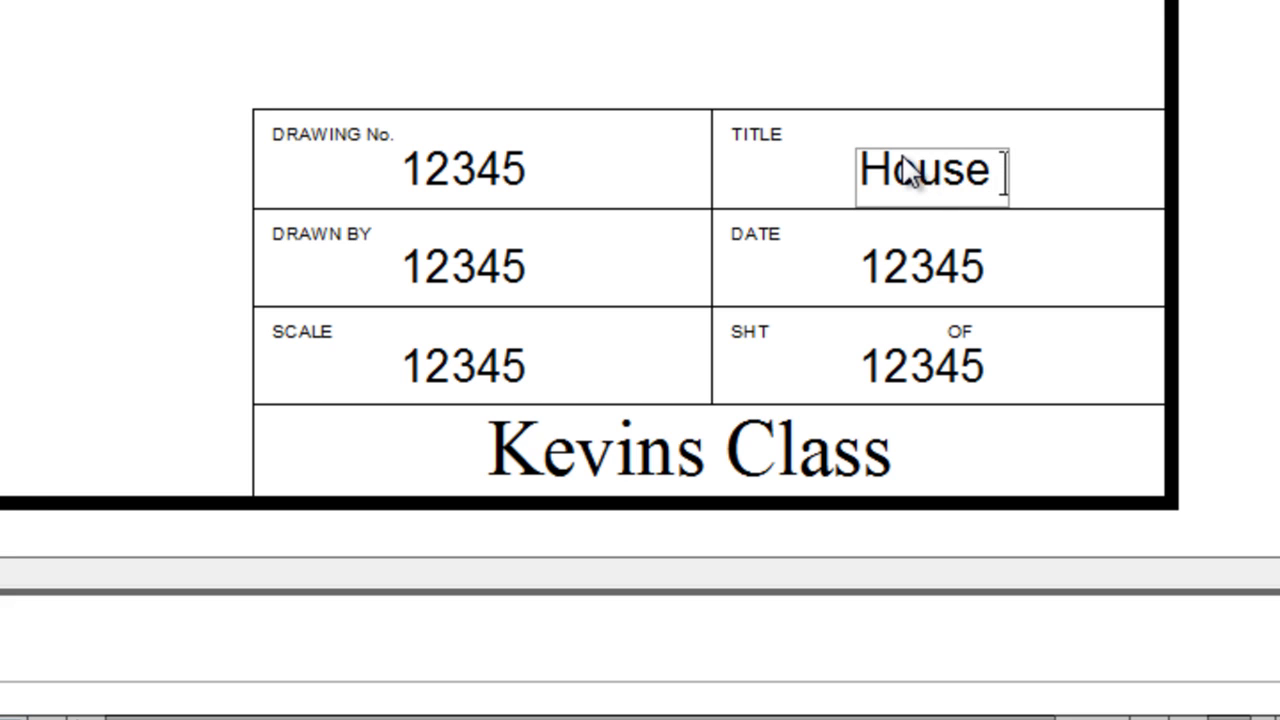
{"action": "type", "text": "Views"}
{"action": "key", "text": "Return"}
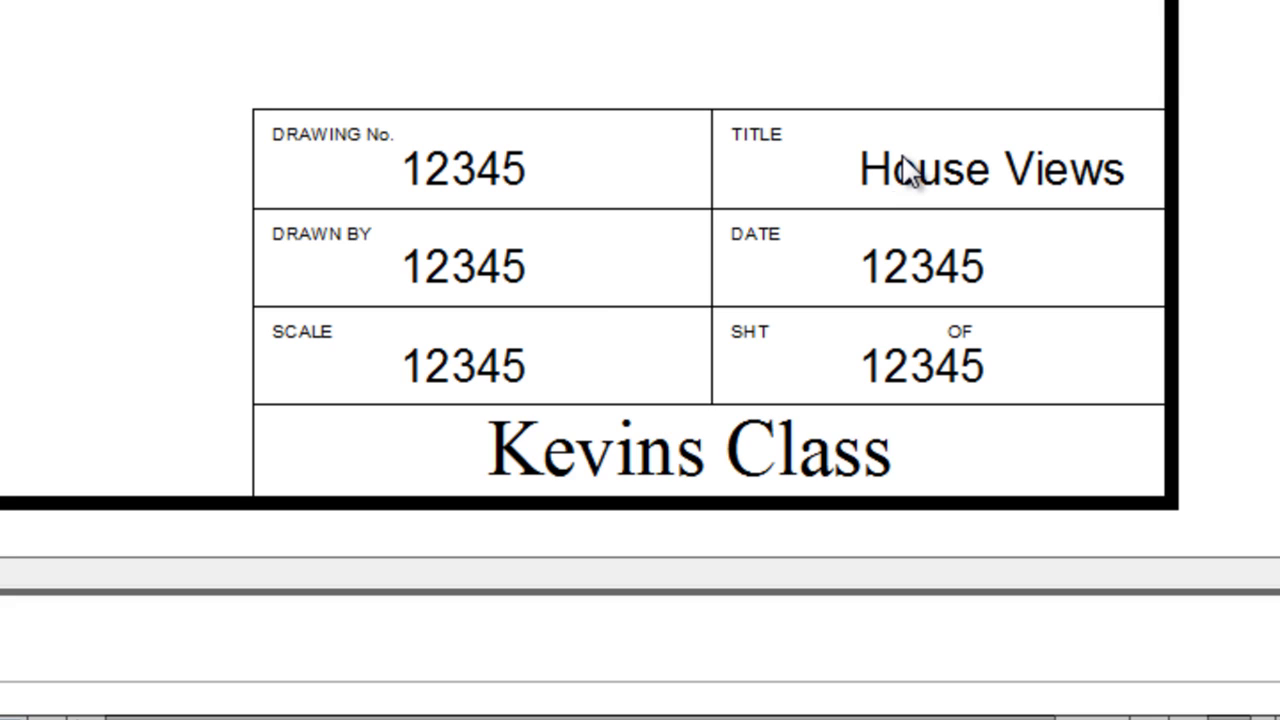
Replace the text in the DRAWN BY cell with "Your Name"
{"action": "left_click", "coordinate": [453, 263]}
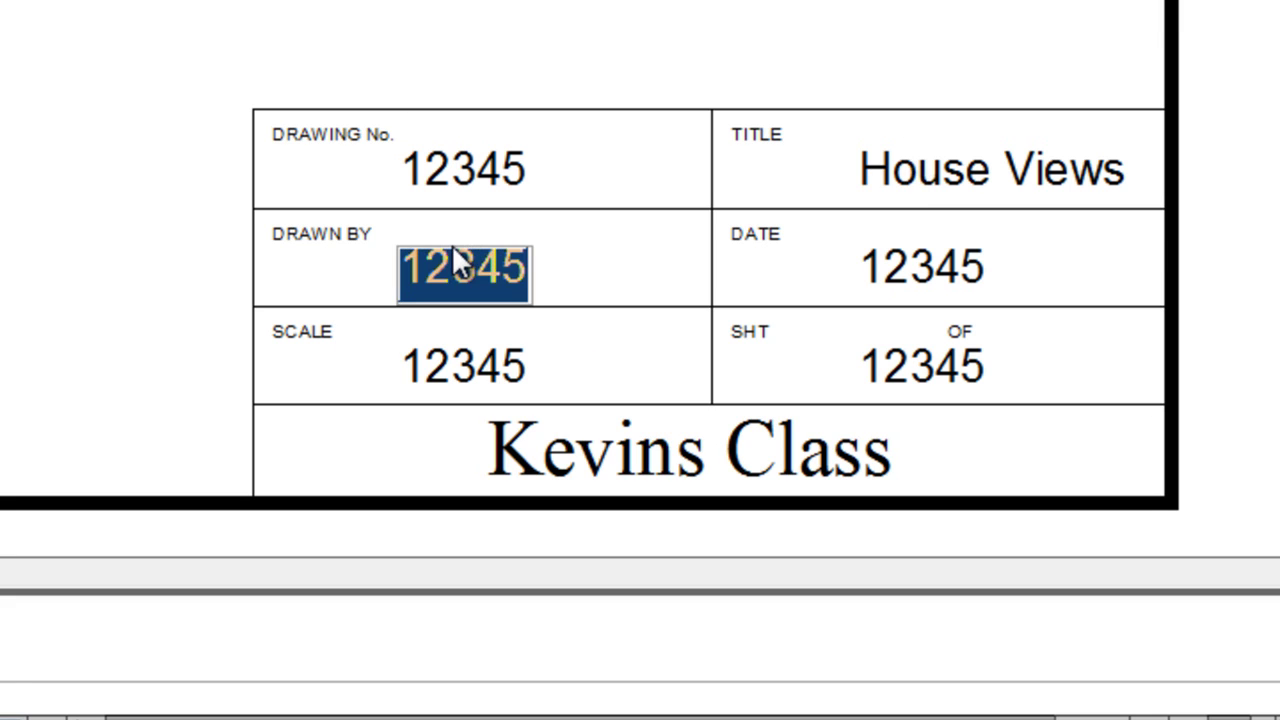
{"action": "type", "text": "Your Name"}
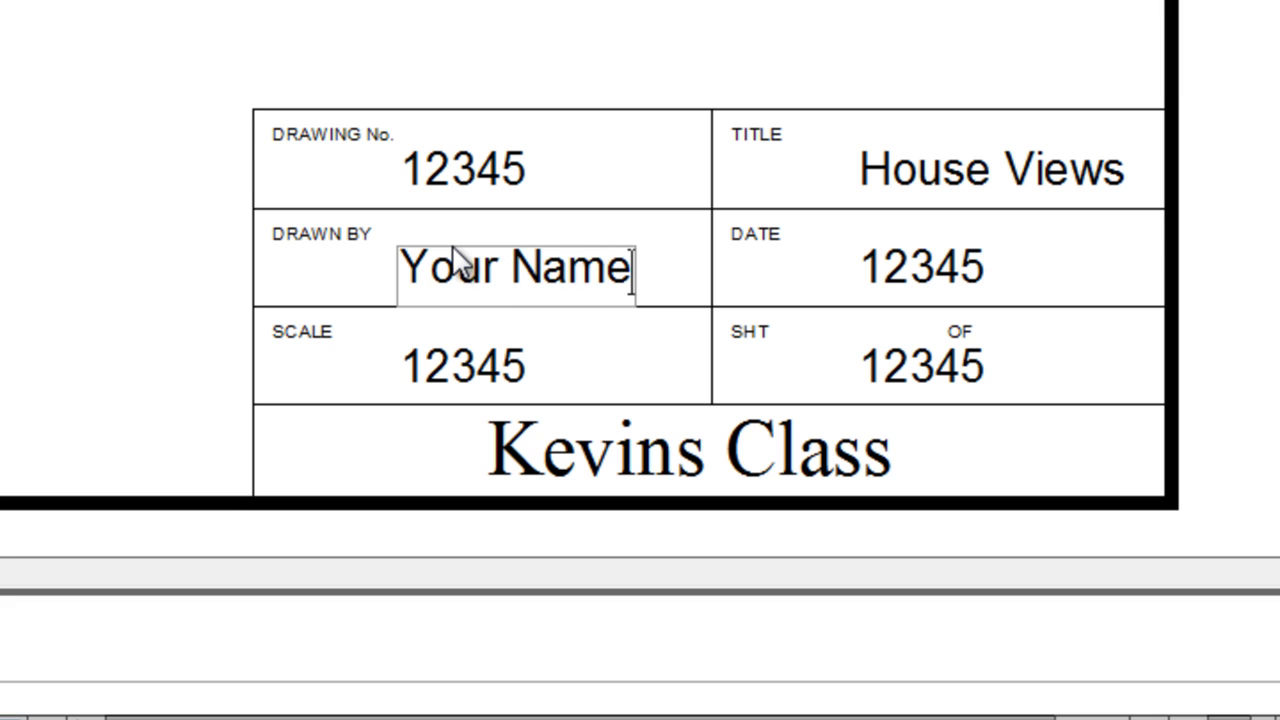
{"action": "key", "text": "Return"}
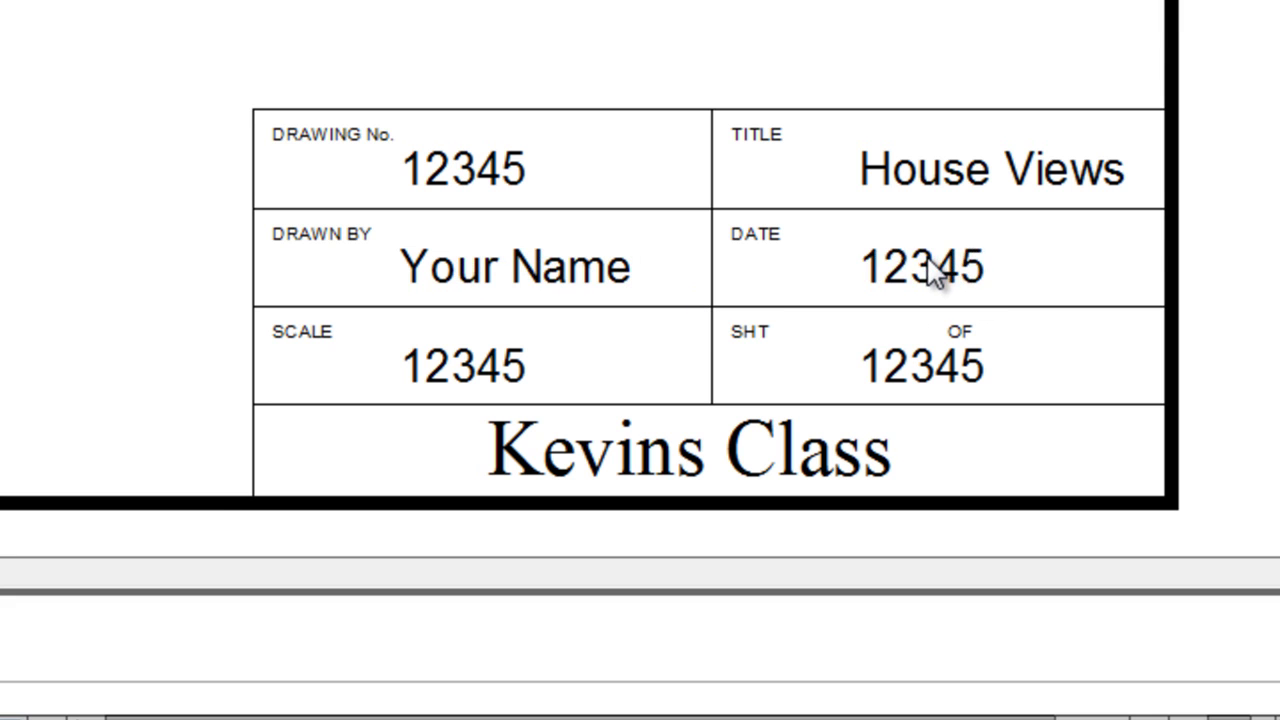
Pass over the DATE text without editing it and replace the text in the SHT cell with "1"
{"action": "double_click", "coordinate": [930, 268]}
{"action": "key", "text": "Return"}
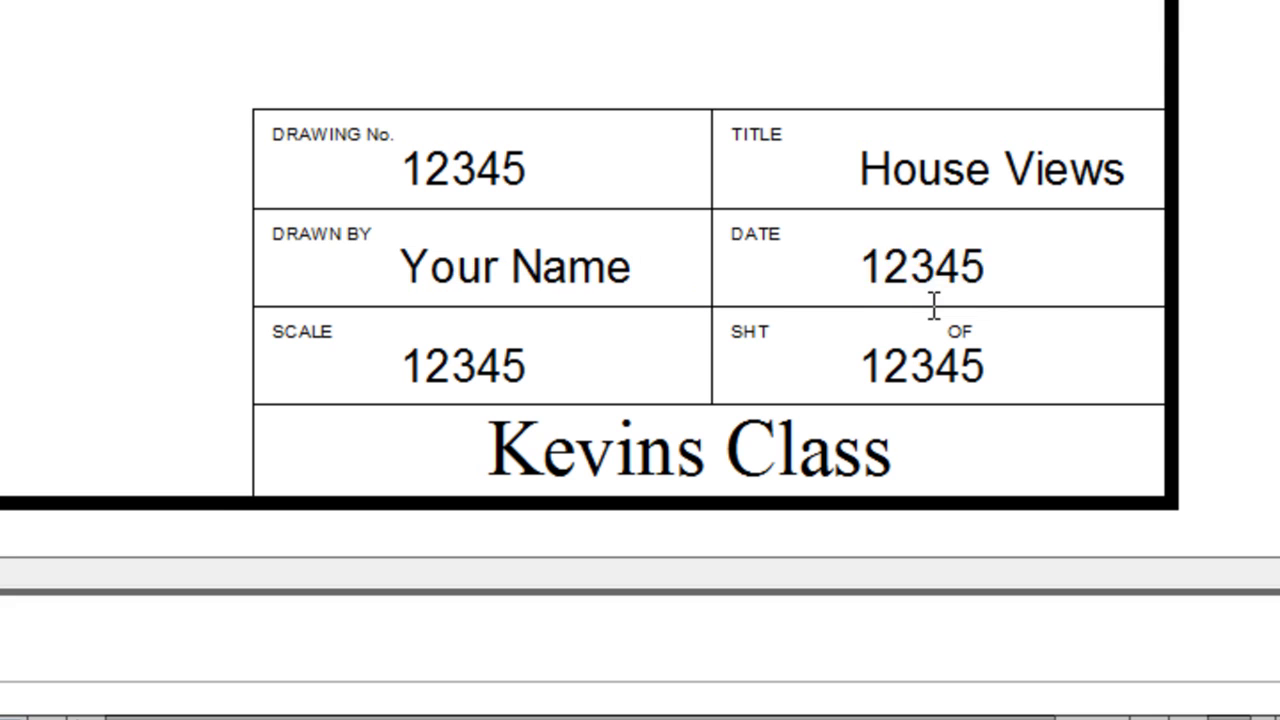
{"action": "double_click", "coordinate": [877, 360]}
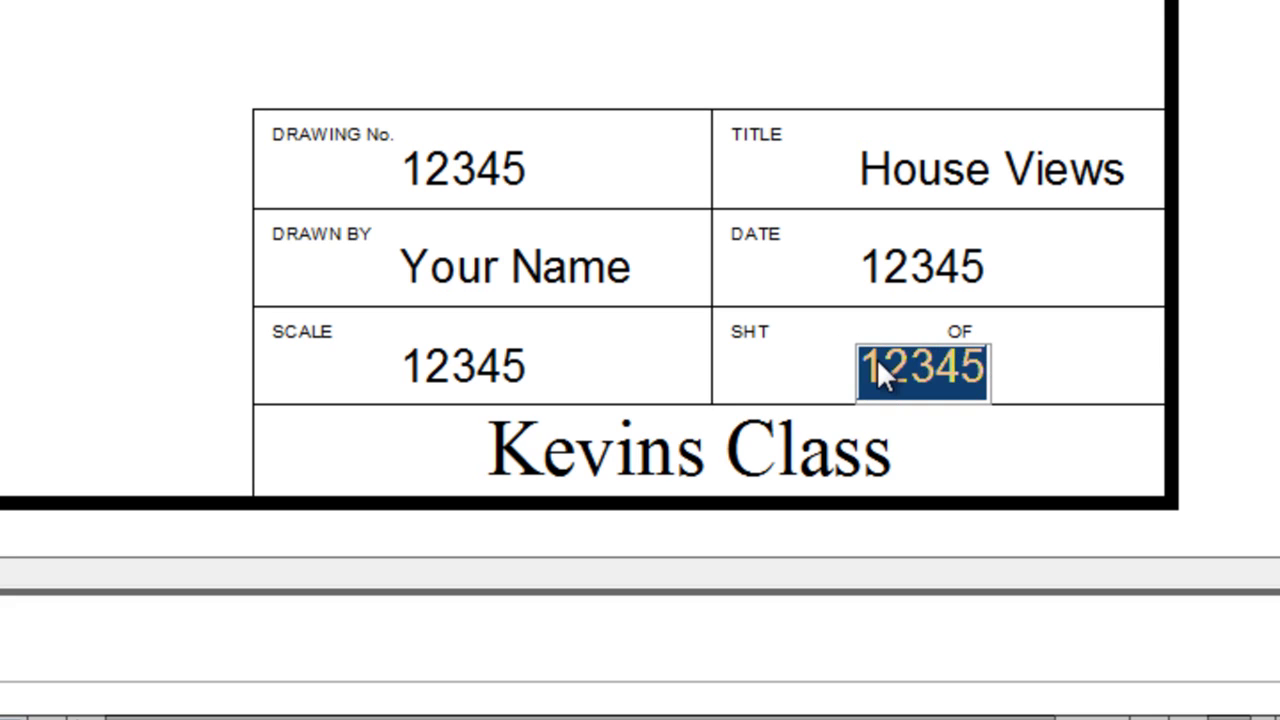
{"action": "type", "text": "1"}
{"action": "key", "text": "Return"}
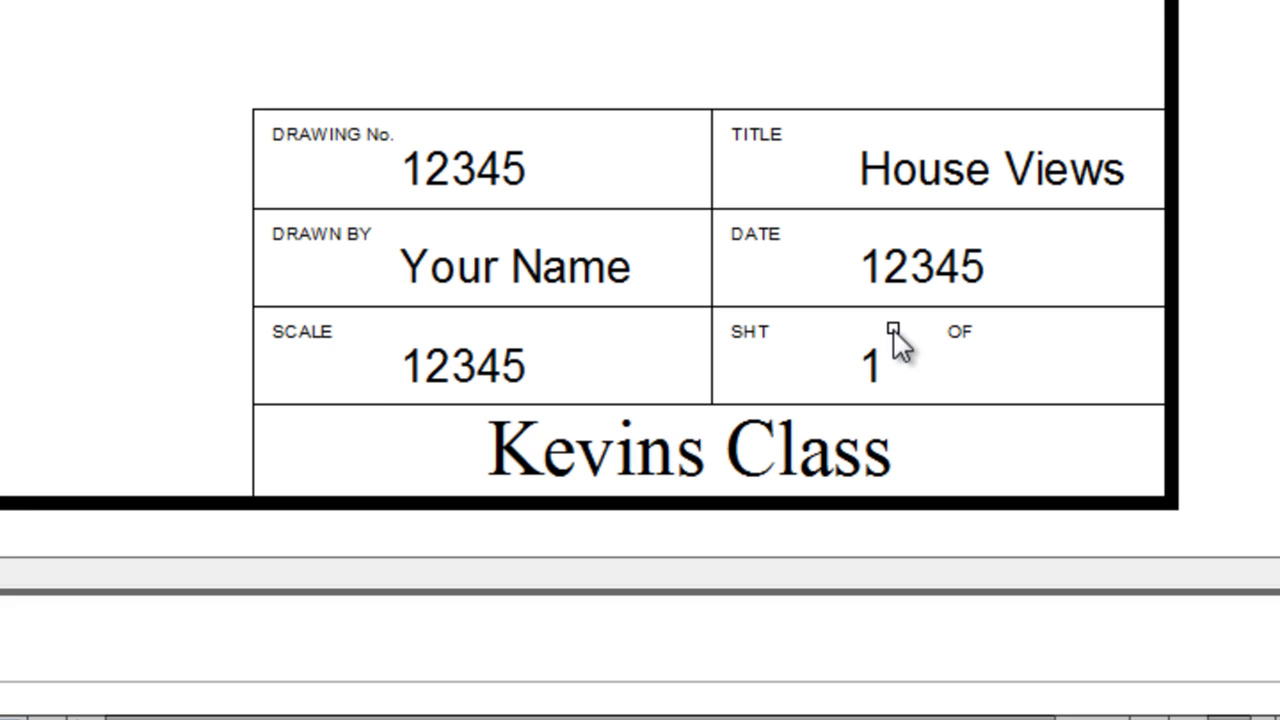
Copy the sheet number "1" horizontally with Ortho on, placing the copy beyond the OF label as the sheet total
{"action": "left_click", "coordinate": [869, 366]}
{"action": "type", "text": "co"}
{"action": "key", "text": "Return"}
{"action": "left_click", "coordinate": [648, 12]}
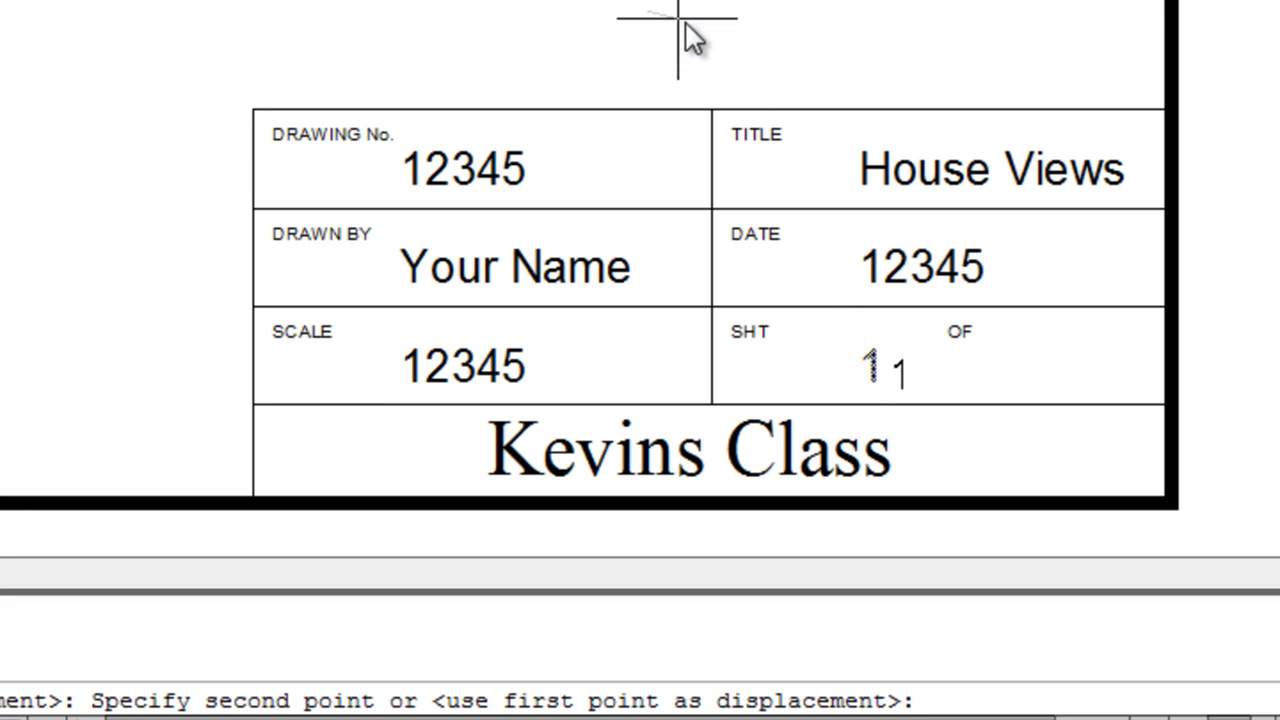
{"action": "key", "text": "F8"}
{"action": "left_click", "coordinate": [806, 12]}
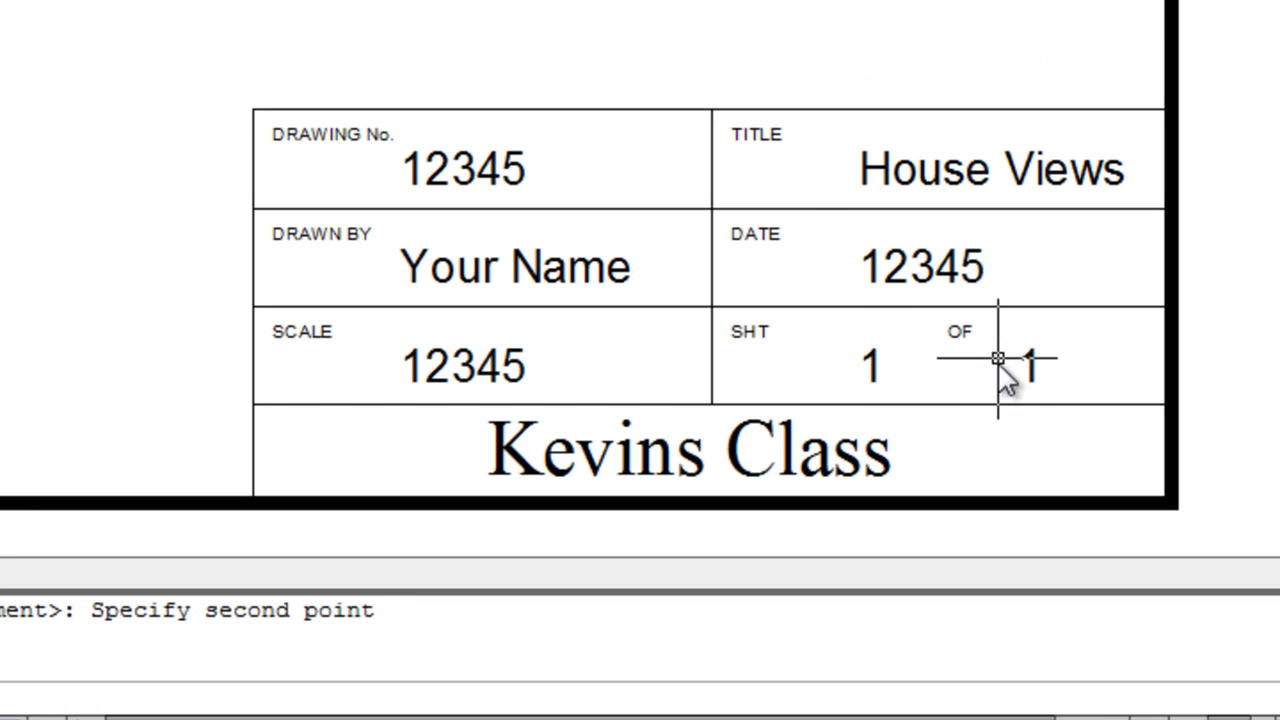
Copy the DRAWING No. value text with Ortho off, placing one copy below the plan's lower dimension row
{"action": "scroll", "coordinate": [385, 215], "scroll_direction": "down", "scroll_amount": 4}
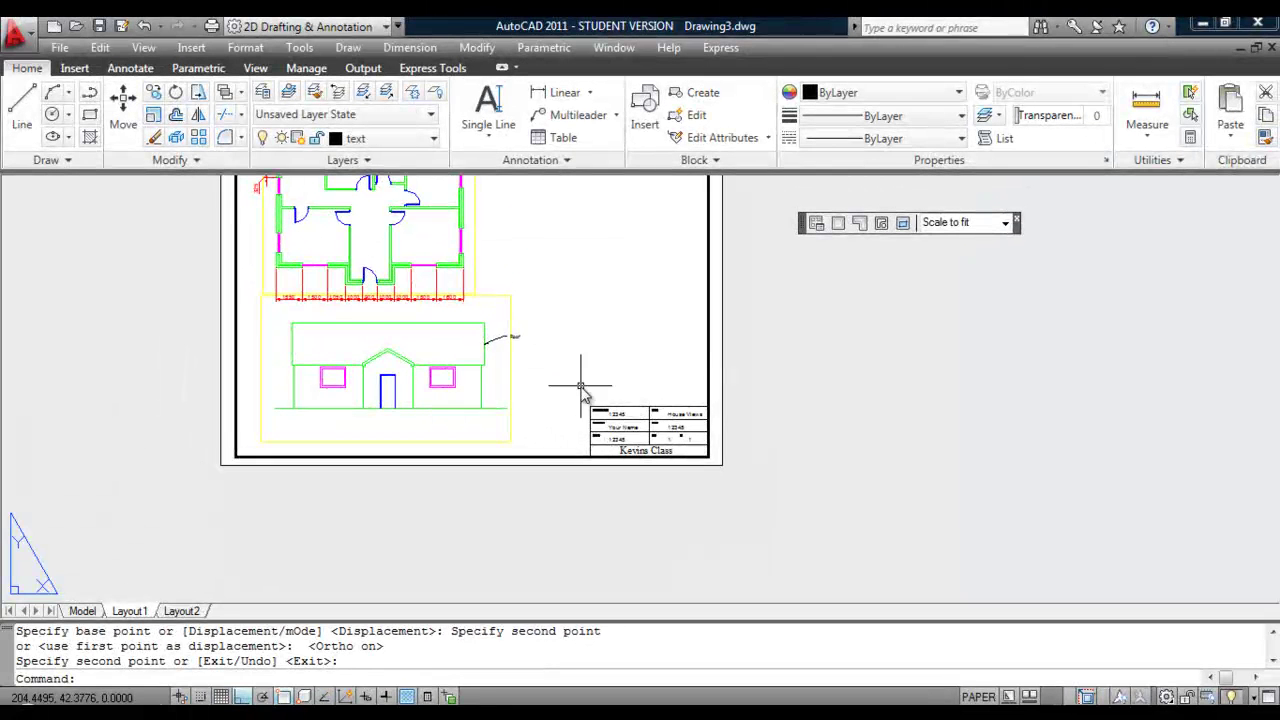
{"action": "middle_click_drag", "start_coordinate": [580, 385], "coordinate": [737, 443]}
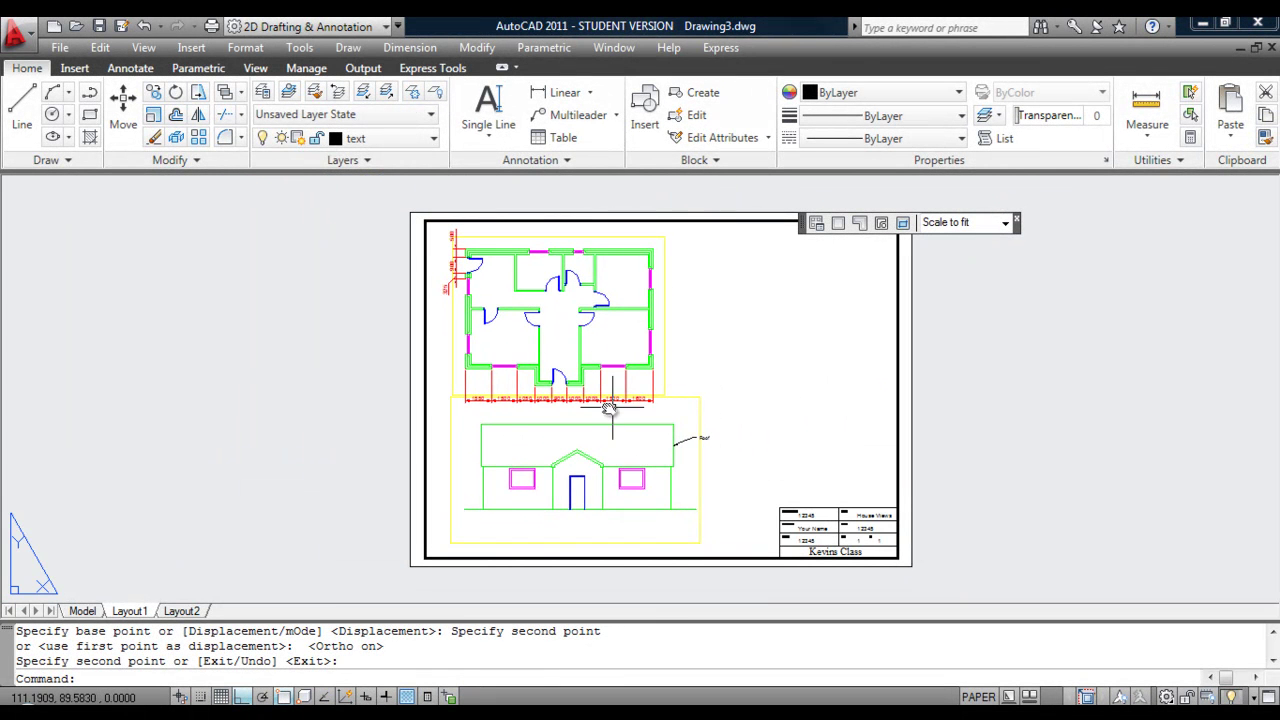
{"action": "scroll", "coordinate": [558, 400], "scroll_direction": "up", "scroll_amount": 5}
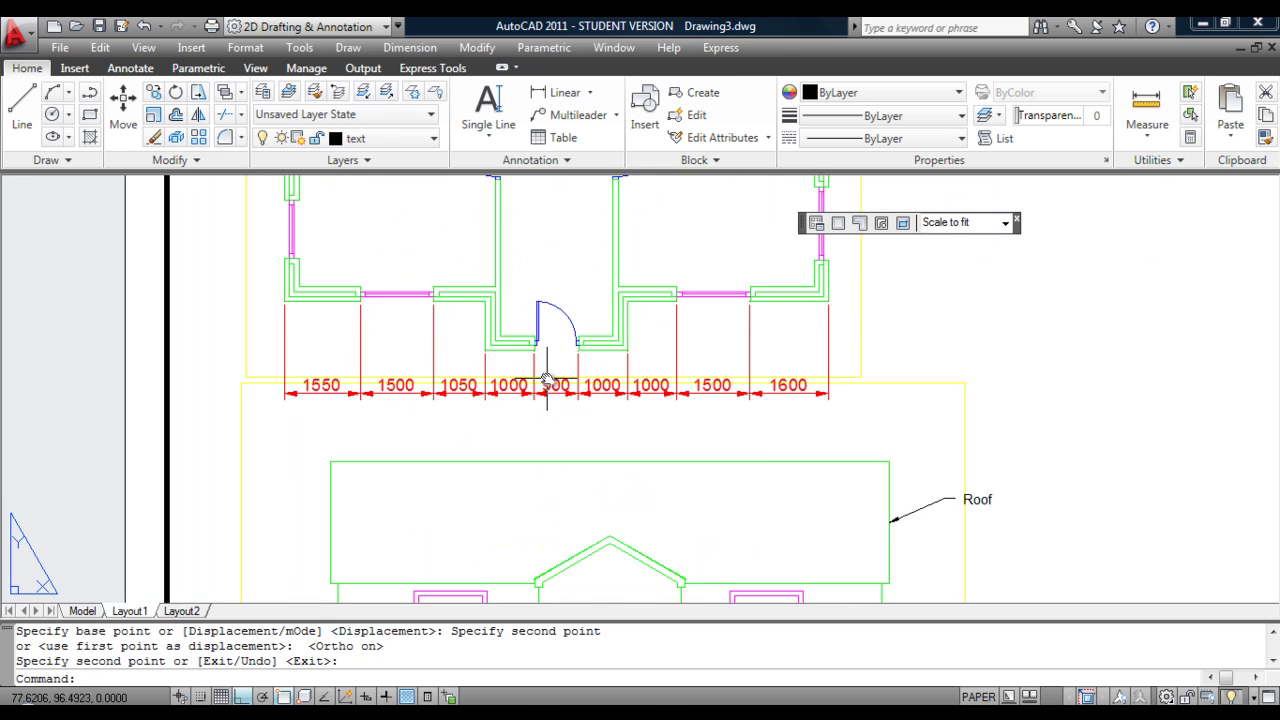
{"action": "scroll", "coordinate": [547, 383], "scroll_direction": "down", "scroll_amount": 2}
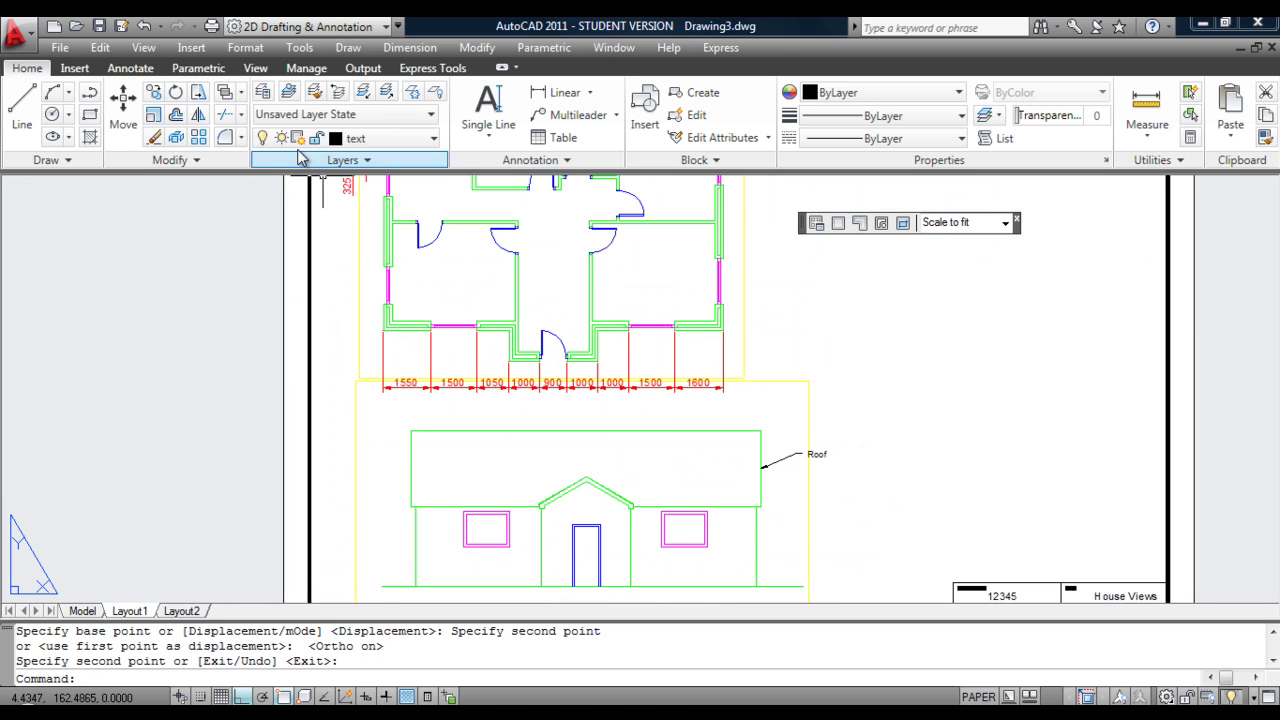
{"action": "left_click", "coordinate": [153, 93]}
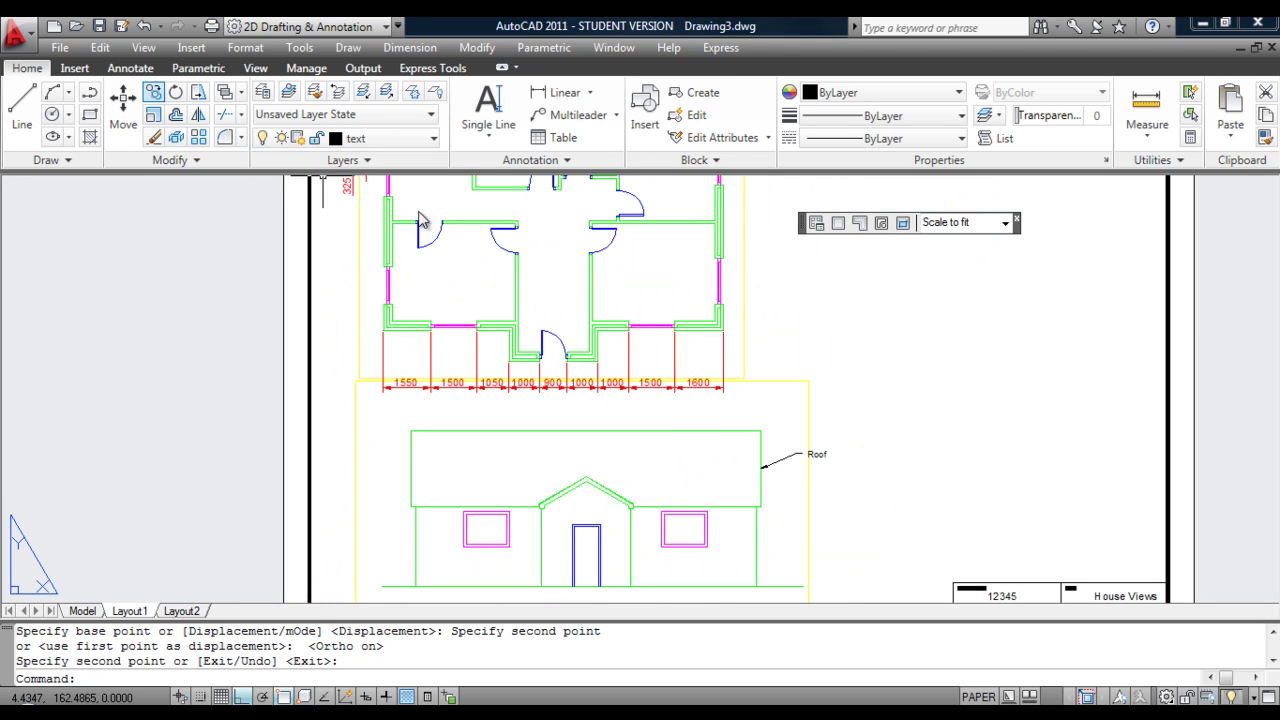
{"action": "key", "text": "Return"}
{"action": "left_click", "coordinate": [1013, 598]}
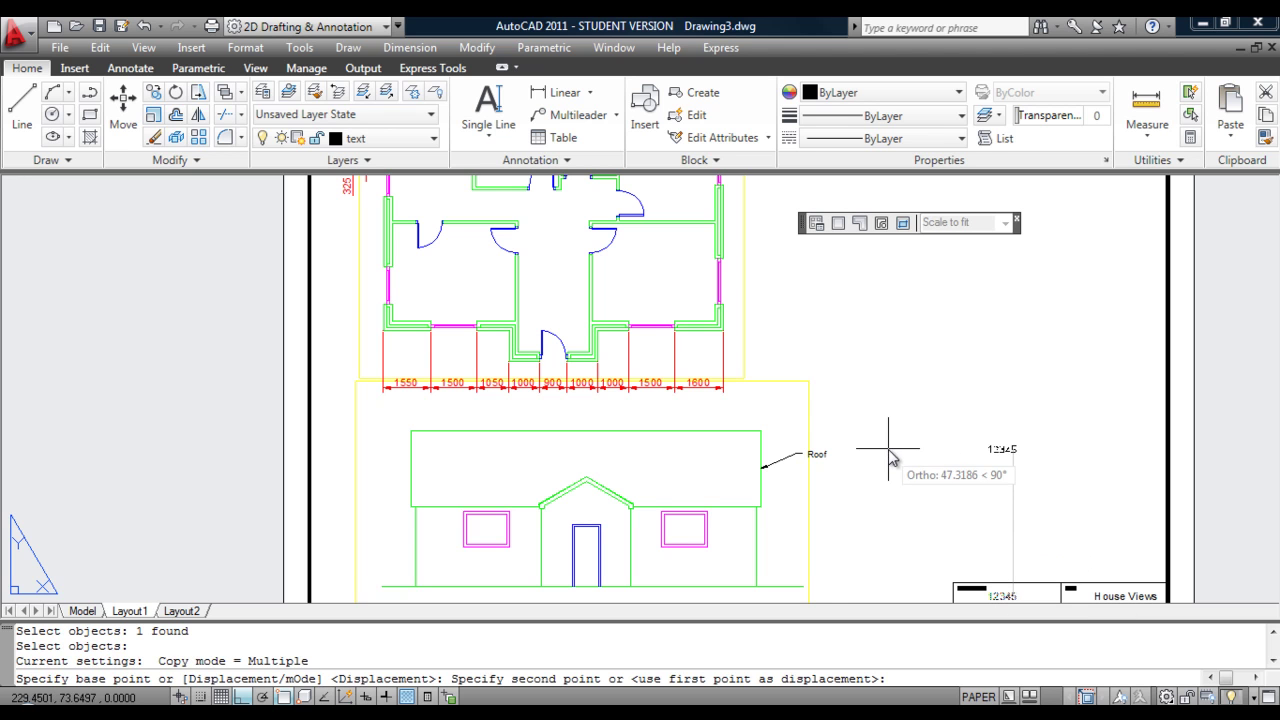
{"action": "key", "text": "F8"}
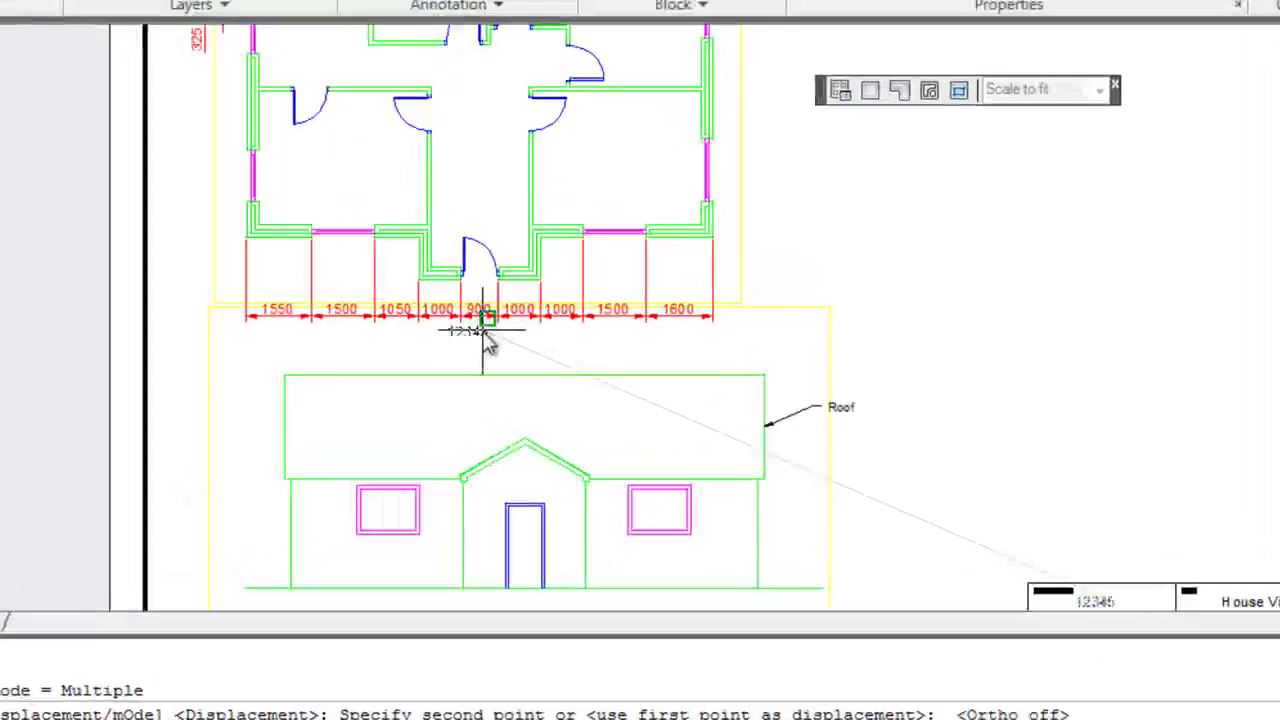
{"action": "left_click", "coordinate": [455, 310]}
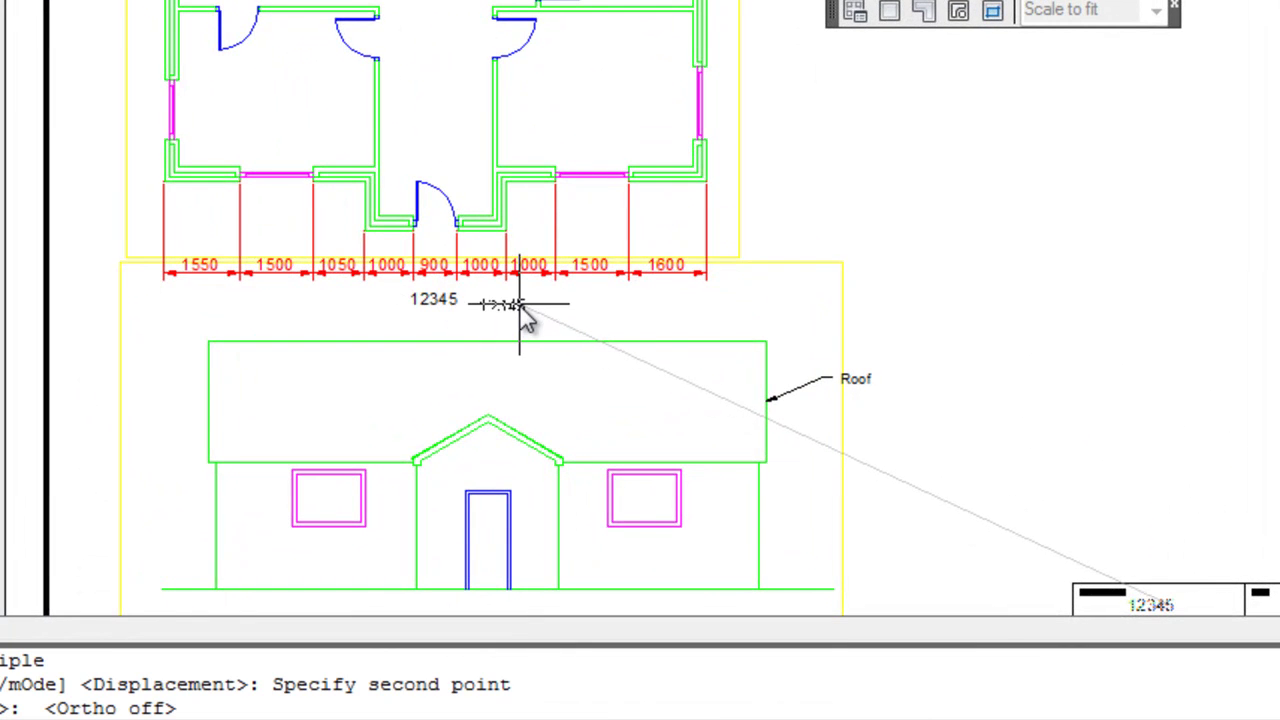
{"action": "key", "text": "Return"}
Replace the copied text below the plan with "Plan View"
{"action": "double_click", "coordinate": [460, 312]}
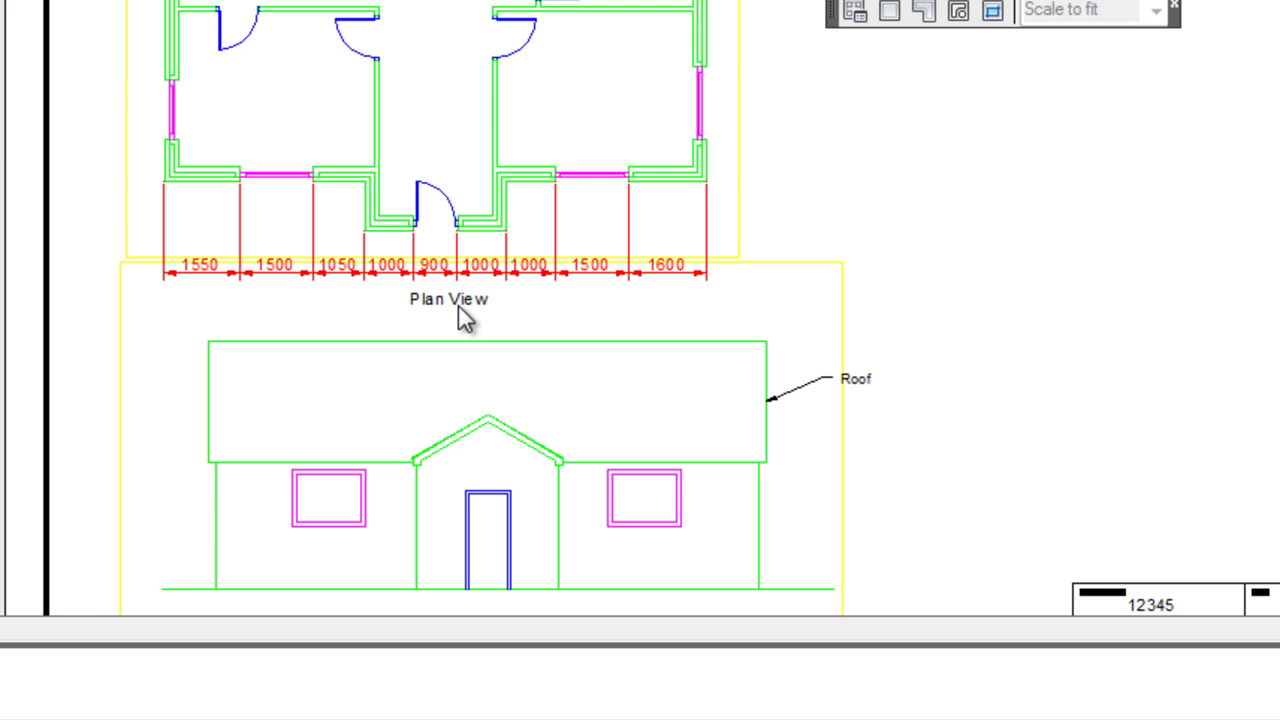
{"action": "scroll", "coordinate": [457, 331], "scroll_direction": "up", "scroll_amount": 5}
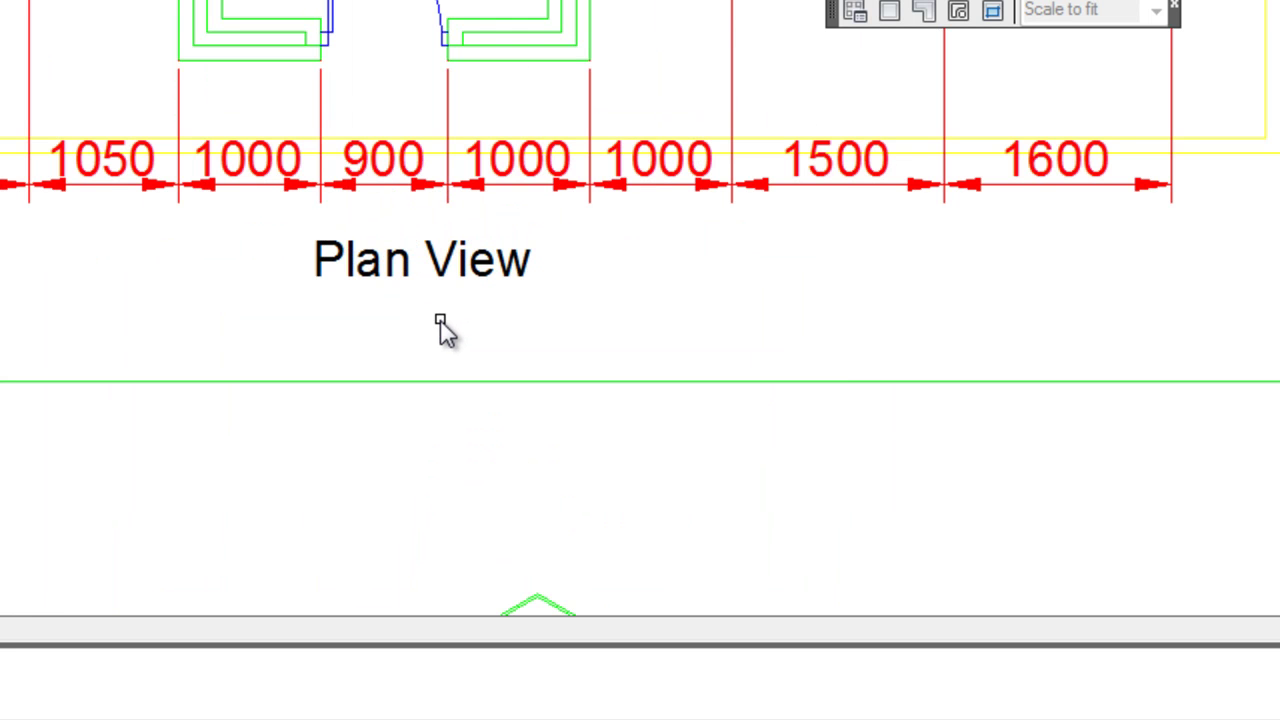
{"action": "scroll", "coordinate": [443, 331], "scroll_direction": "down", "scroll_amount": 4}
Copy the "Plan View" label to just below the ground line of the elevation, under the door
{"action": "middle_click_drag", "start_coordinate": [428, 472], "coordinate": [423, 214]}
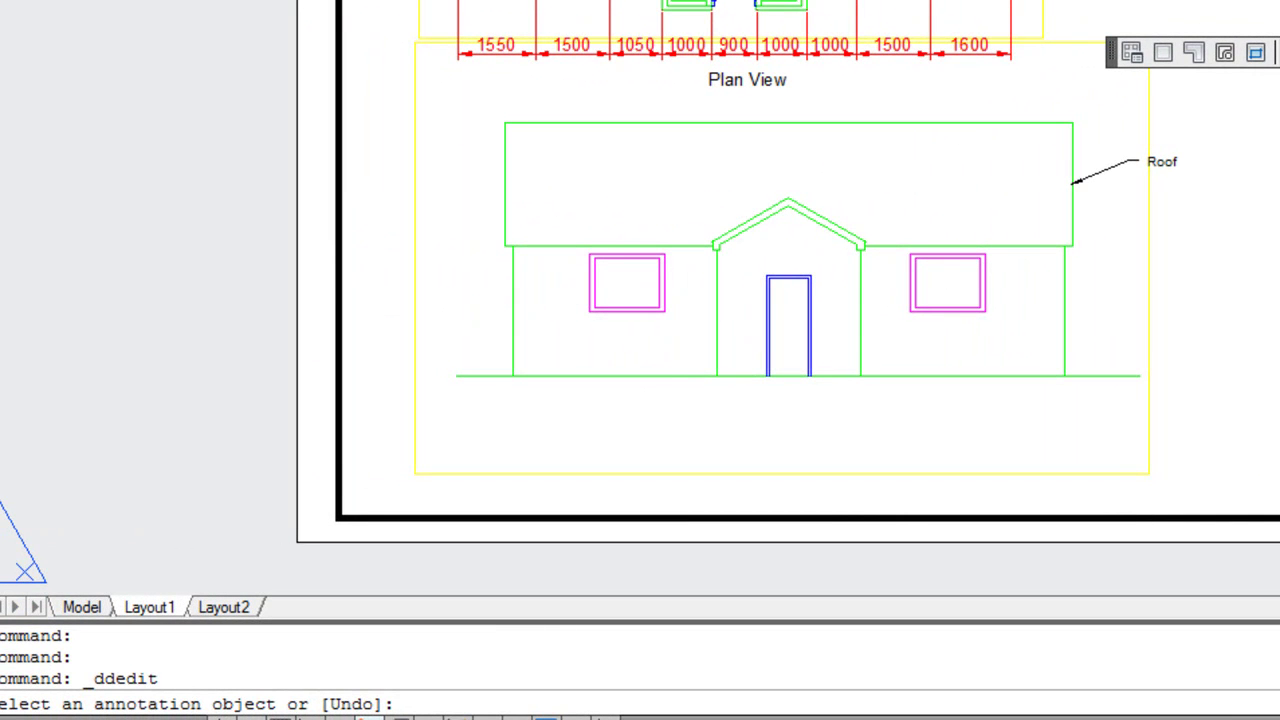
{"action": "left_click", "coordinate": [740, 85]}
{"action": "key", "text": "Return"}
{"action": "left_click", "coordinate": [740, 87]}
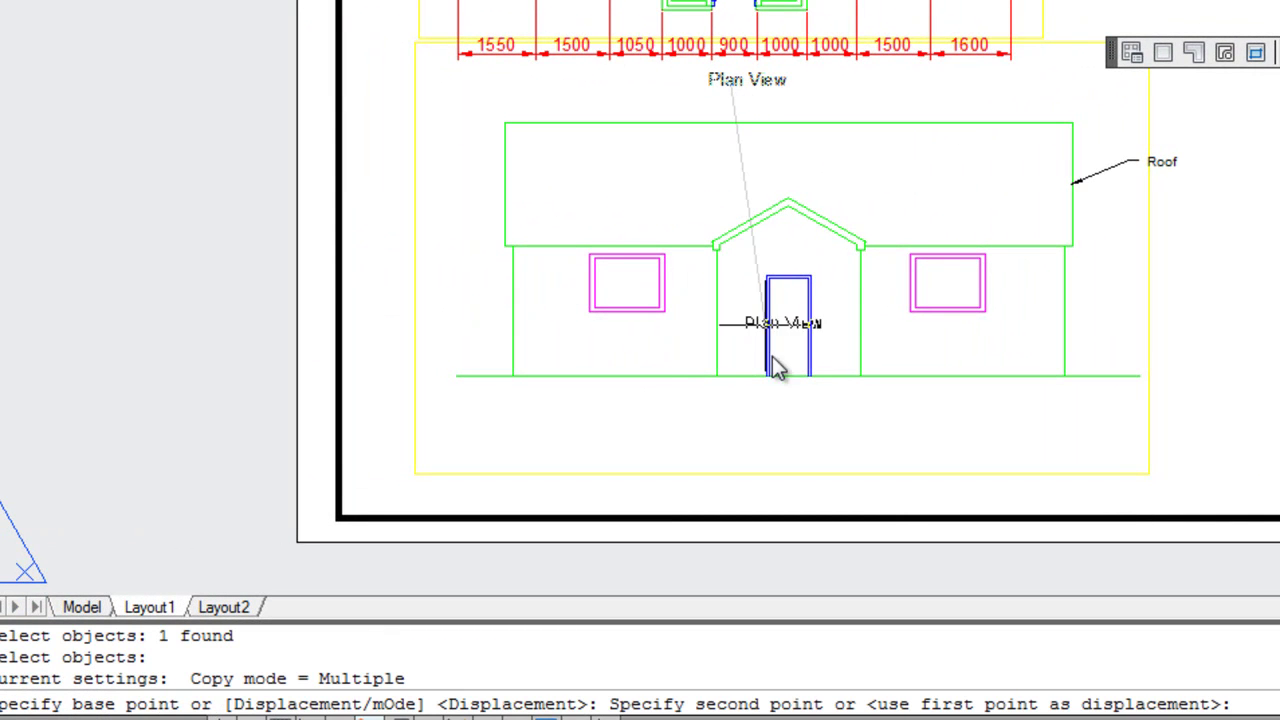
{"action": "left_click", "coordinate": [773, 412]}
{"action": "key", "text": "Return"}
Replace the copied label below the elevation with "Front Elevation" and end text editing
{"action": "double_click", "coordinate": [783, 410]}
{"action": "type", "text": "Front Elevation"}
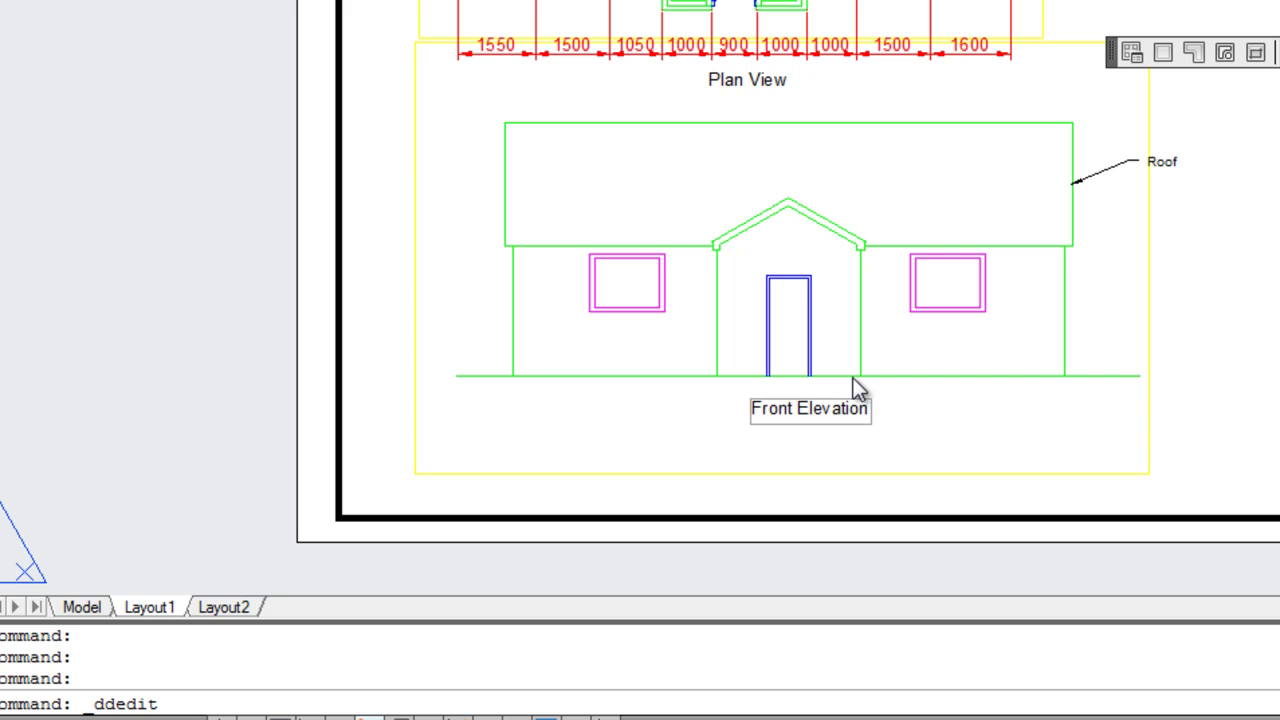
{"action": "key", "text": "Return"}
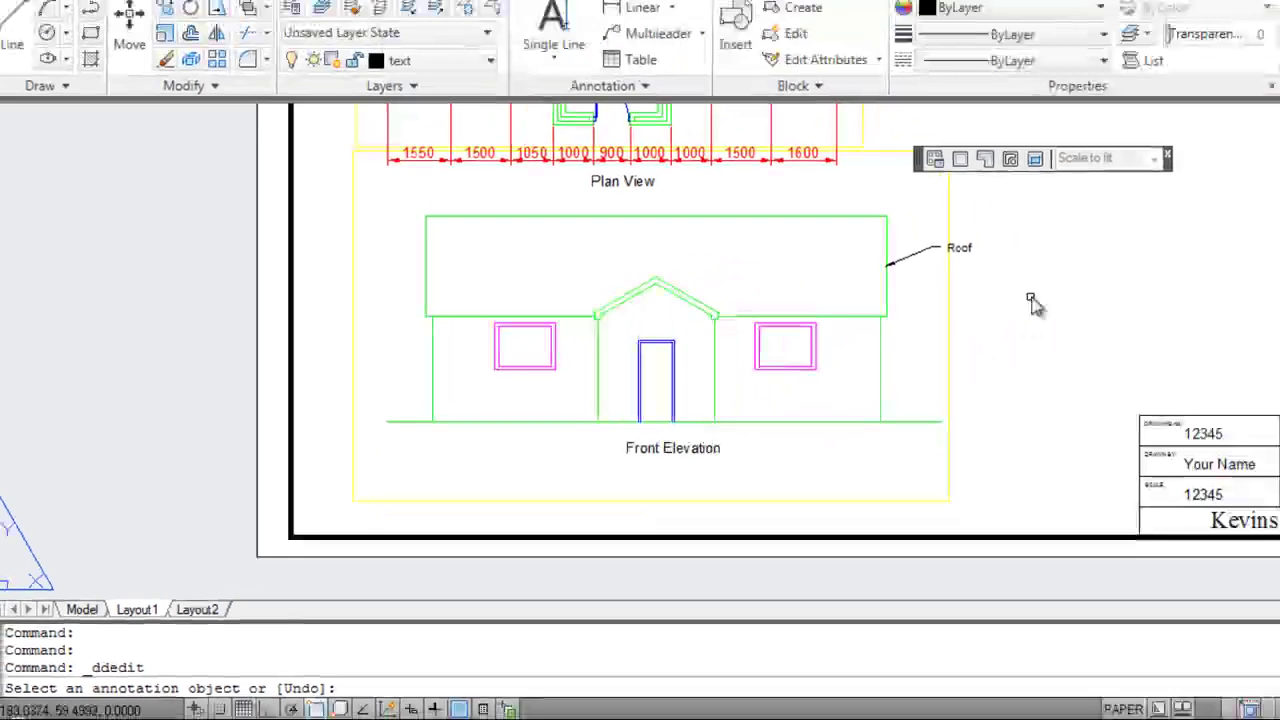
{"action": "right_click", "coordinate": [1259, 222]}
{"action": "left_click", "coordinate": [935, 354]}
Turn off the vports layer to hide the yellow viewport borders on the layout
{"action": "middle_click_drag", "start_coordinate": [929, 314], "coordinate": [815, 371]}
{"action": "scroll", "coordinate": [815, 371], "scroll_direction": "down", "scroll_amount": 2}
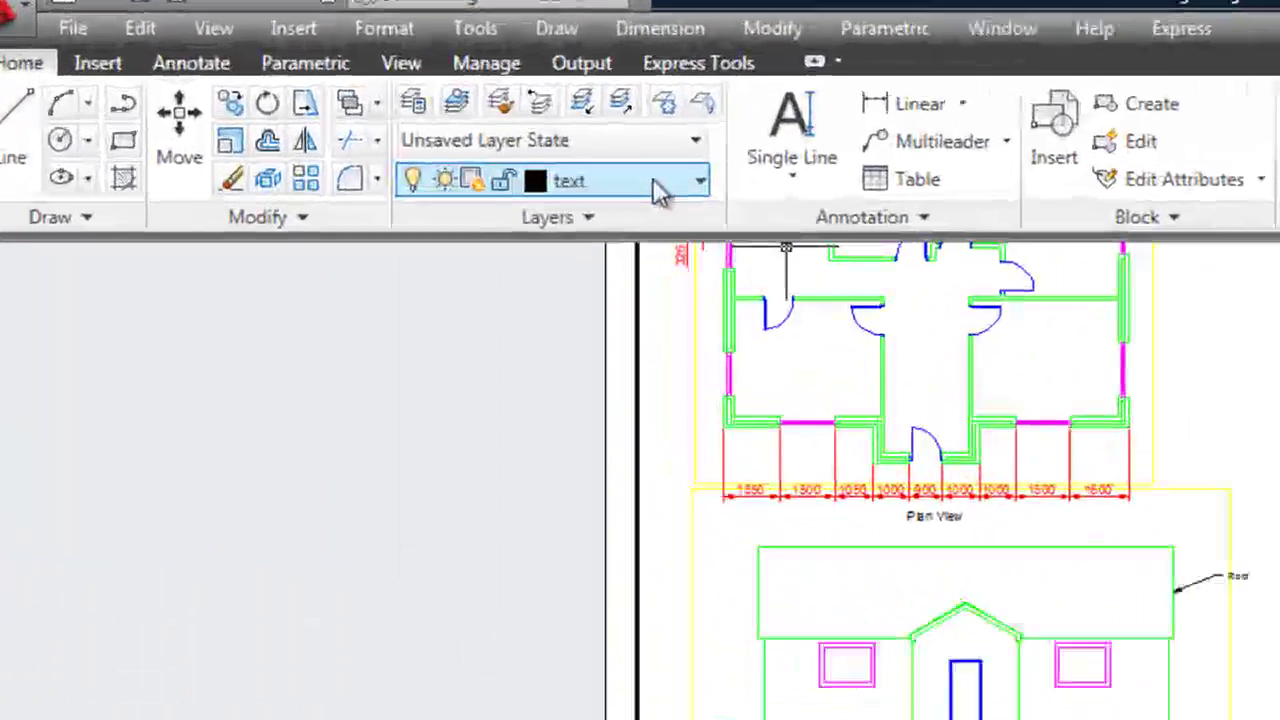
{"action": "left_click", "coordinate": [716, 188]}
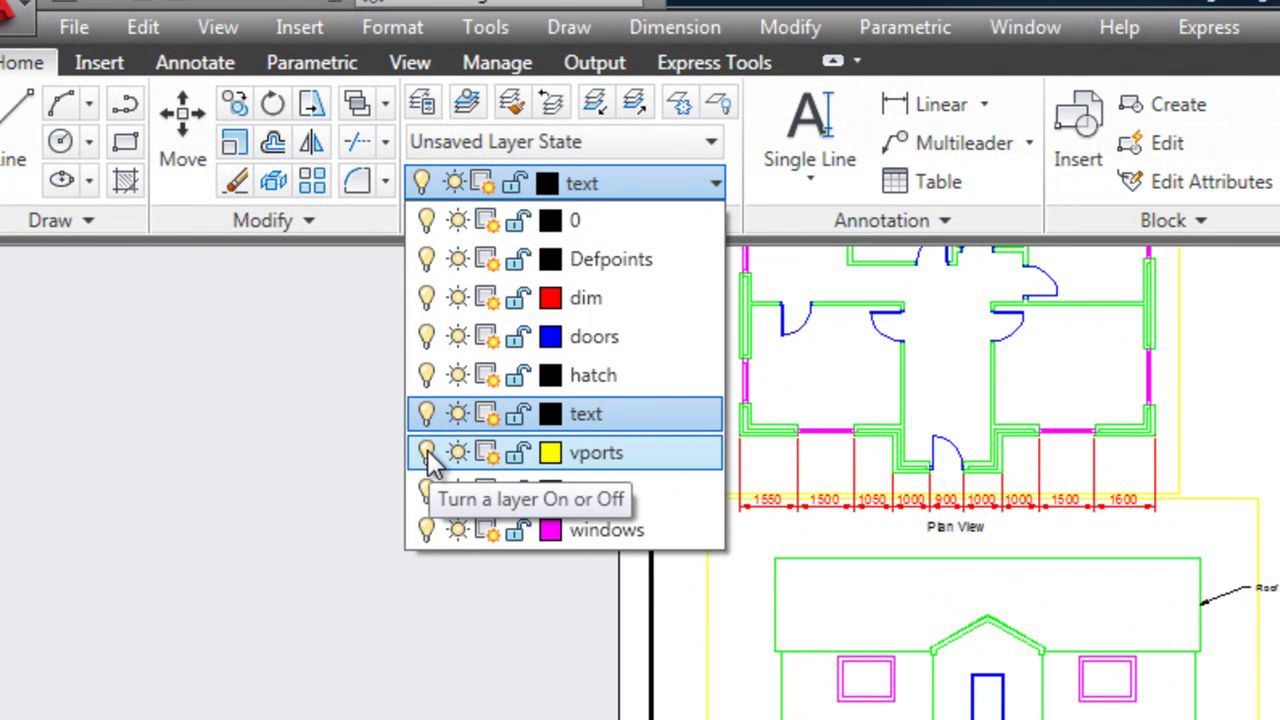
{"action": "left_click", "coordinate": [428, 455]}
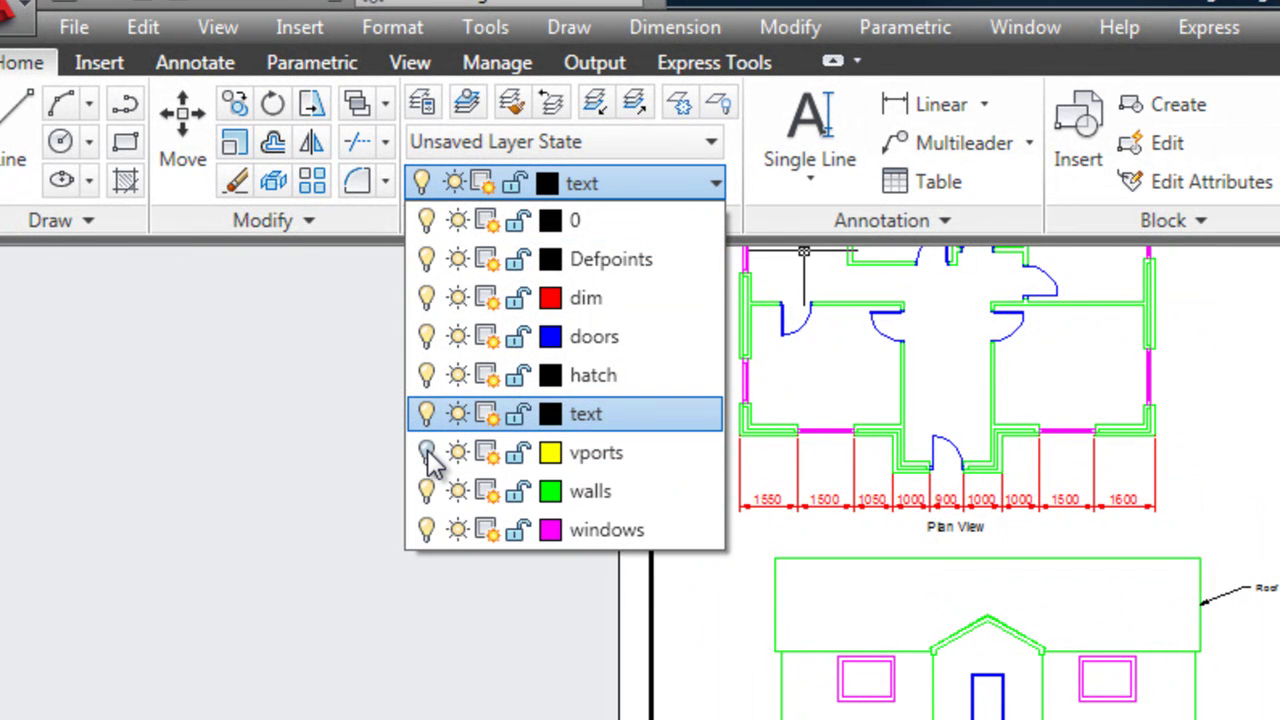
{"action": "left_click", "coordinate": [1270, 535]}
{"action": "scroll", "coordinate": [1275, 540], "scroll_direction": "down", "scroll_amount": 3}
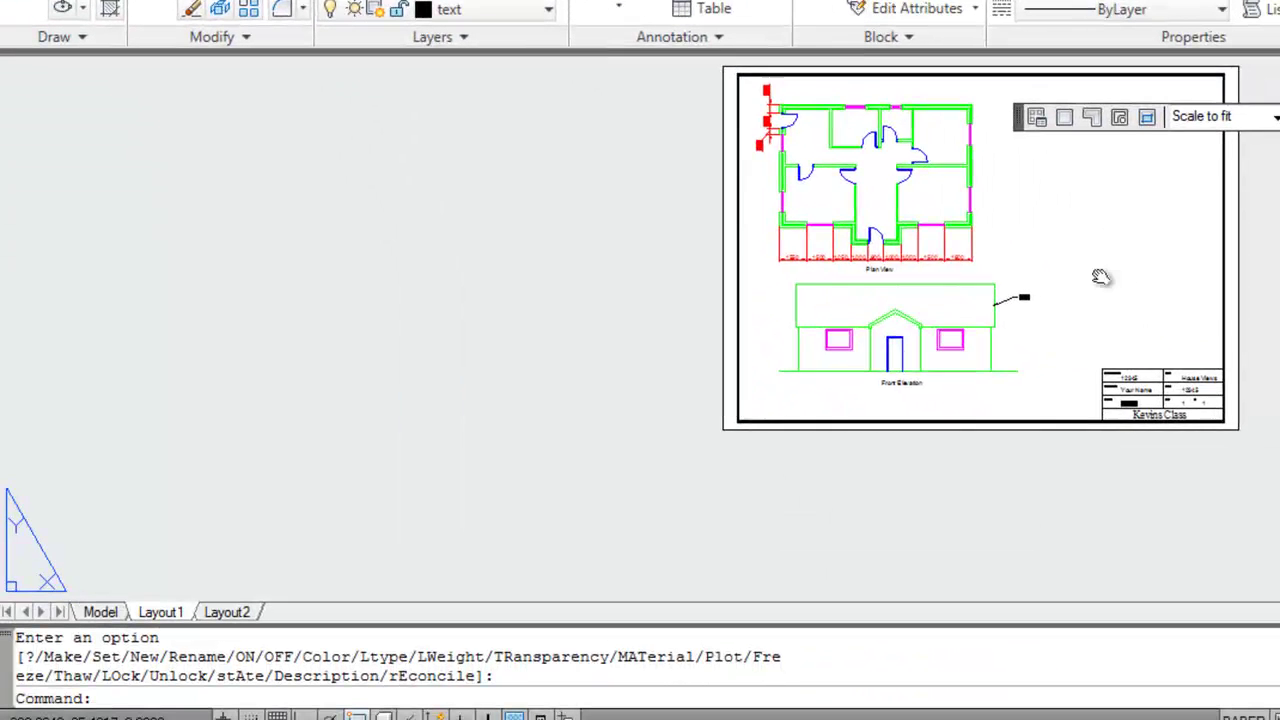
{"action": "middle_click_drag", "start_coordinate": [1275, 546], "coordinate": [1038, 635]}
{"action": "middle_click_drag", "start_coordinate": [786, 343], "coordinate": [786, 341]}
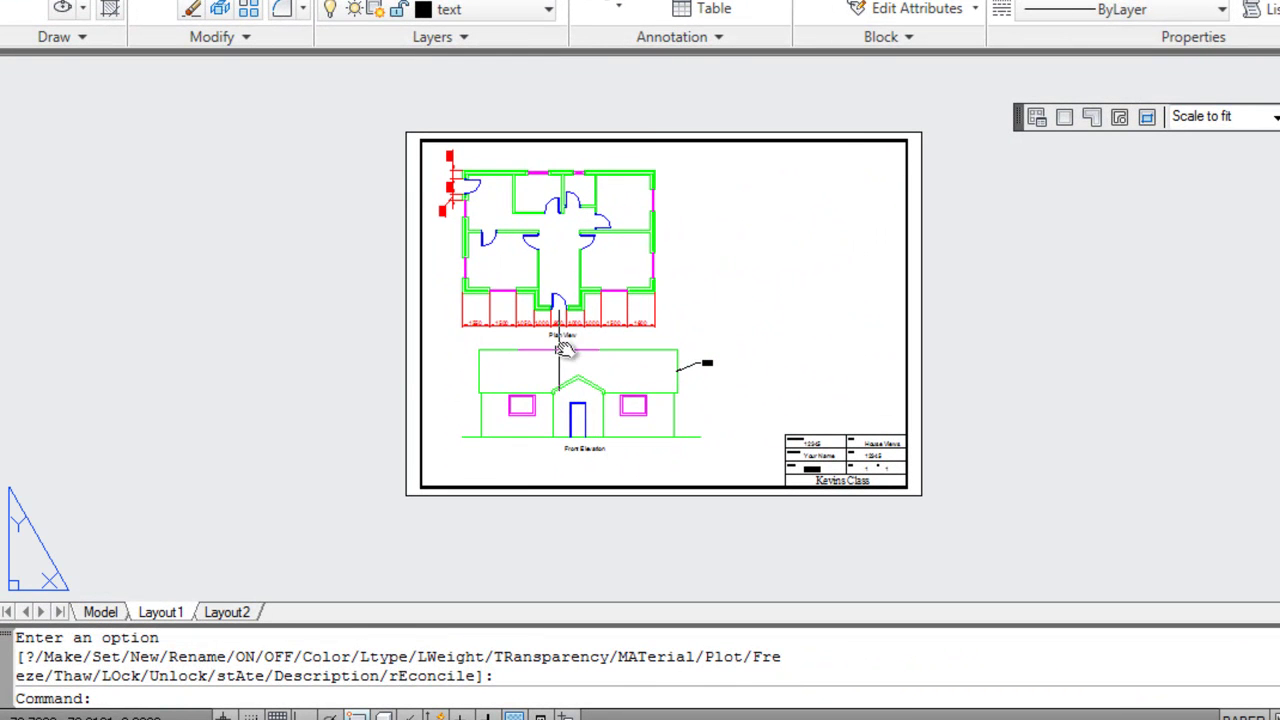
{"action": "scroll", "coordinate": [600, 370], "scroll_direction": "up", "scroll_amount": 3}
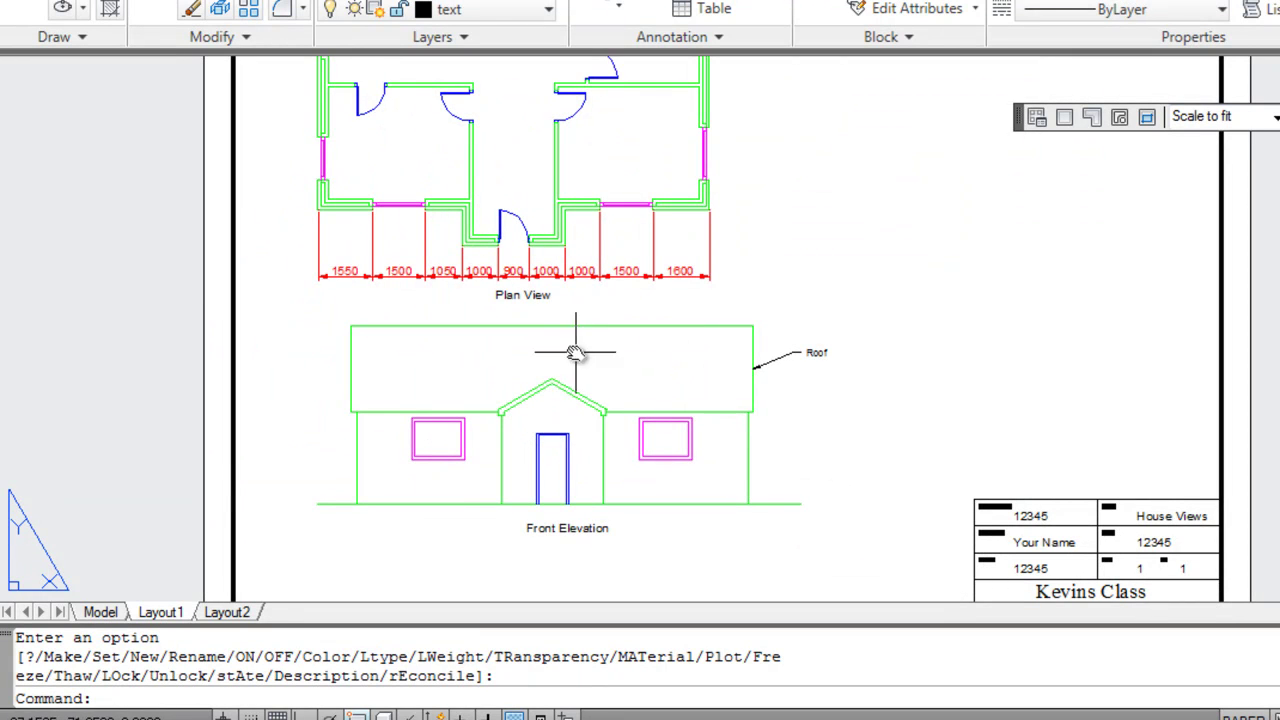
{"action": "scroll", "coordinate": [864, 370], "scroll_direction": "down", "scroll_amount": 2}
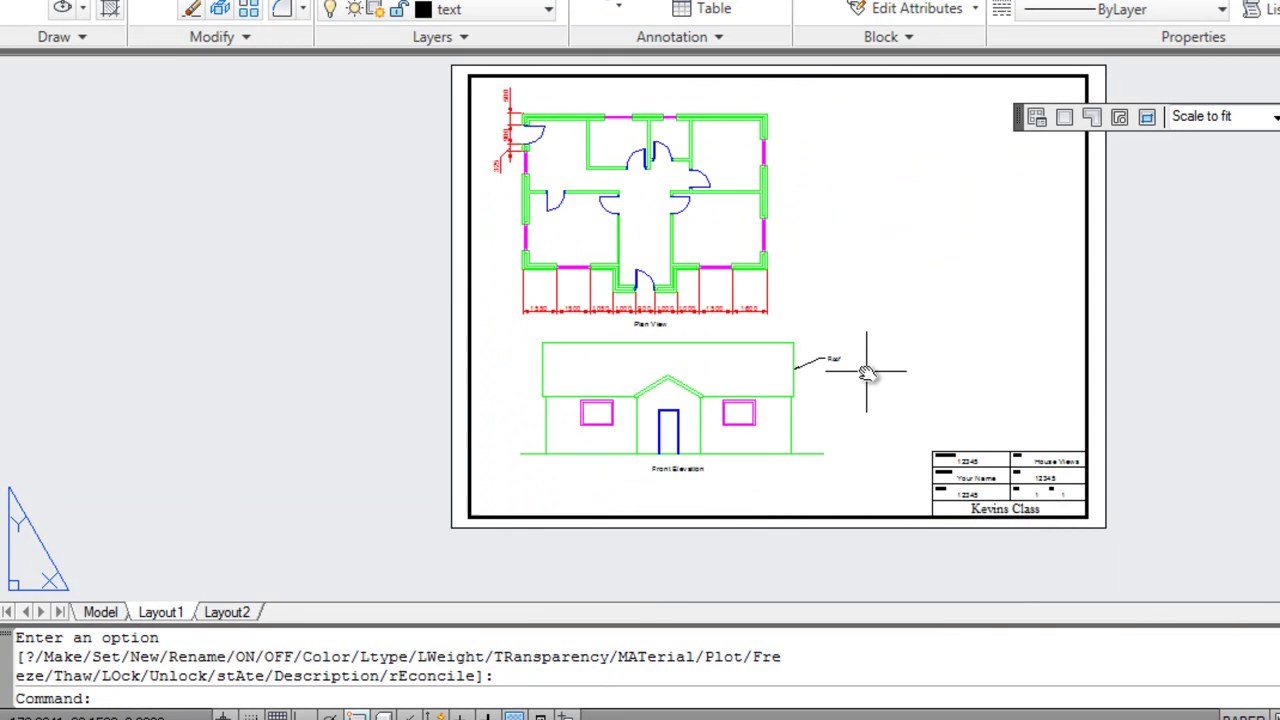